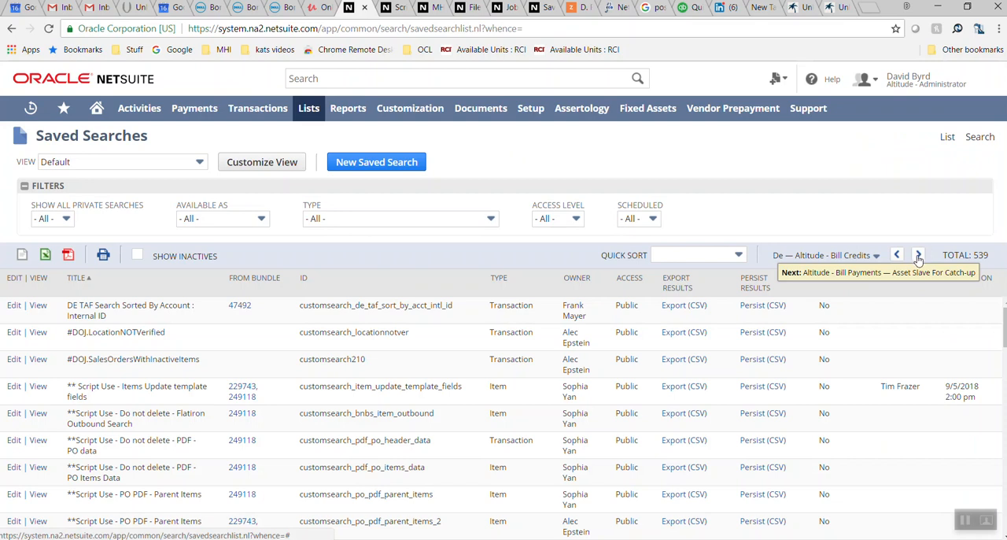
Advance the saved searches list to the page running from Gom Grid Printout Item Detail Tax Summary to Mx Diot Paid
click(920, 257)
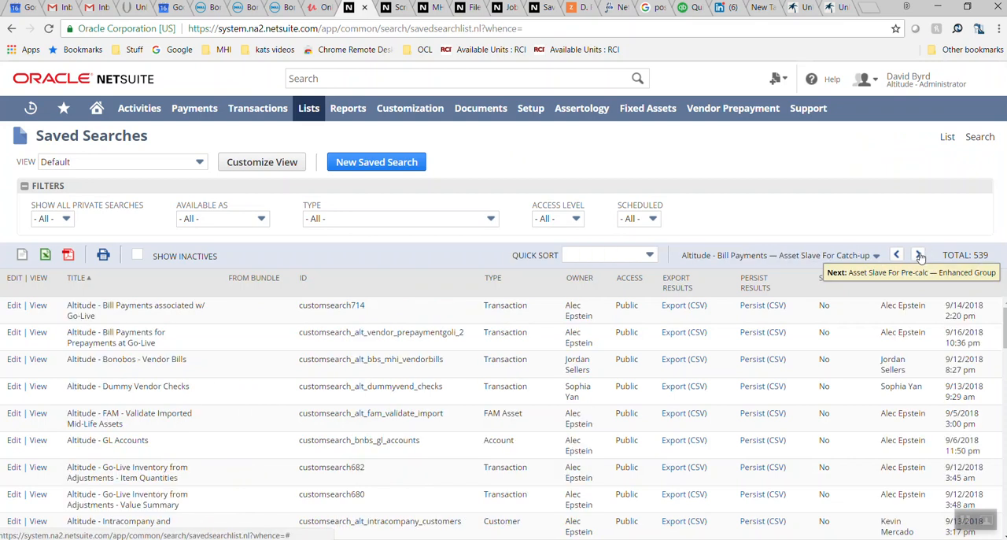
click(920, 256)
click(920, 256)
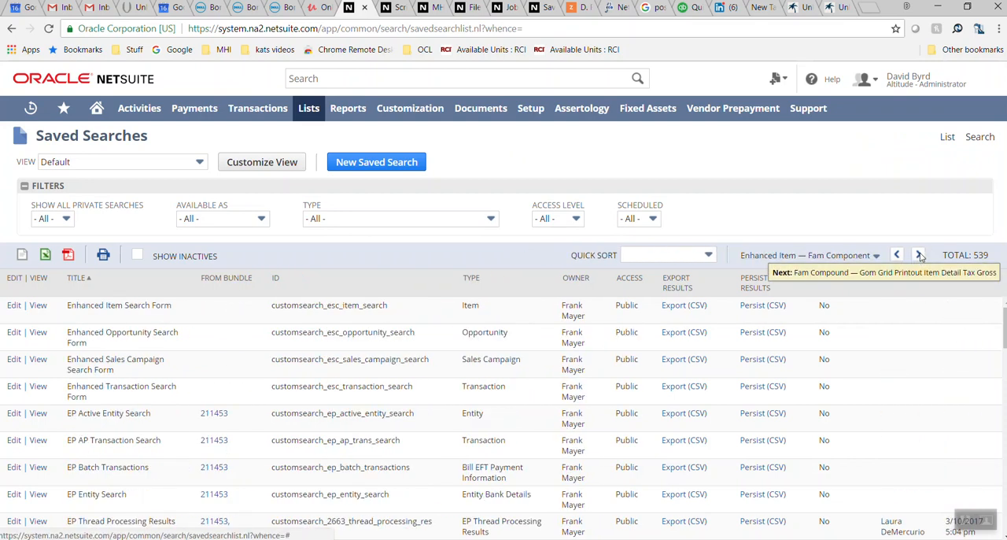
click(920, 255)
click(920, 256)
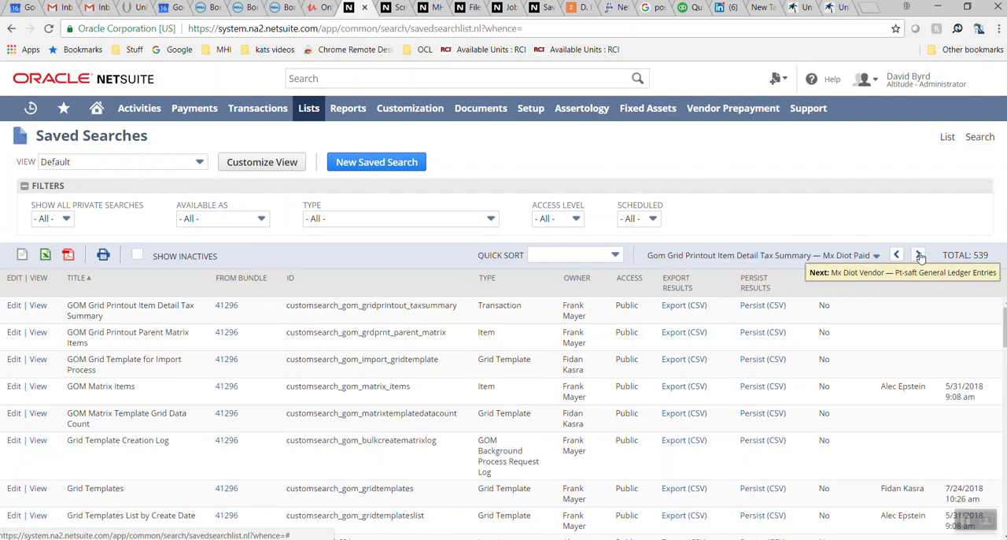
Find the MHI Export - 4DQ Item saved search in the list and view its results
scroll(503, 417, down, 10)
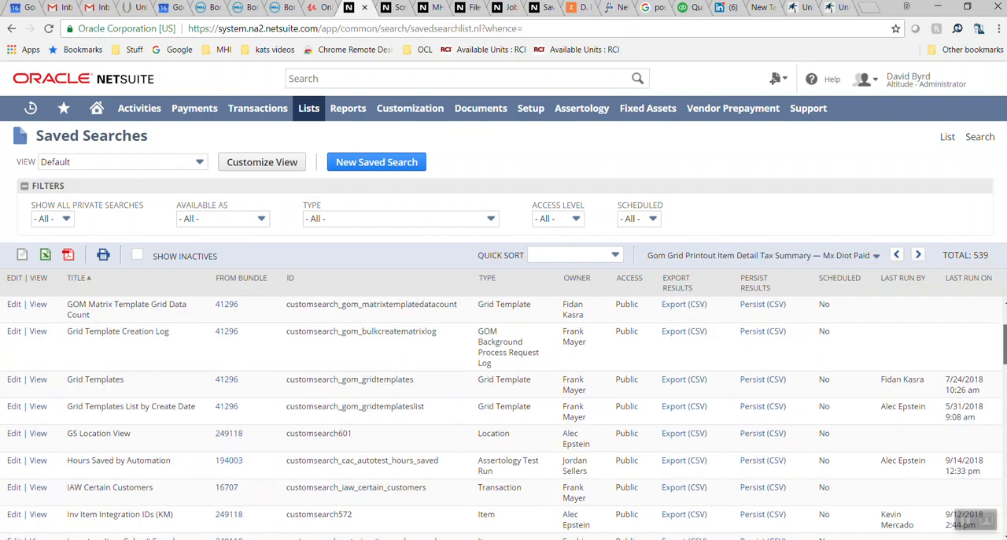
scroll(504, 417, down, 3)
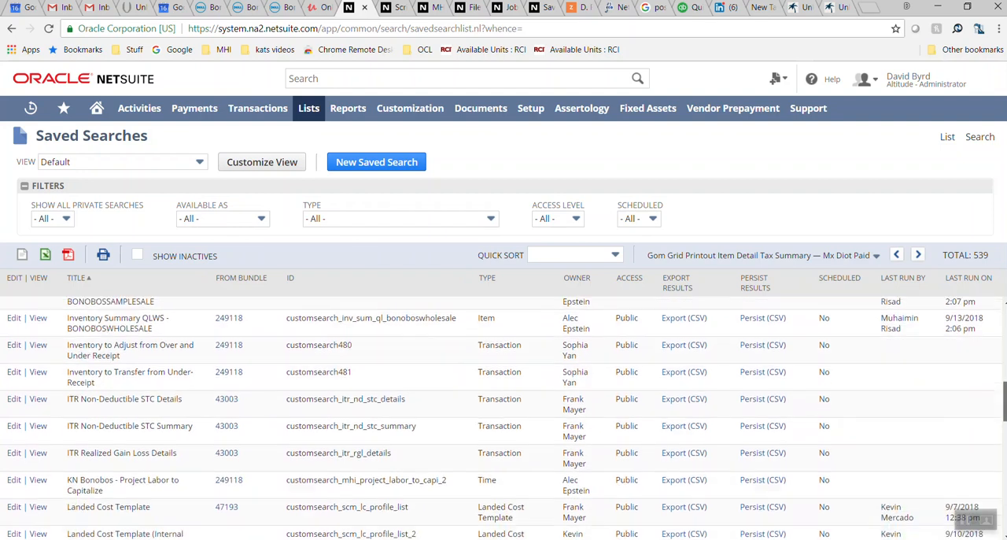
scroll(504, 417, down, 8)
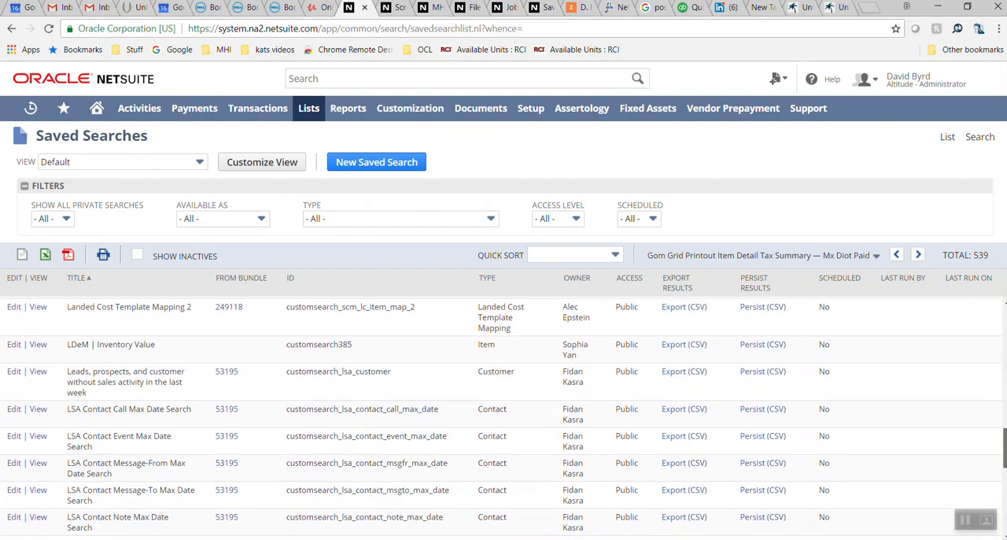
scroll(504, 417, down, 7)
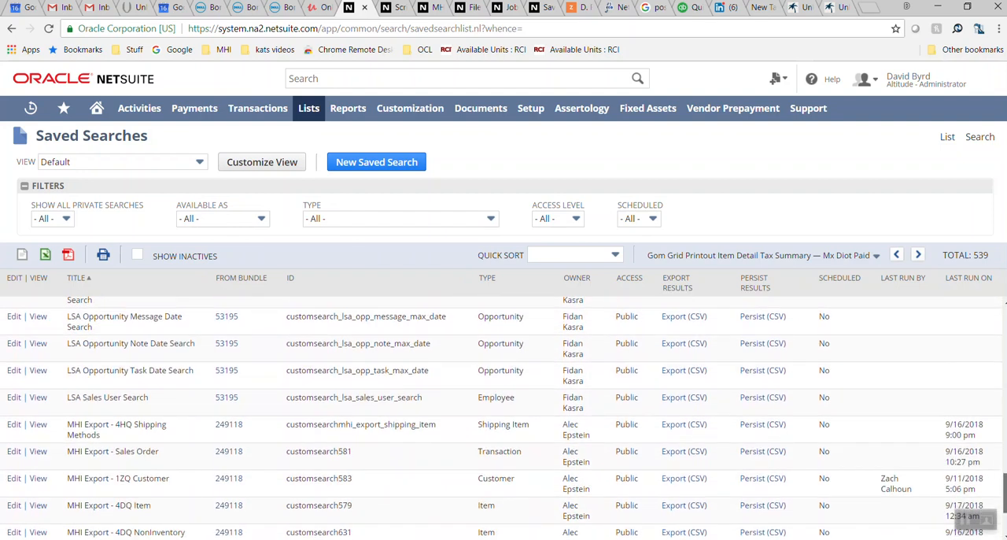
scroll(504, 417, down, 2)
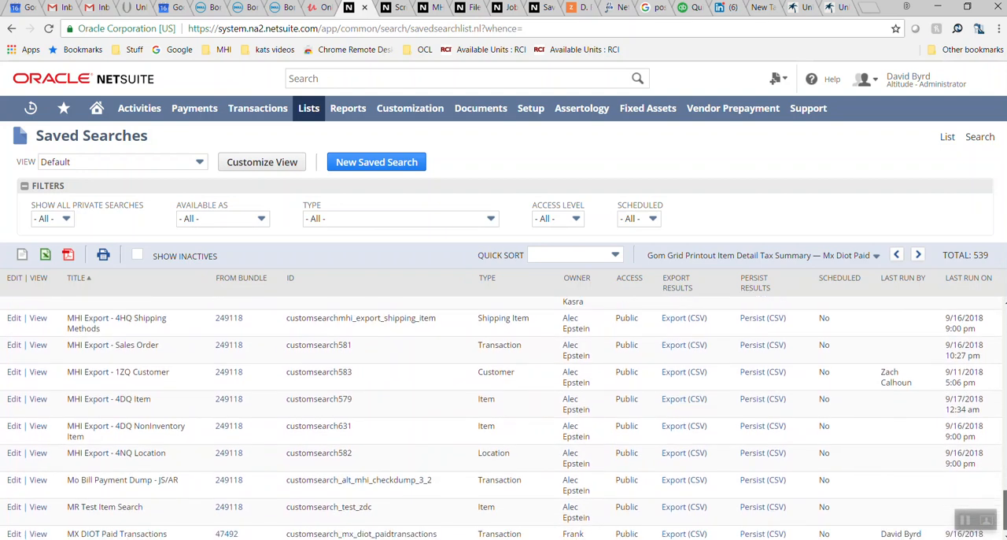
scroll(503, 417, up, 1)
scroll(504, 417, down, 1)
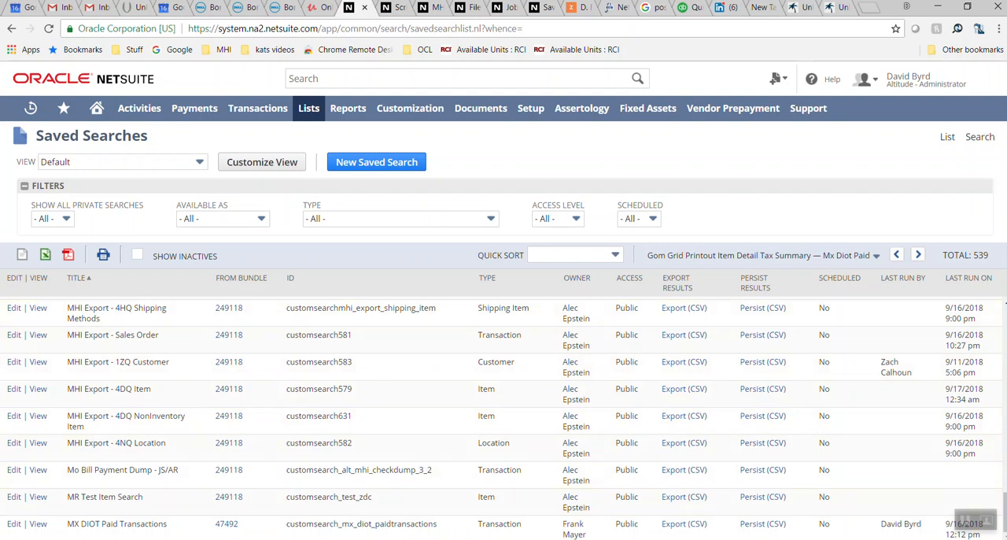
mouse_move(601, 539)
click(40, 390)
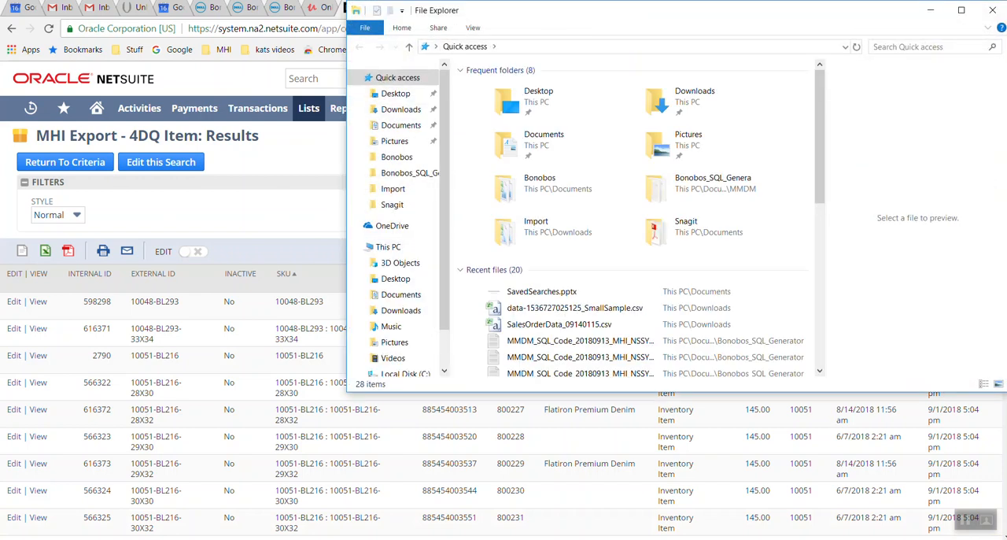
In File Explorer, sort the Downloads folder by date with the newest files first and widen the Name column
click(401, 109)
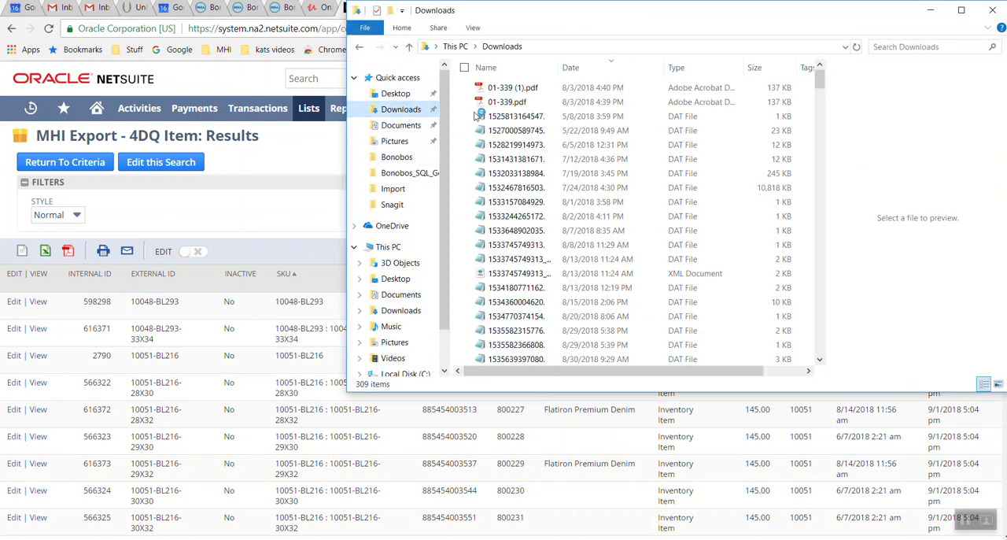
click(598, 70)
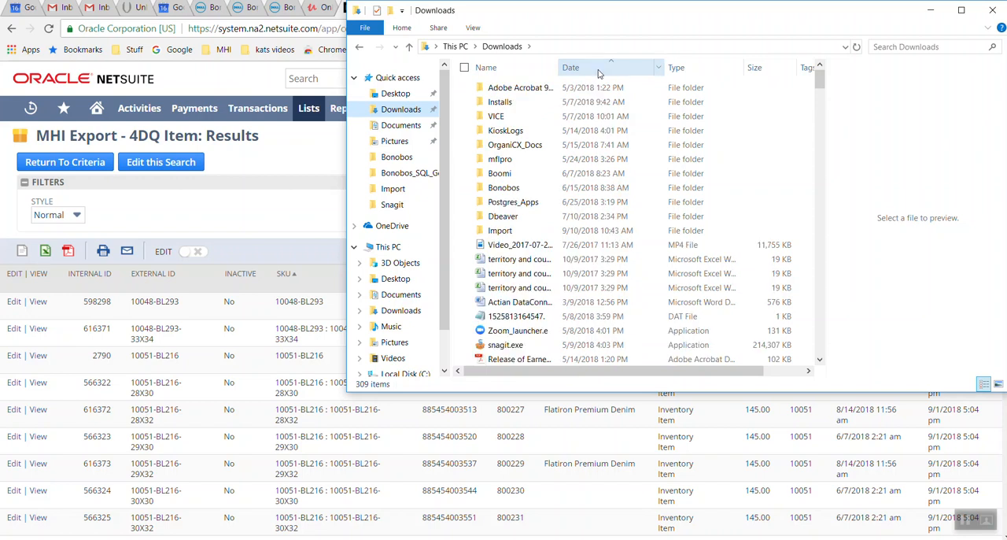
click(598, 74)
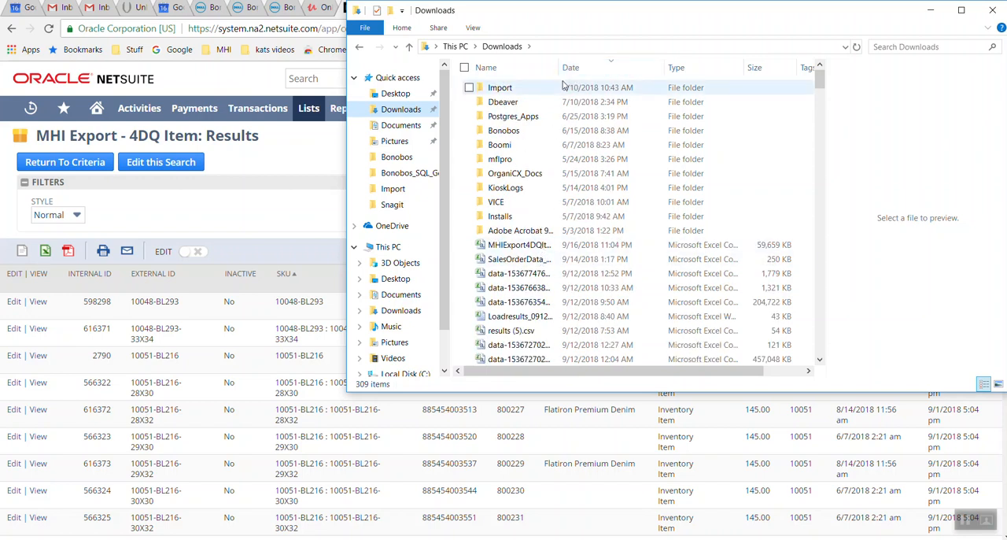
drag(559, 67, 678, 67)
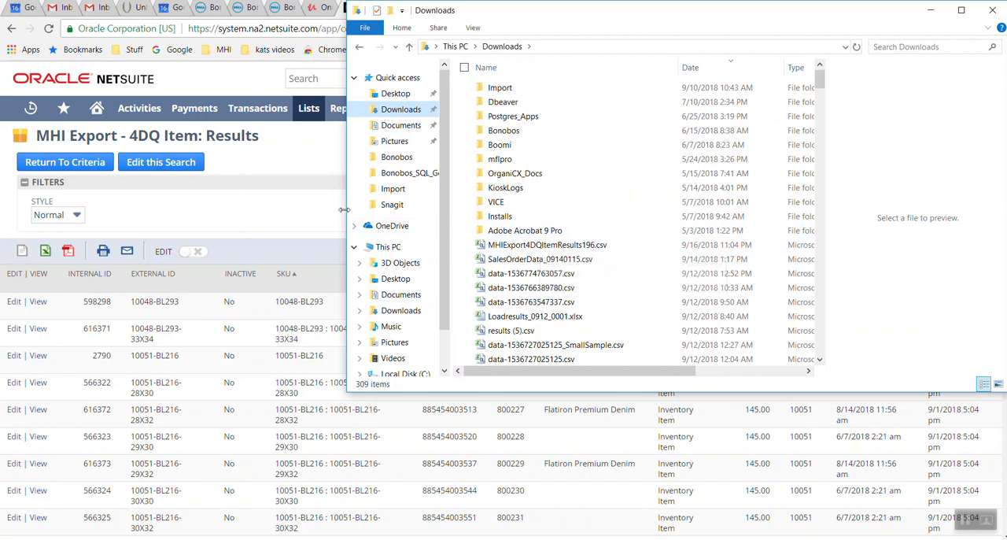
Back in NetSuite, open the list of scripts and locate the MHI | MR | Generate CSV map/reduce script
click(295, 225)
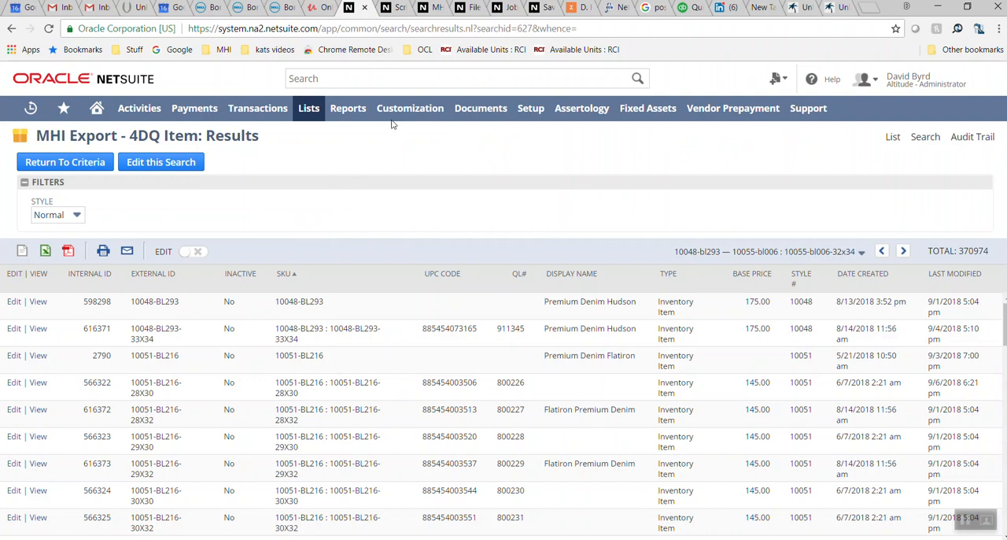
mouse_move(393, 121)
mouse_move(407, 207)
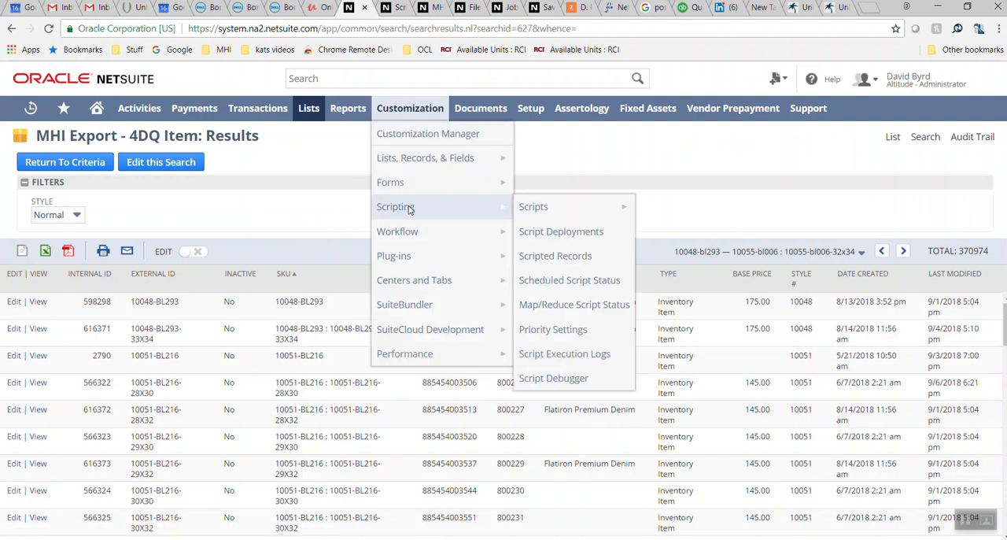
click(547, 208)
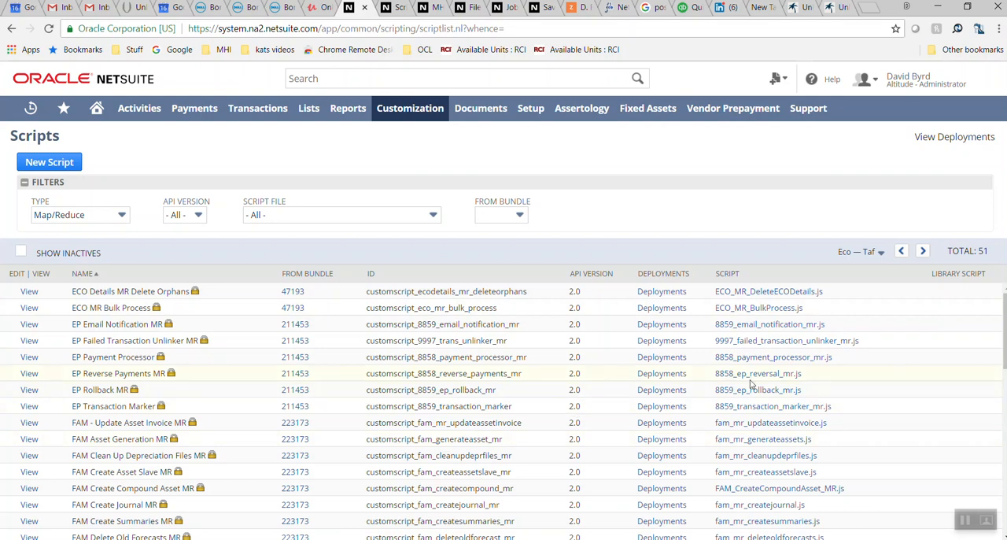
click(923, 251)
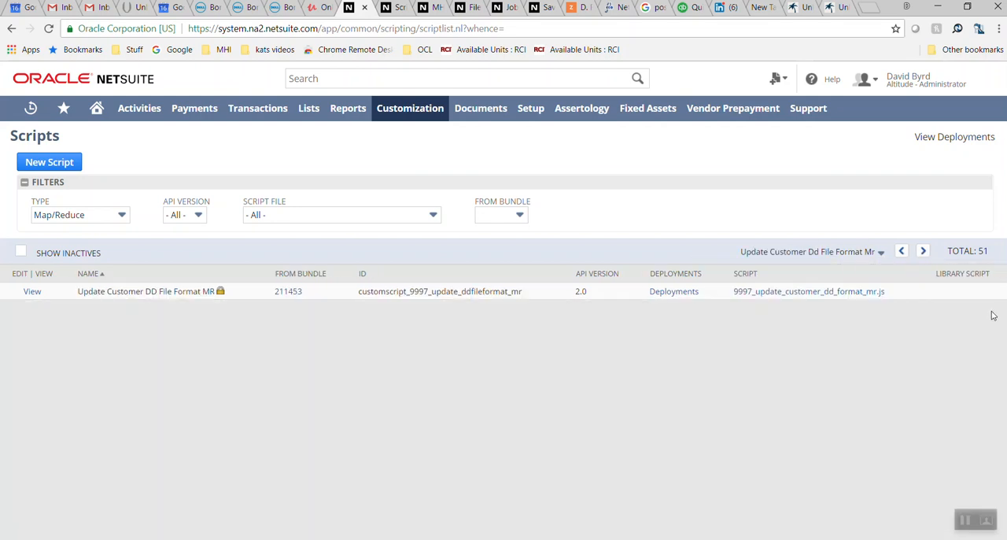
click(902, 251)
scroll(504, 409, down, 3)
scroll(504, 409, down, 4)
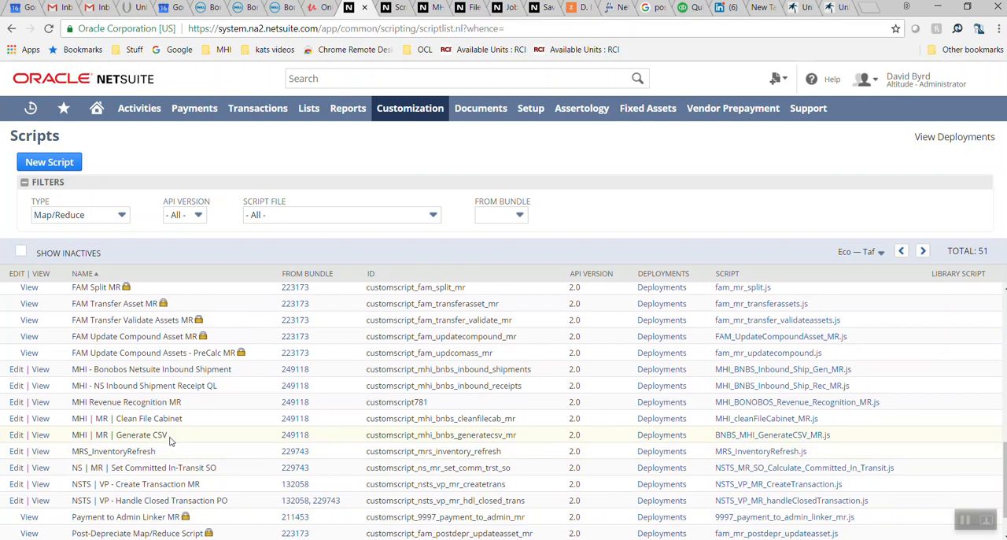
View the customdeploymhi_export_item_ss script deployment of MHI | MR | Generate CSV and show its parameters
mouse_move(402, 116)
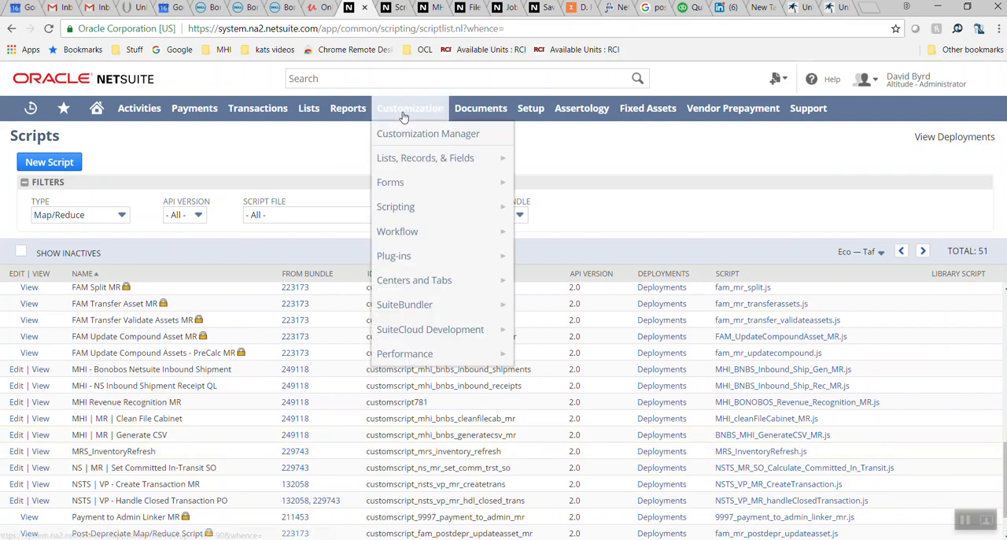
mouse_move(409, 206)
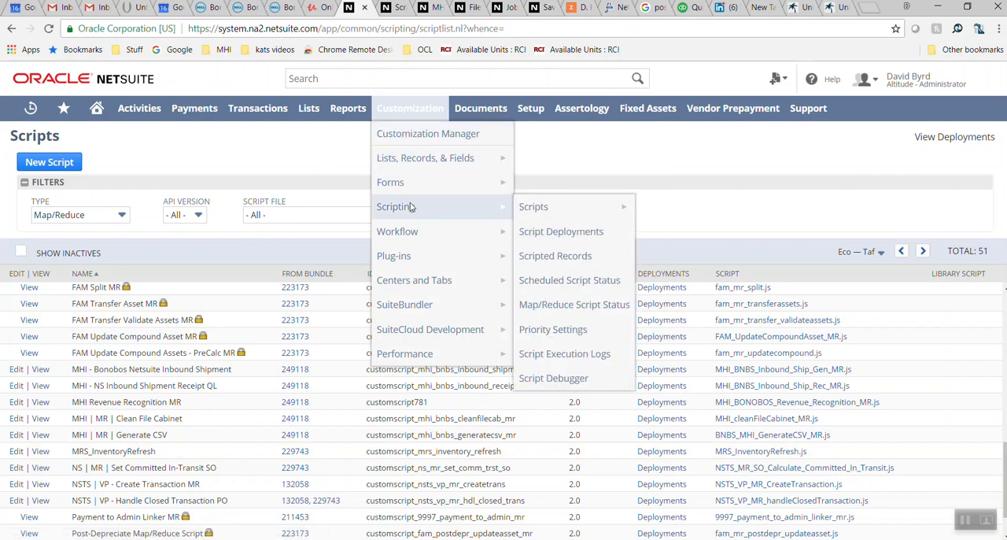
click(549, 233)
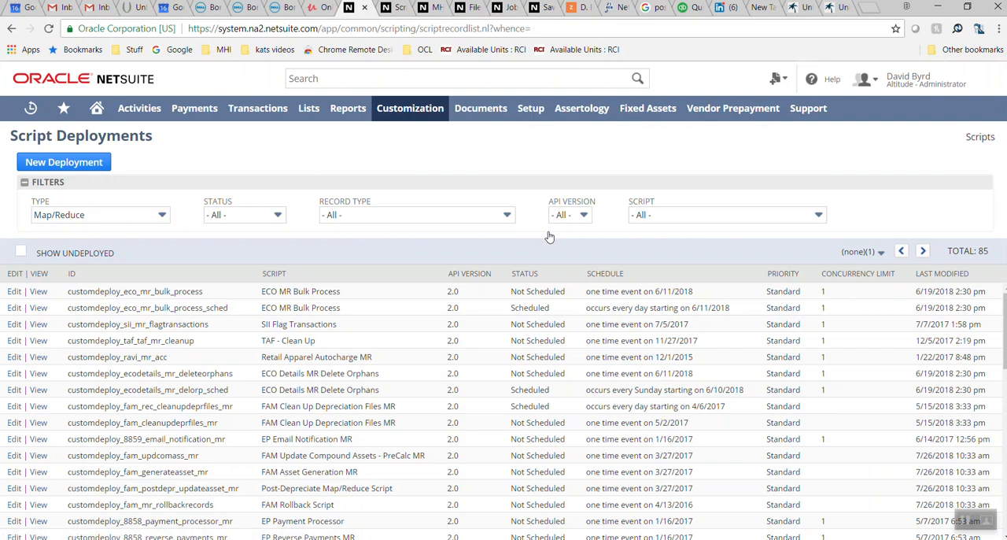
click(924, 252)
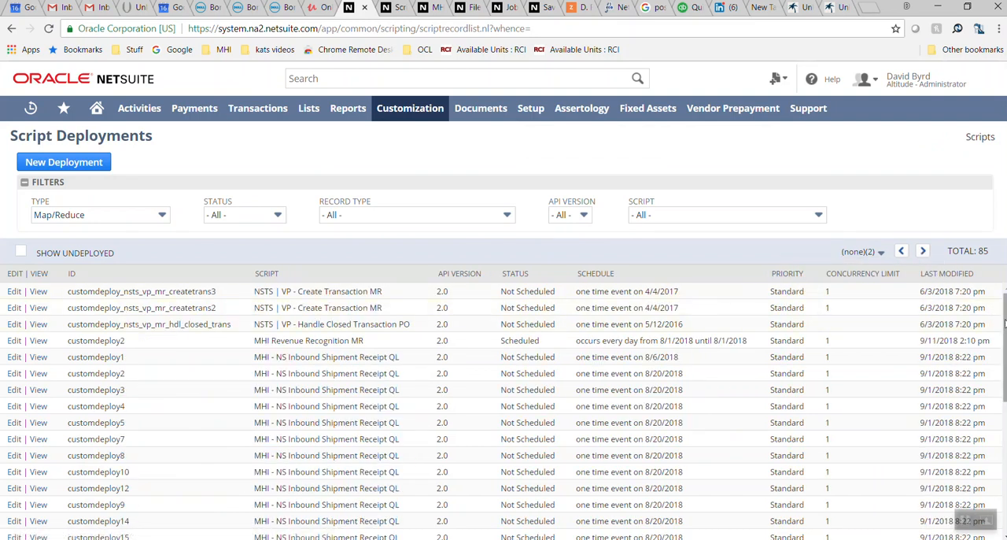
drag(1005, 322, 1004, 439)
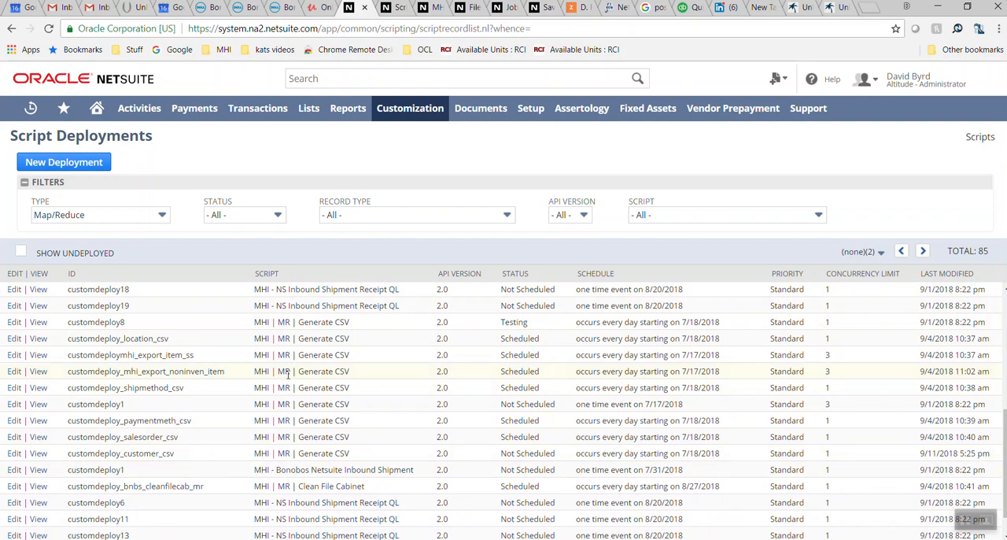
click(37, 359)
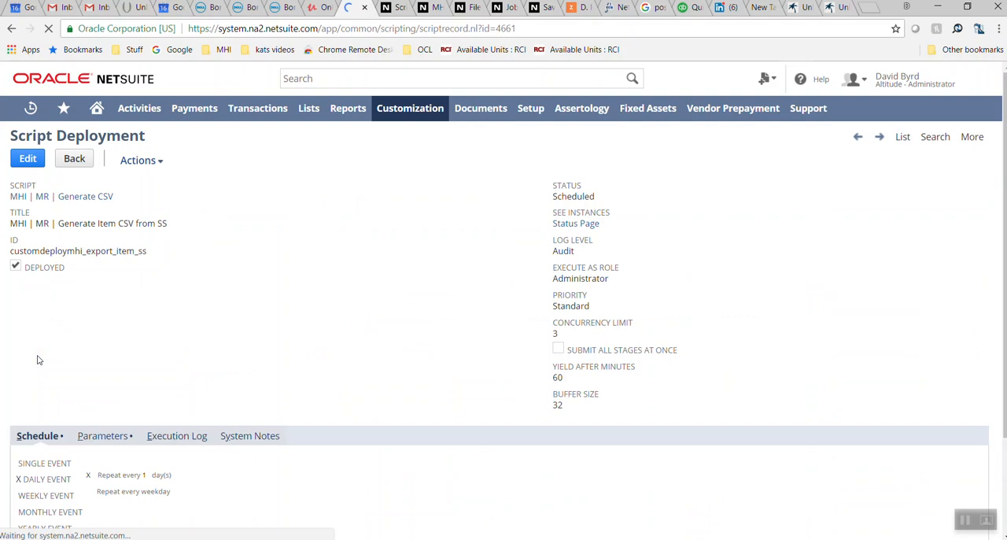
click(105, 438)
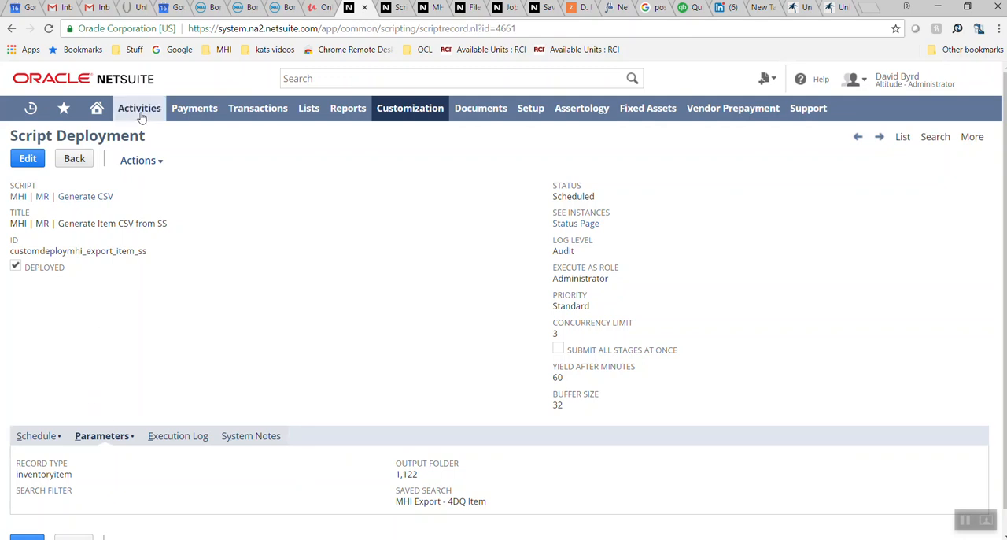
Return to the script deployments list, then search globally for "file cabinet" and open the File Cabinet page
click(12, 28)
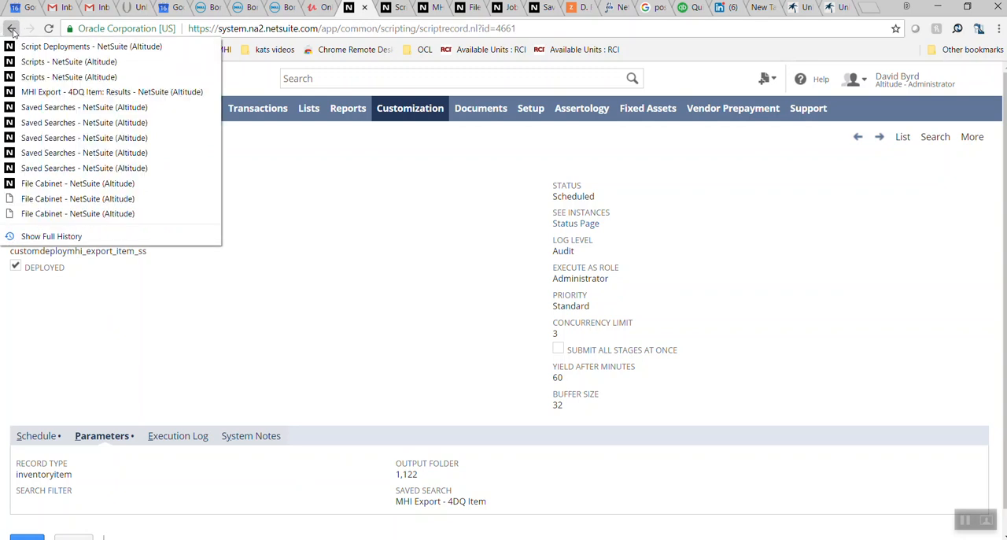
click(31, 47)
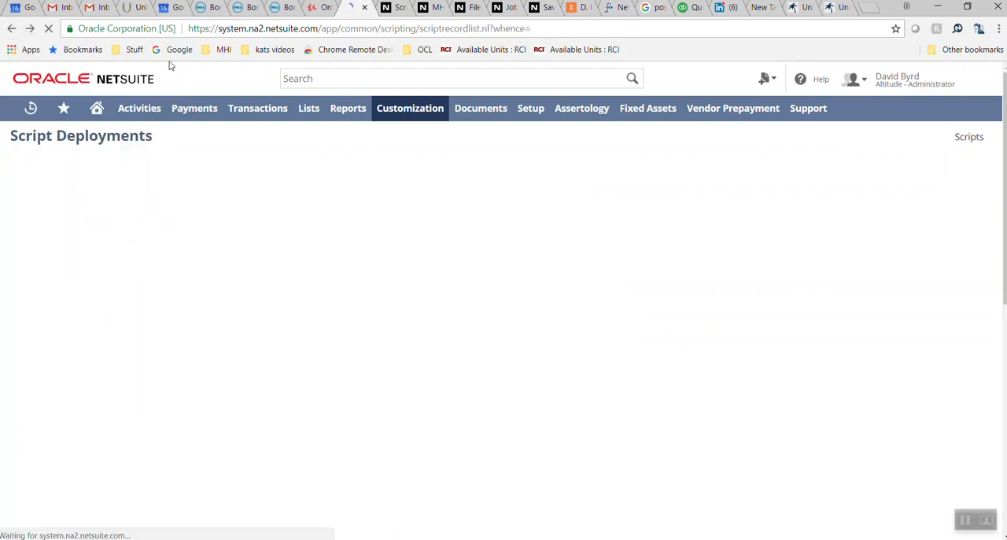
click(401, 80)
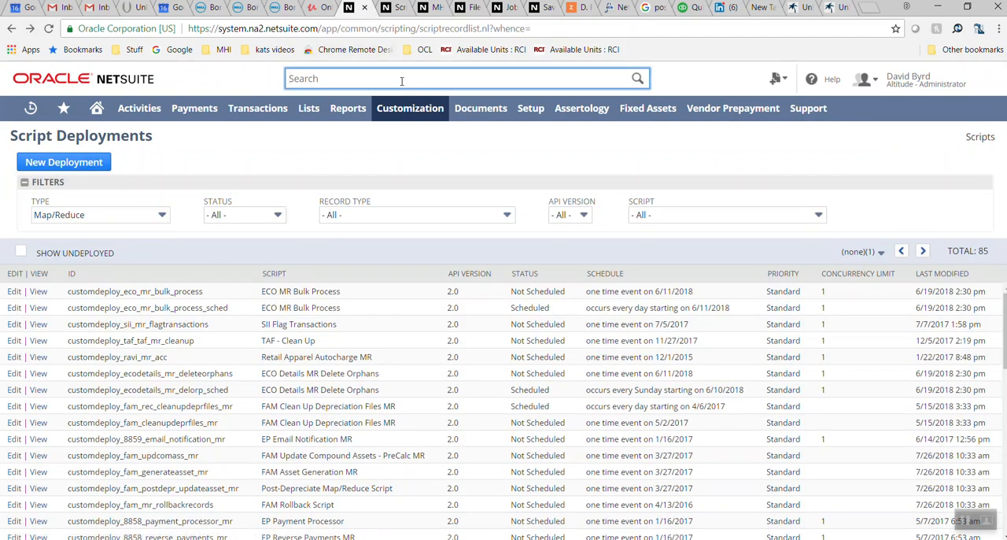
text(file)
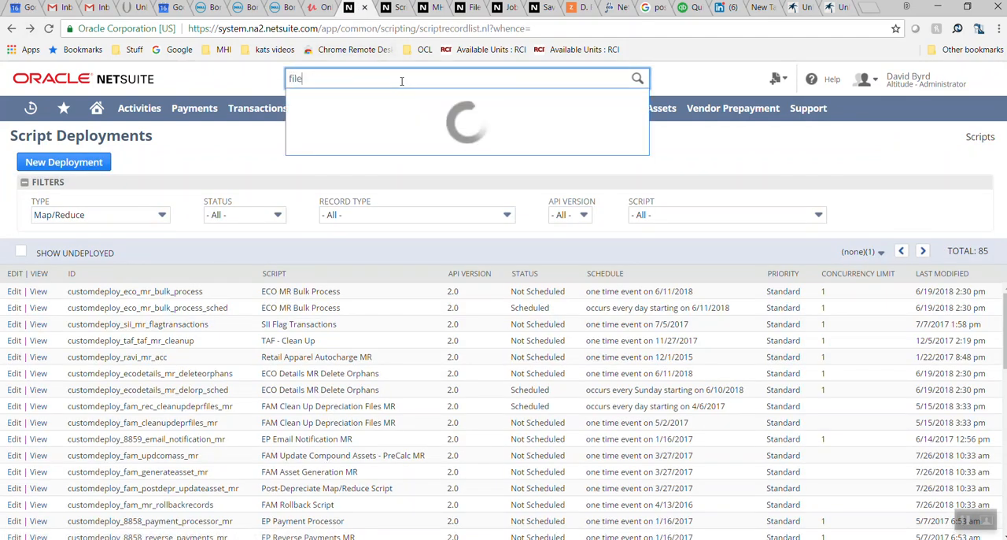
text( cabinet)
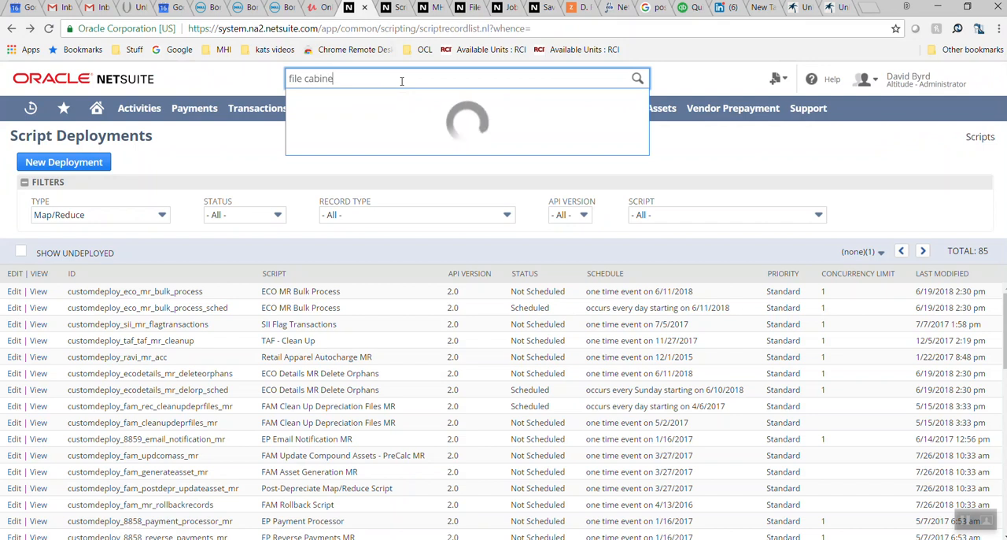
key(Return)
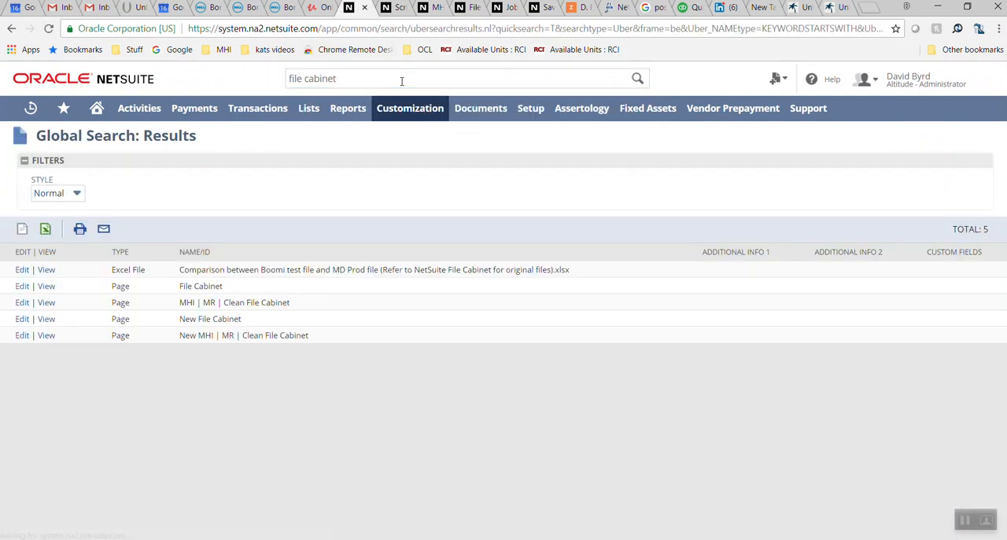
click(48, 288)
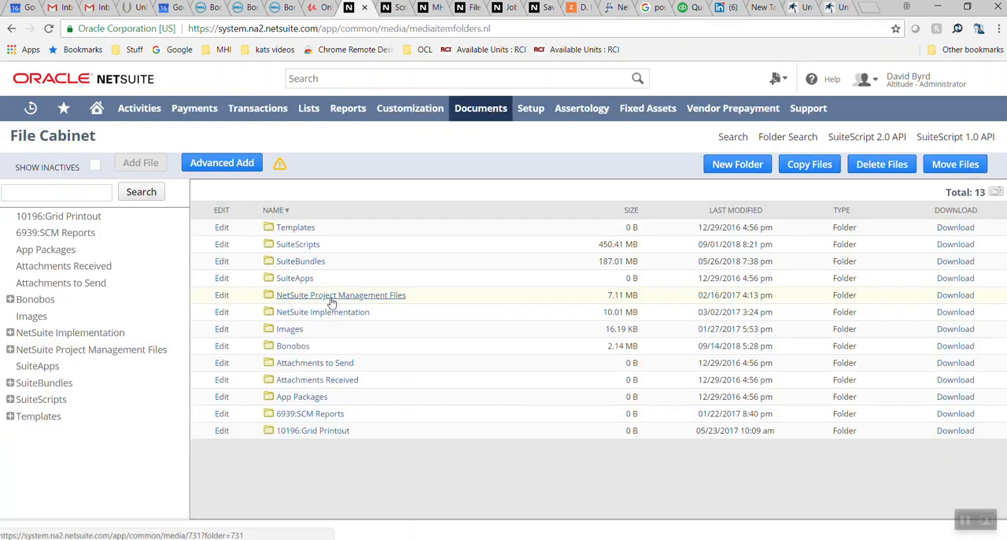
Open the MR Exports folder inside SuiteScripts > MyersHolum to view the exported CSV files
click(299, 245)
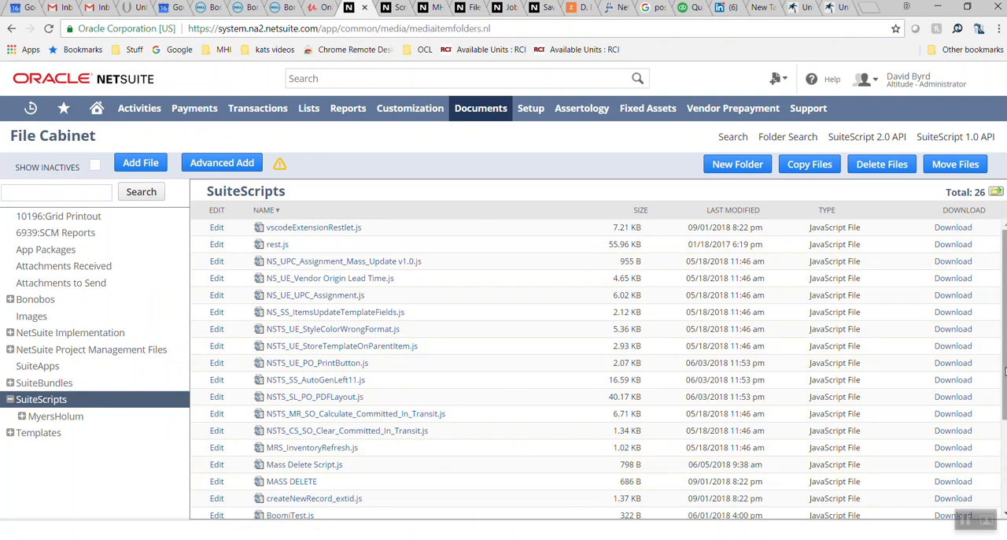
scroll(997, 358, down, 3)
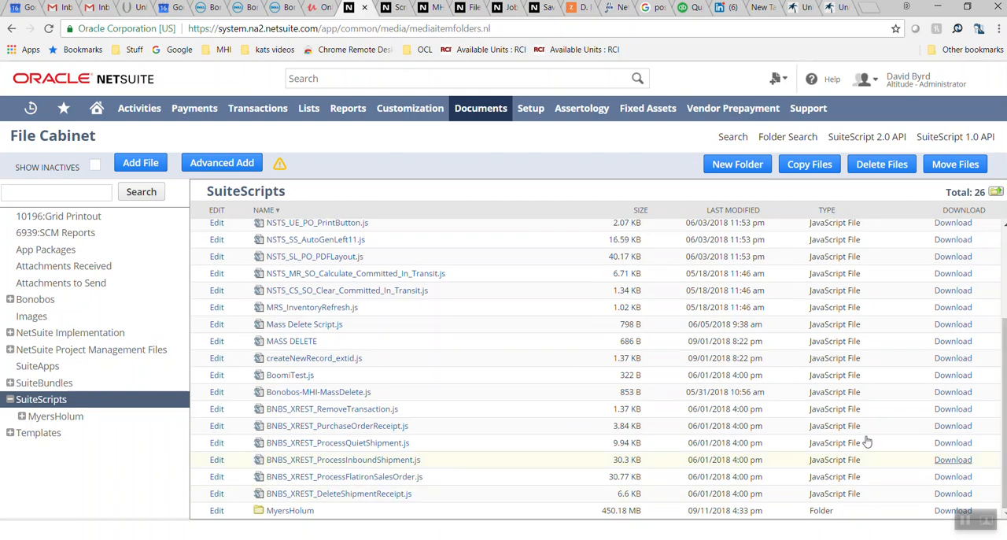
click(276, 512)
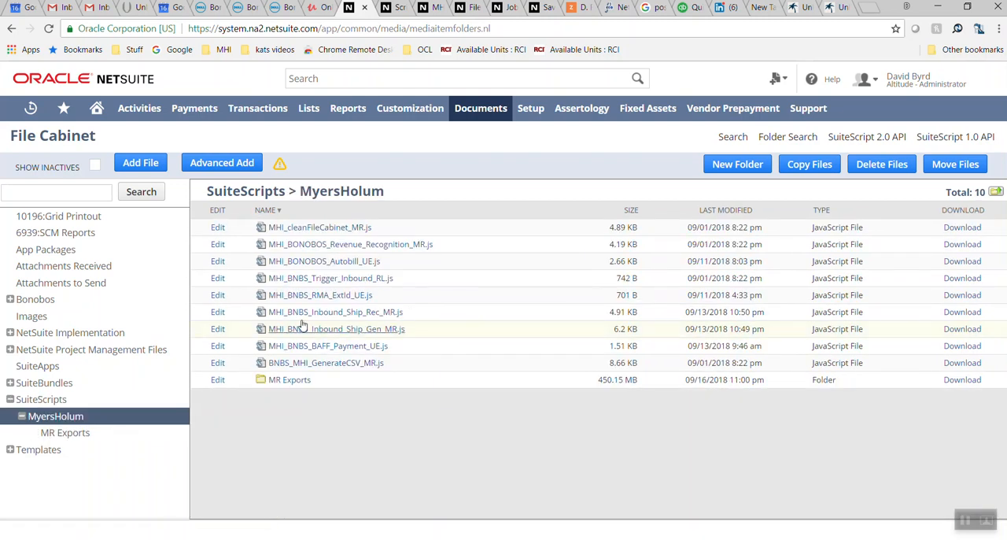
click(289, 382)
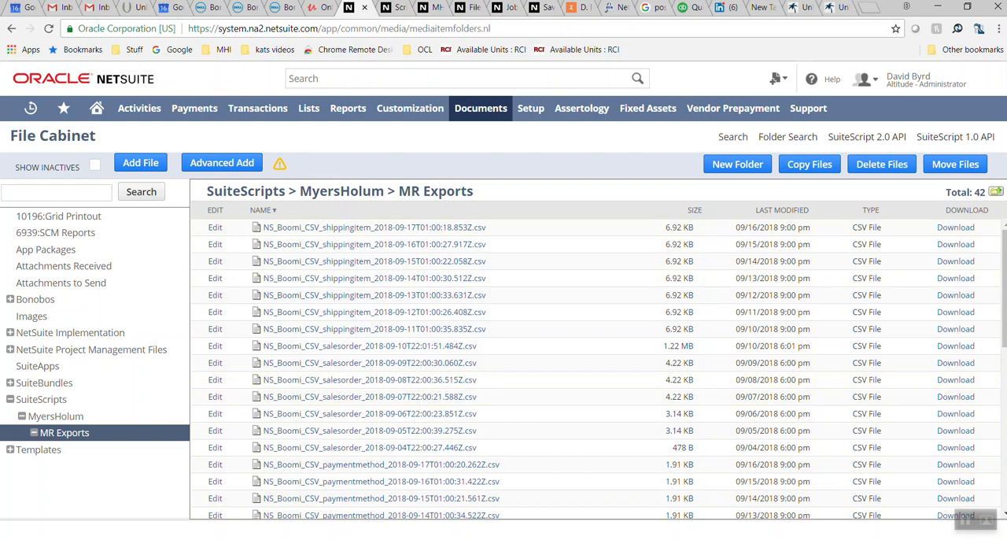
Switch to the SavedSearches.pptx presentation in PowerPoint and go through the slides up to "Boomi – Get File List"
key(alt+Tab)
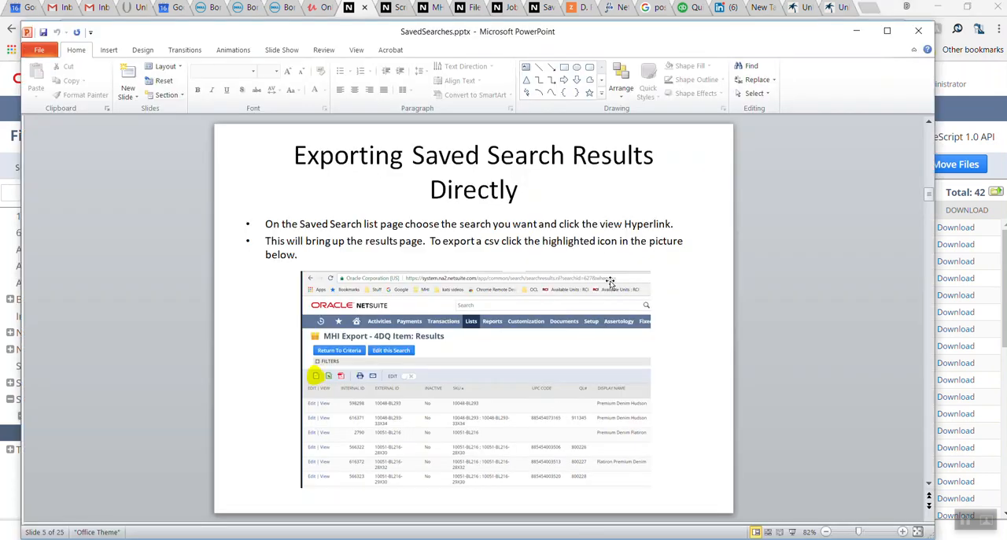
click(608, 250)
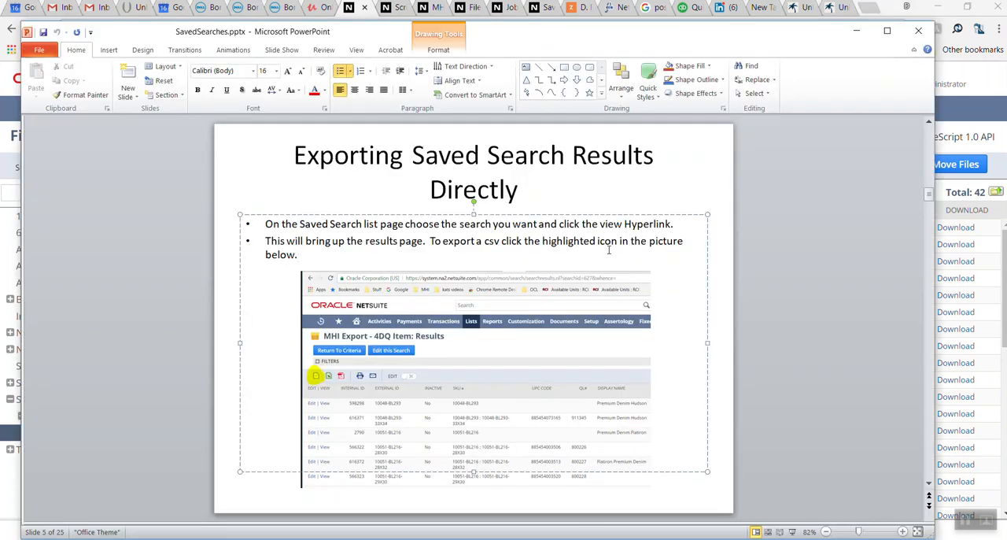
click(863, 200)
scroll(863, 200, down, 2)
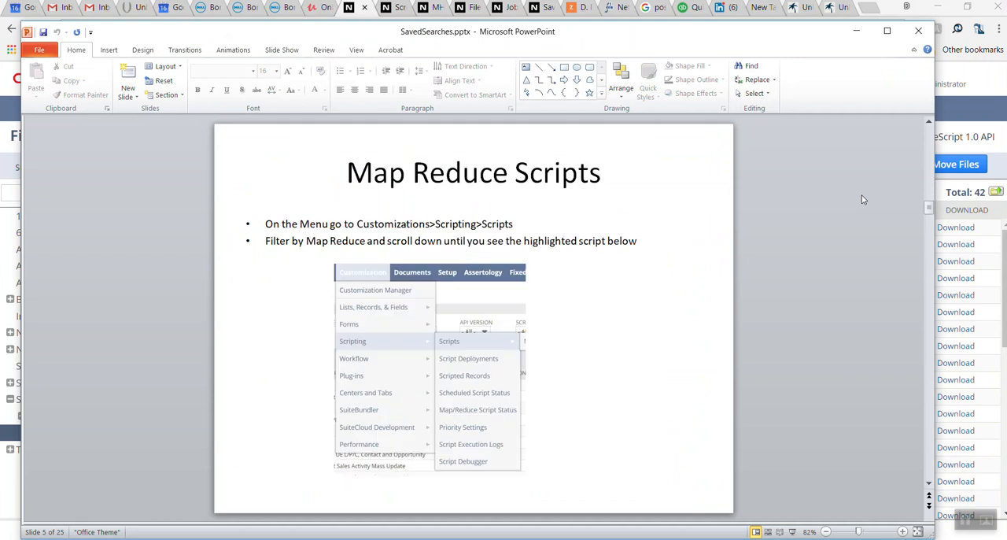
scroll(862, 200, down, 2)
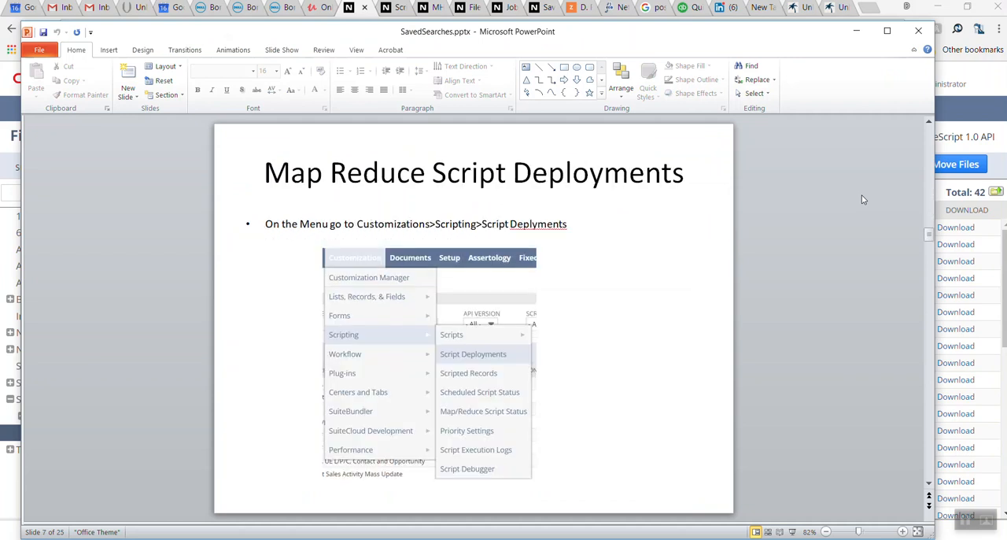
scroll(863, 200, down, 2)
scroll(862, 200, down, 2)
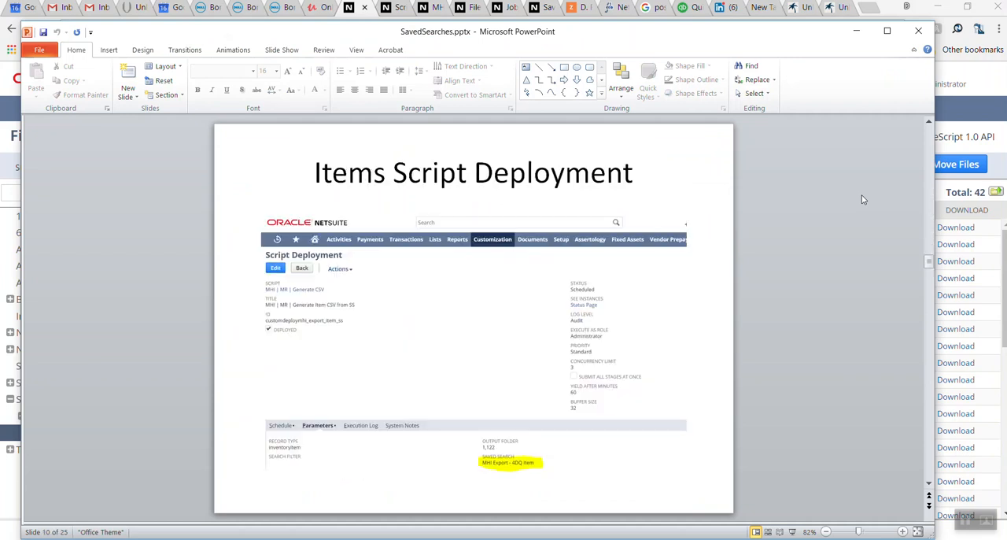
scroll(863, 200, down, 2)
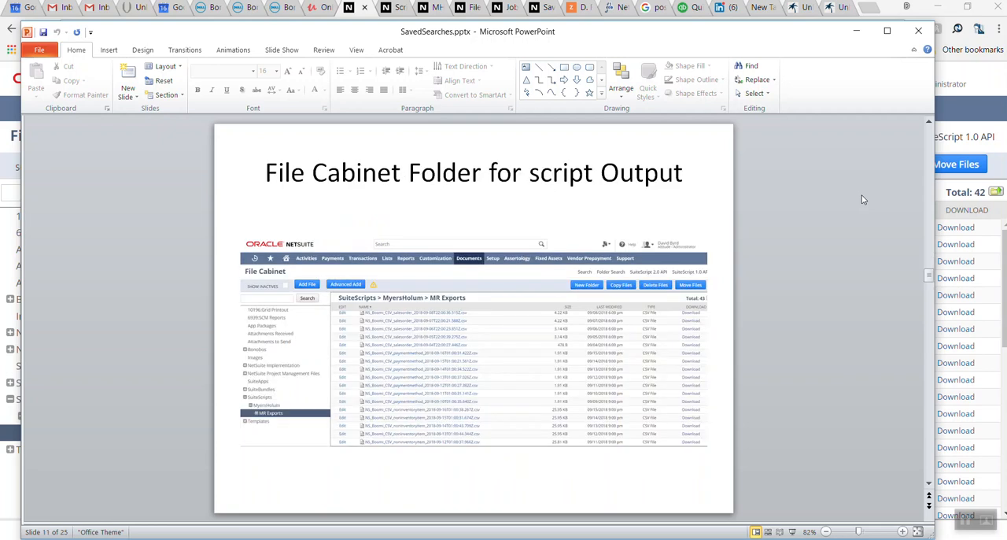
scroll(862, 199, down, 2)
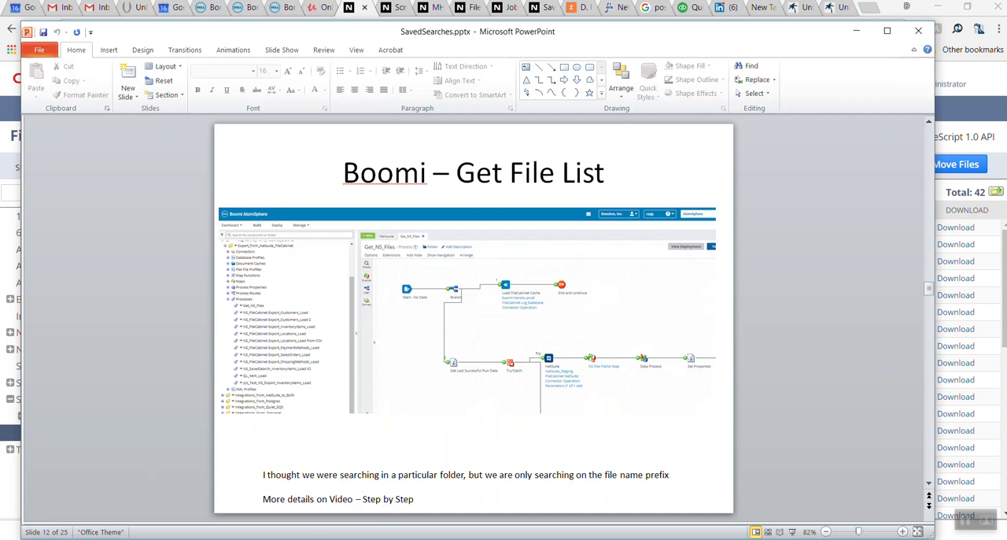
Switch to Boomi AtomSphere, show the Get_NS_Files process, and expand the Processes list under Integrations_from_Netsuite_Exports > Export_from_Netsuite_FileCabinet
click(387, 510)
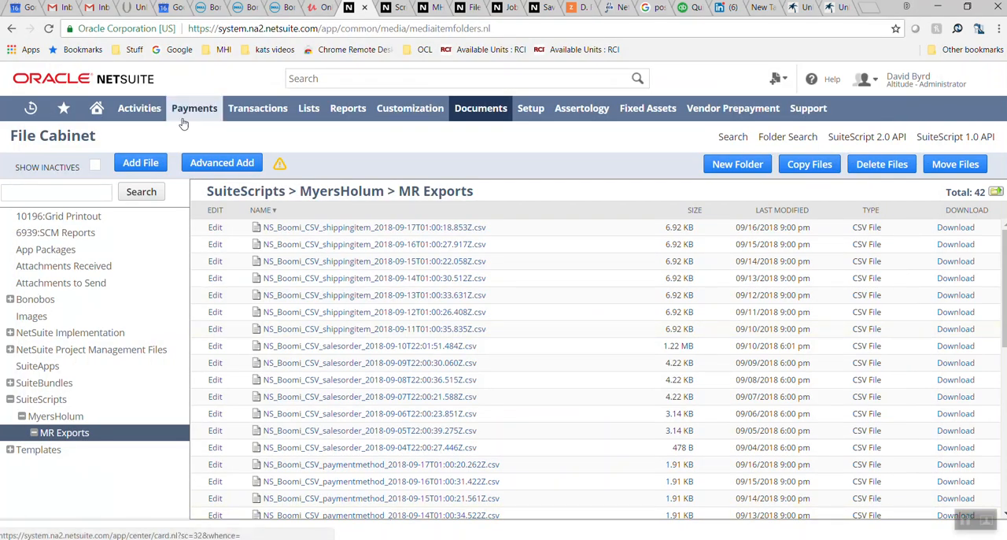
click(206, 7)
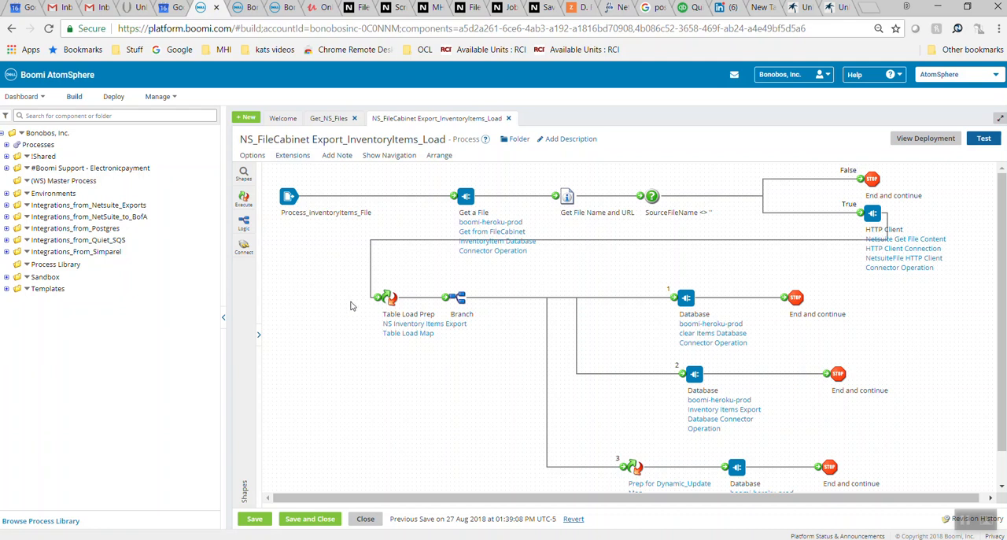
click(330, 120)
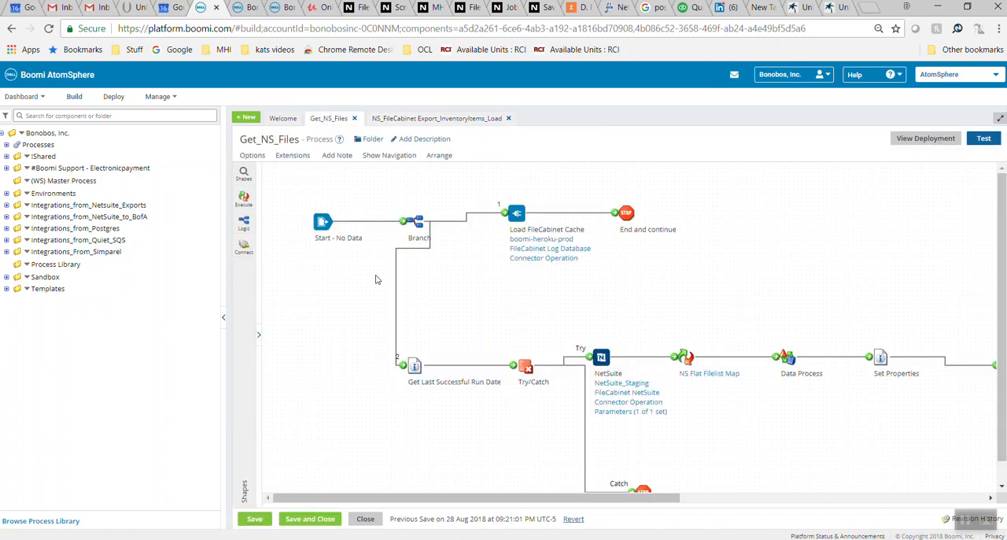
click(7, 205)
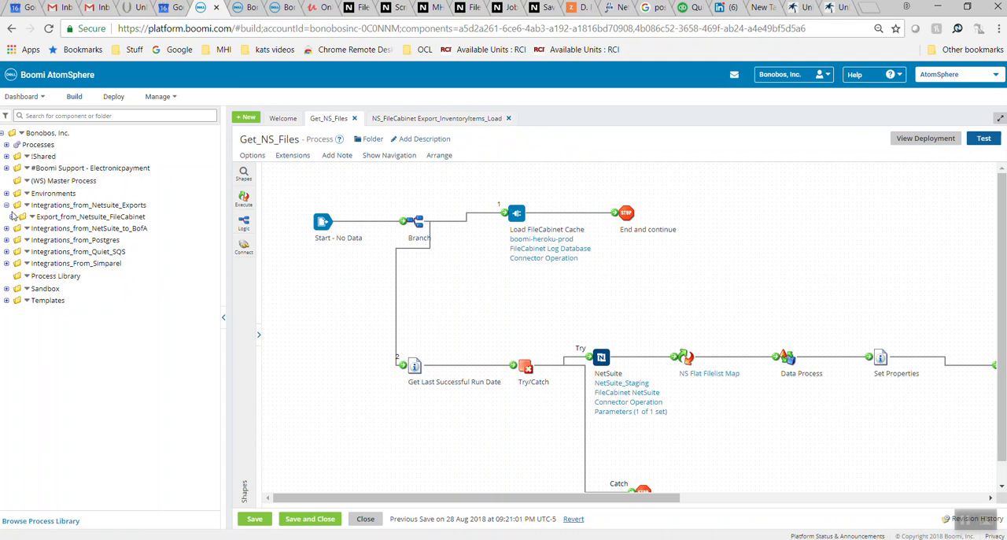
click(12, 218)
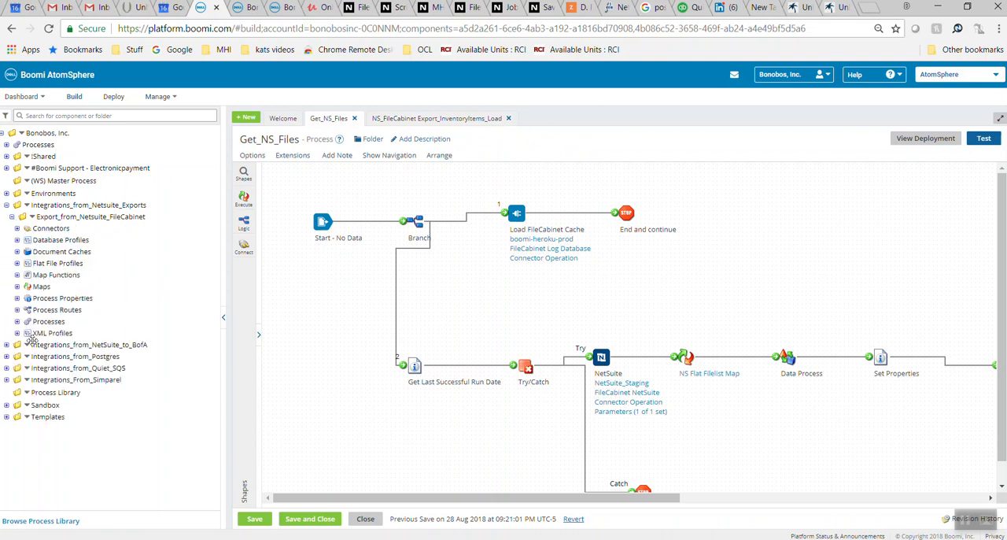
click(17, 322)
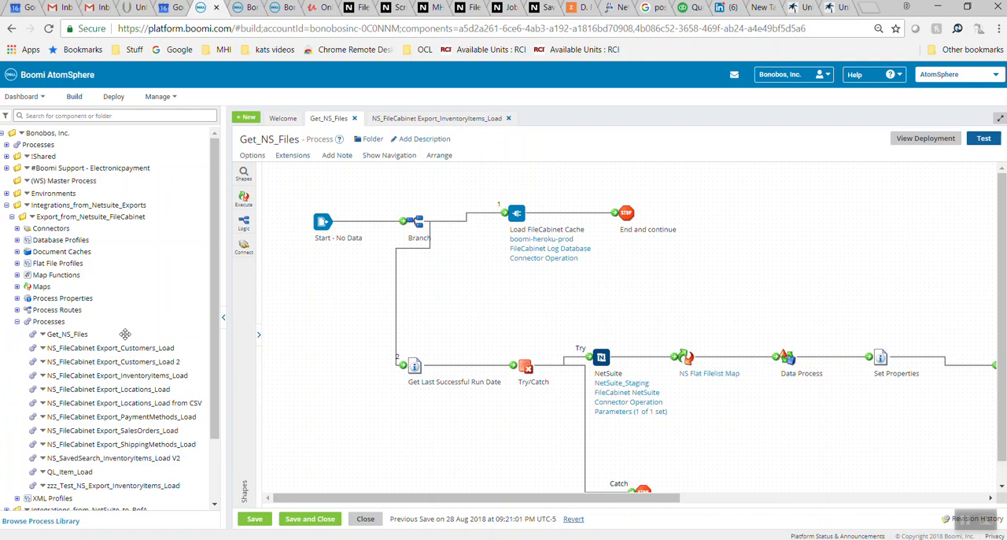
Review the first shapes of the Get_NS_Files process and open the NetSuite shape's FileCabinet NetSuite Connector Operation
mouse_move(332, 244)
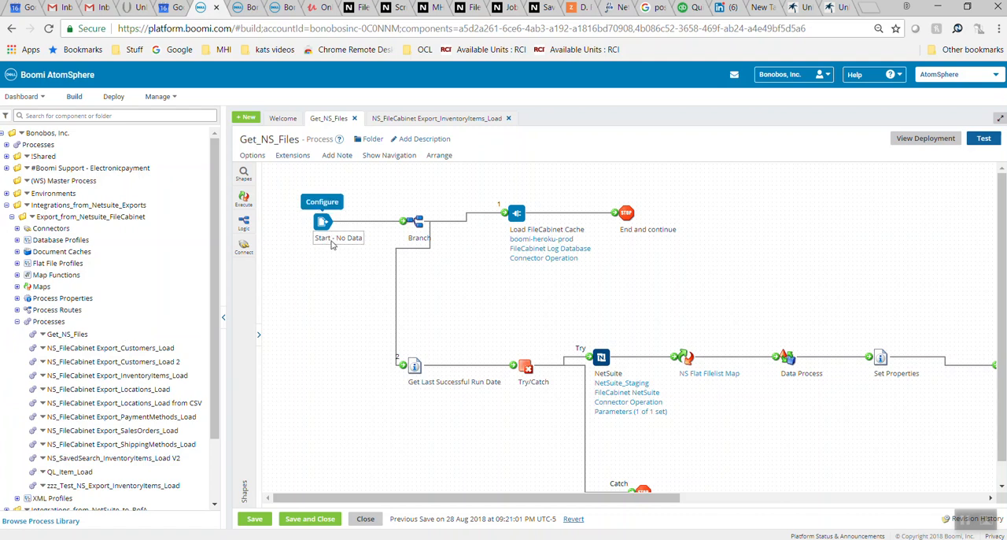
mouse_move(534, 254)
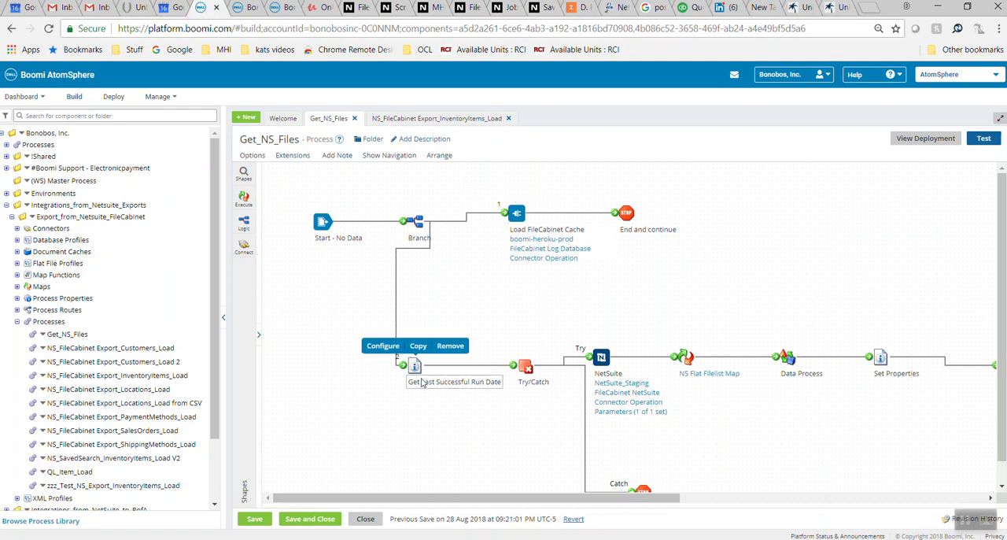
mouse_move(531, 381)
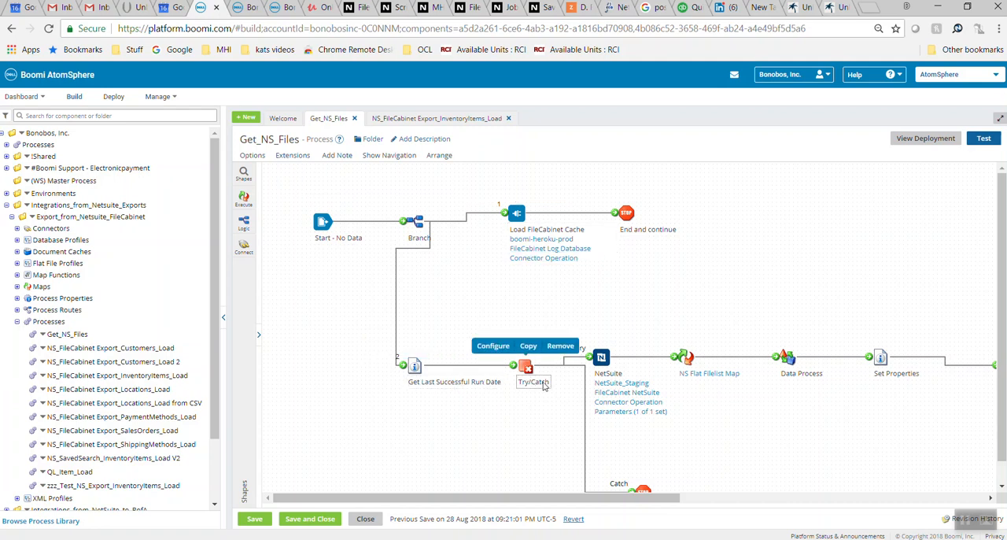
mouse_move(622, 384)
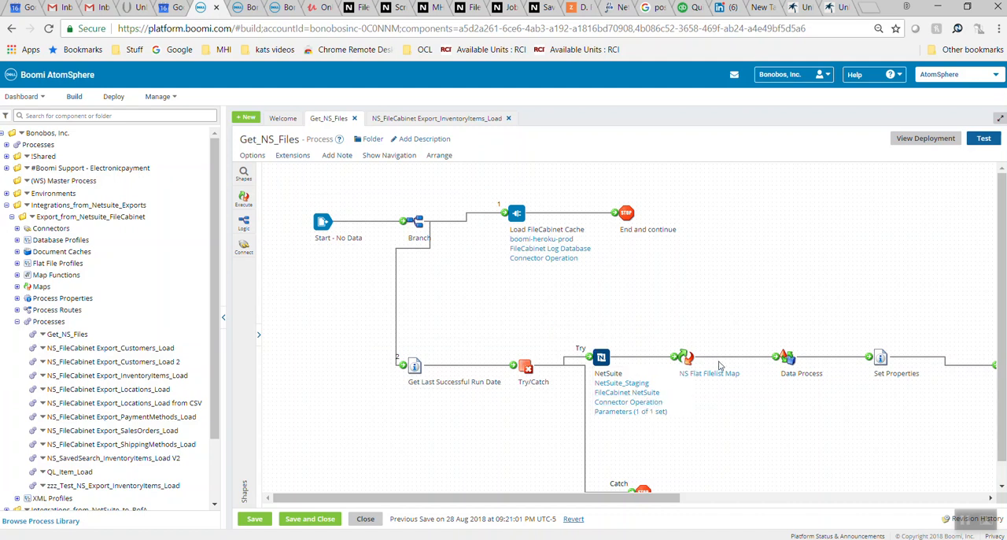
mouse_move(718, 382)
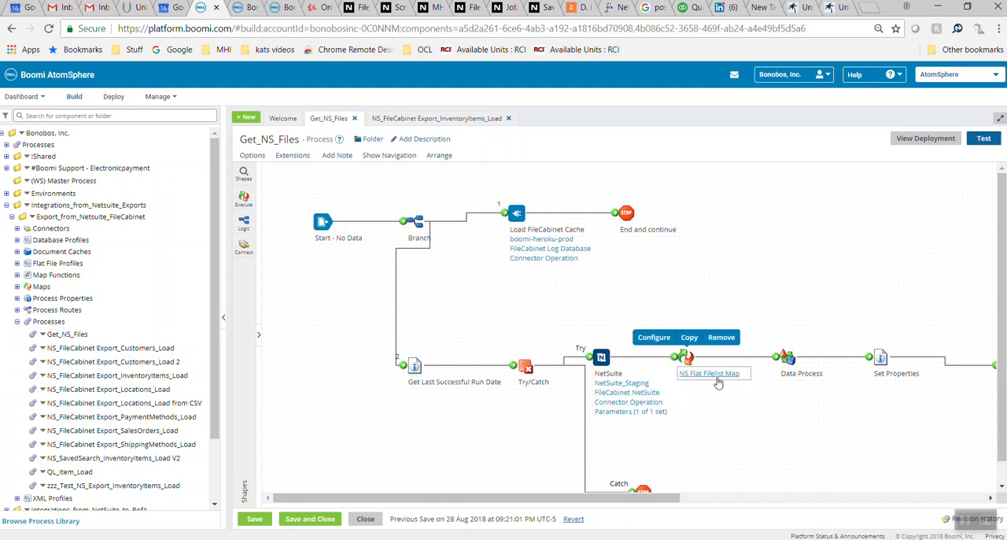
mouse_move(657, 402)
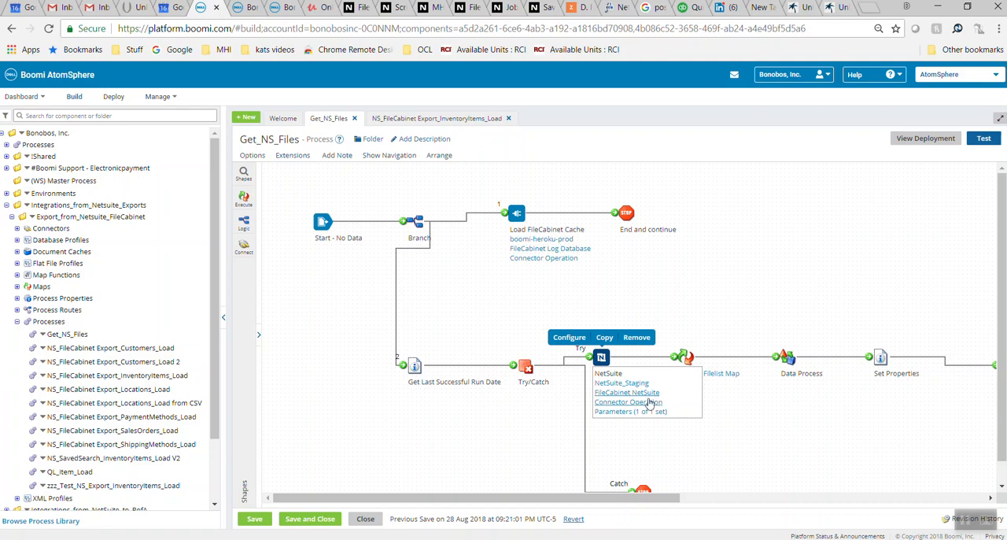
click(650, 402)
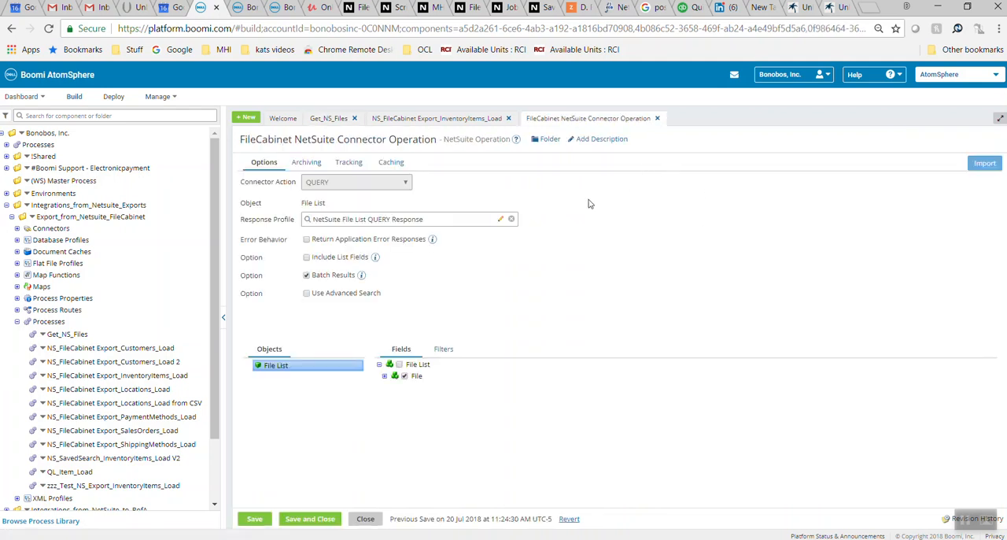
View the operation's NetSuite File List QUERY Response profile, then close it and the connector operation without saving
click(502, 221)
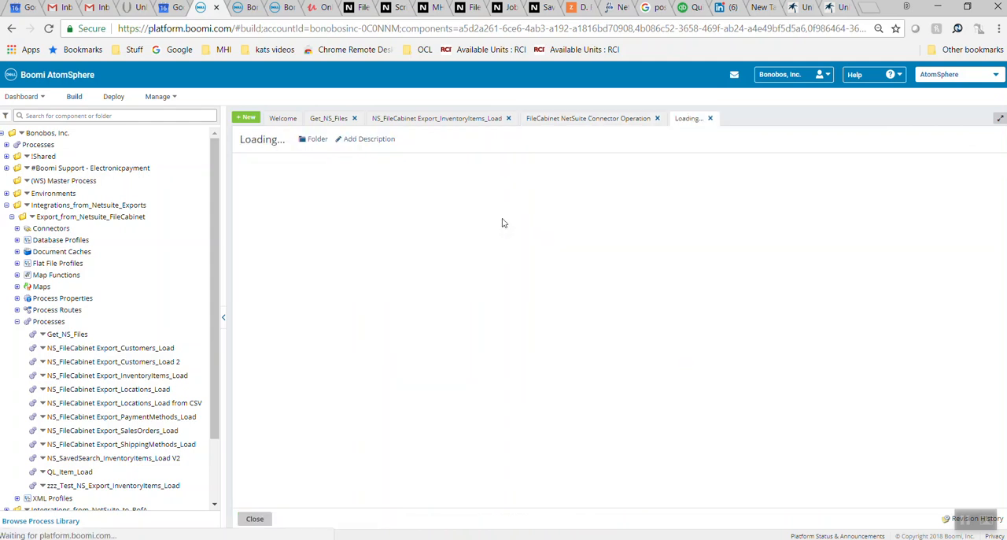
click(281, 180)
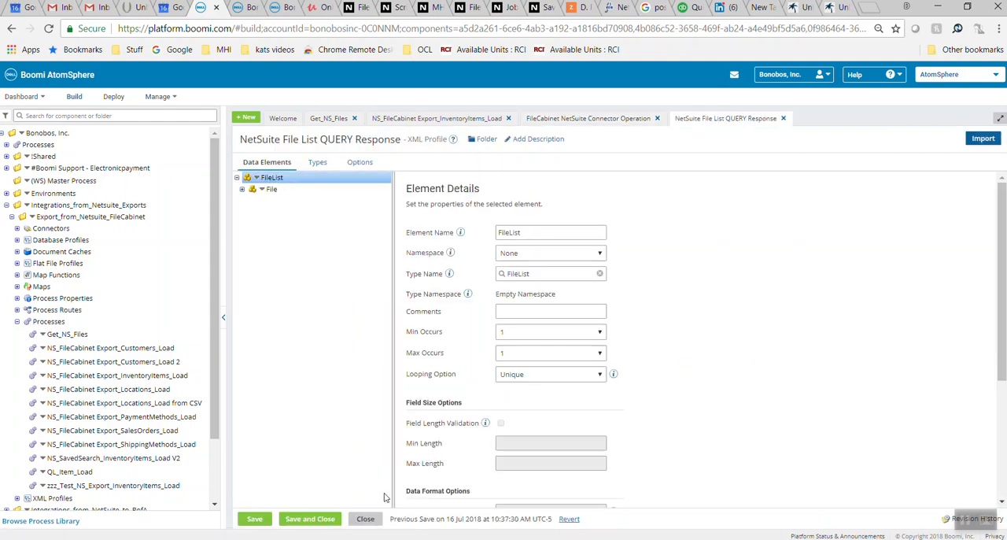
click(366, 518)
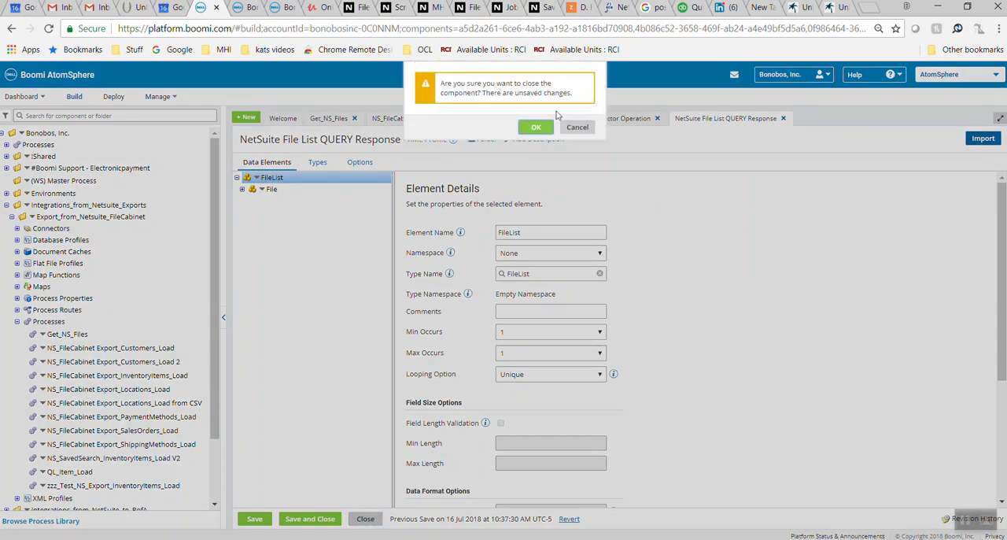
click(535, 128)
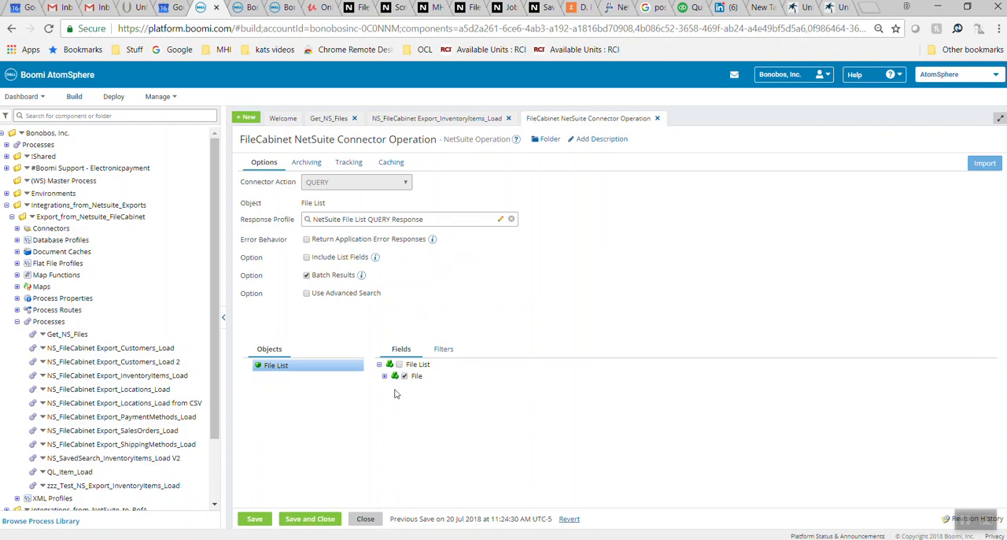
click(364, 520)
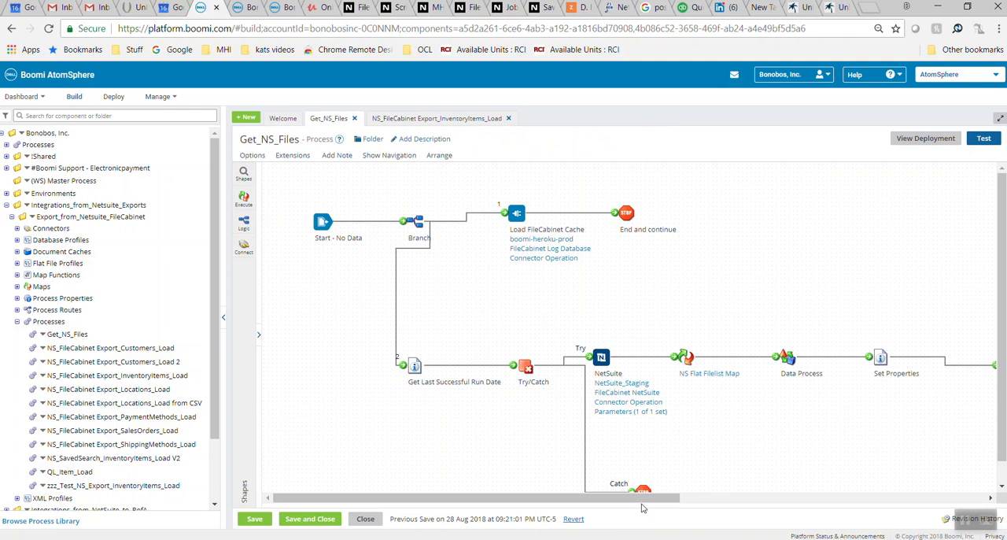
Inspect the settings of the "Match found on Filename Prefix" decision shape in Get_NS_Files and close them
drag(642, 498, 841, 494)
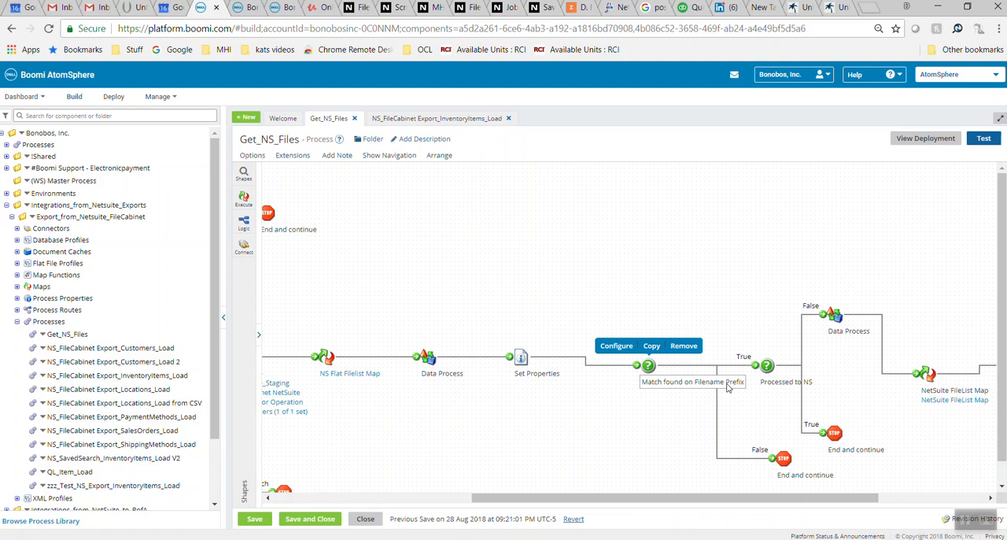
double_click(647, 366)
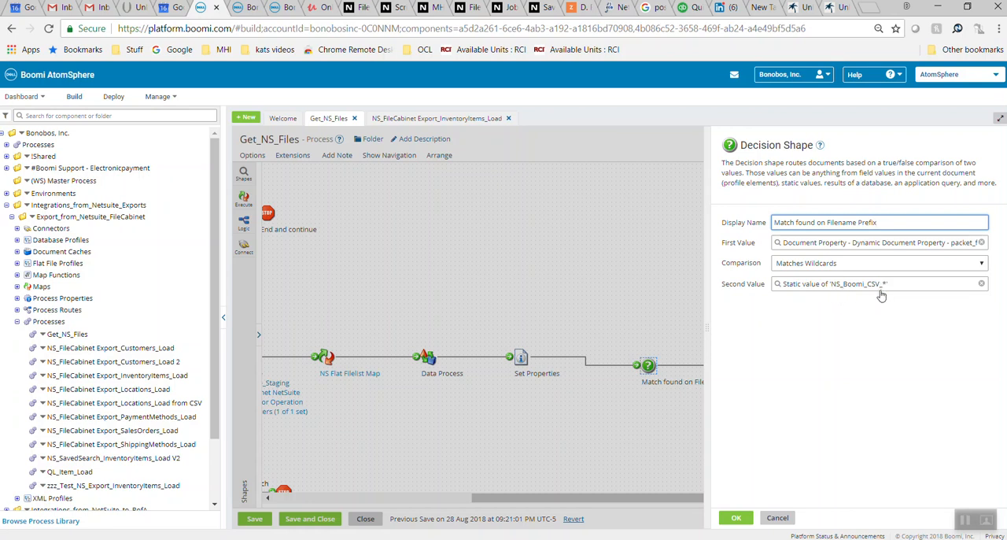
key(Return)
Inspect the comparison settings of the "Processed to NS" decision shape and close them without changes
mouse_move(767, 368)
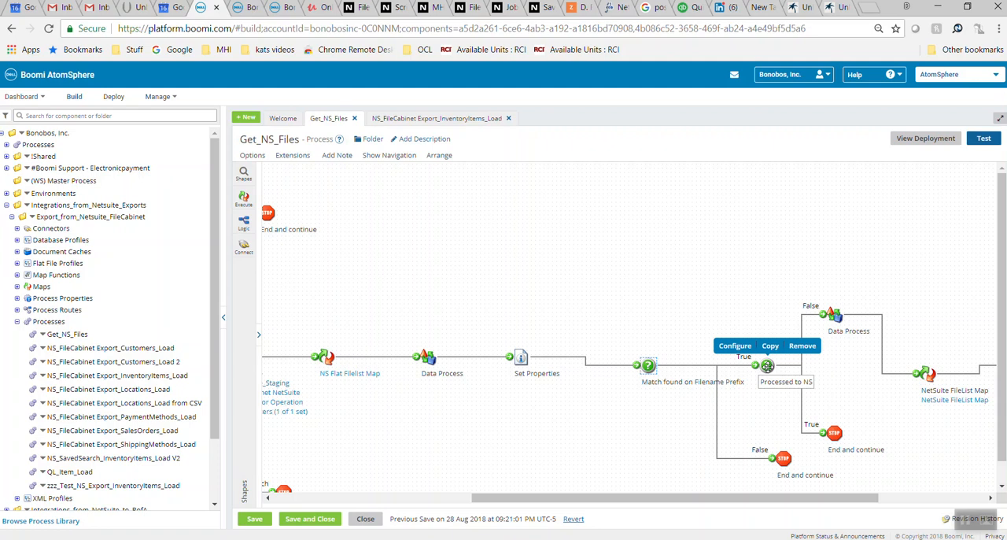
double_click(767, 366)
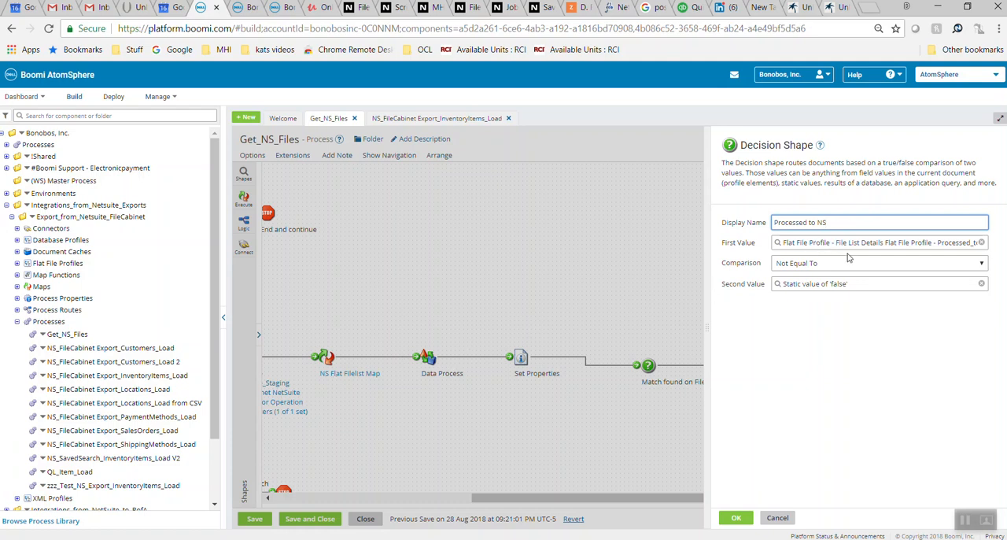
click(778, 518)
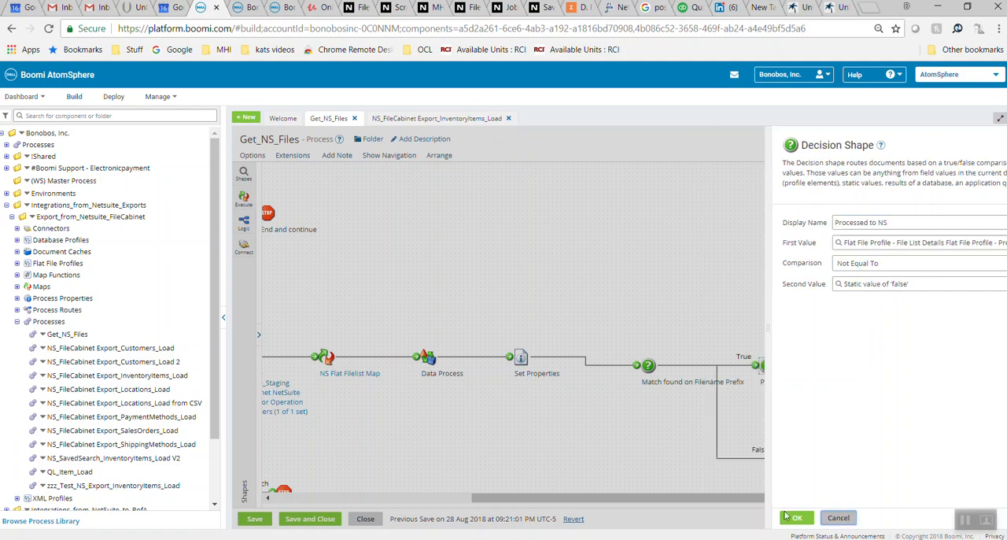
mouse_move(351, 371)
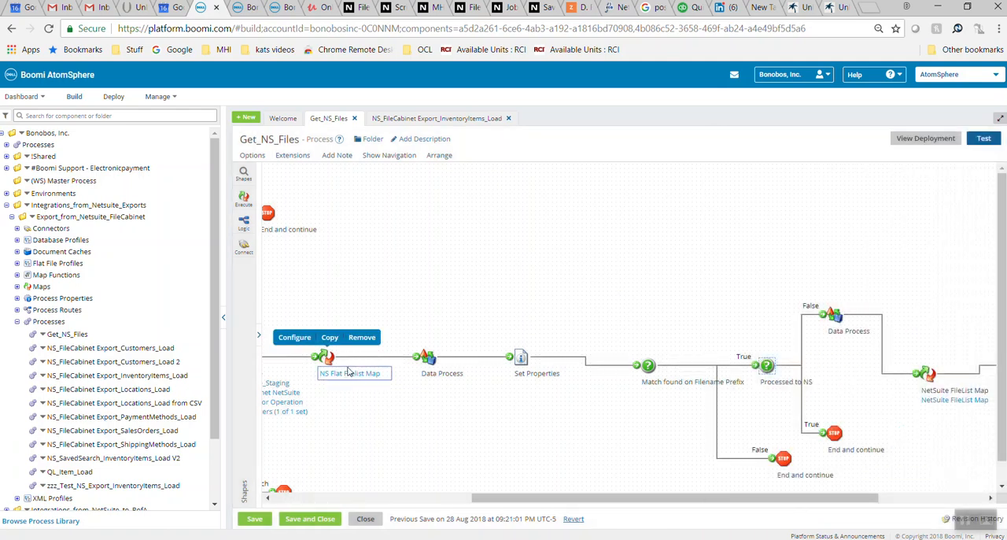
Inspect the NS Flat Filelist Map's File field mappings, including those at the end of the list, and close the map without saving
click(349, 372)
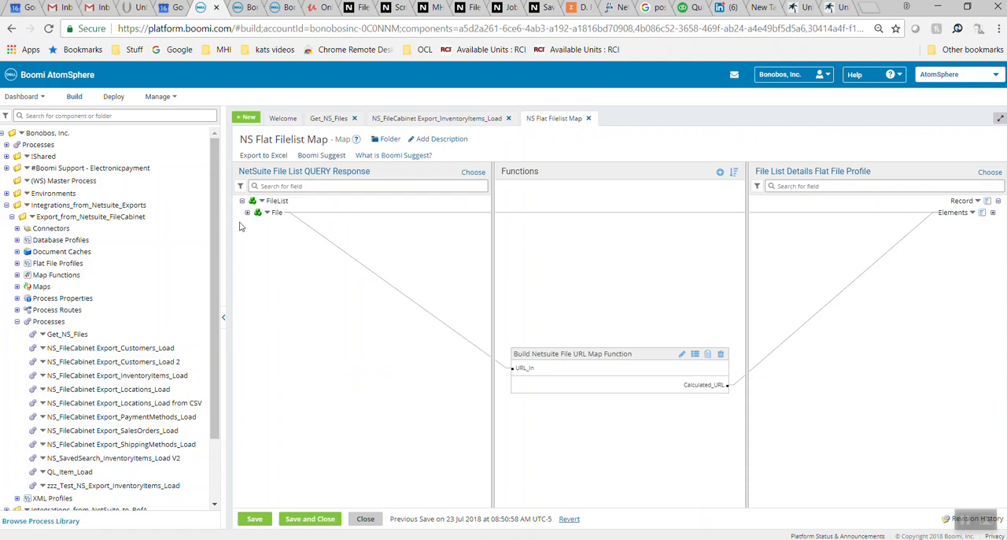
click(247, 212)
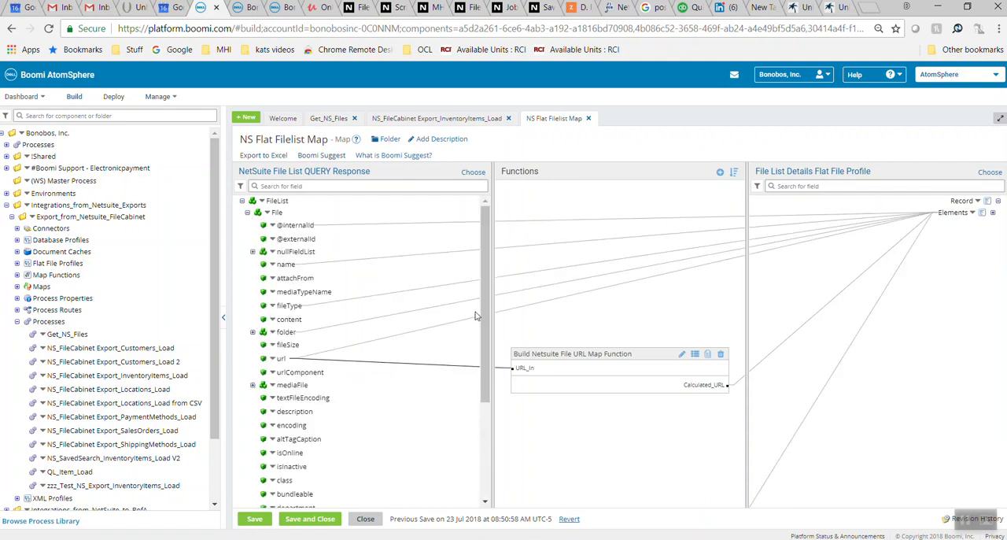
drag(482, 313, 494, 478)
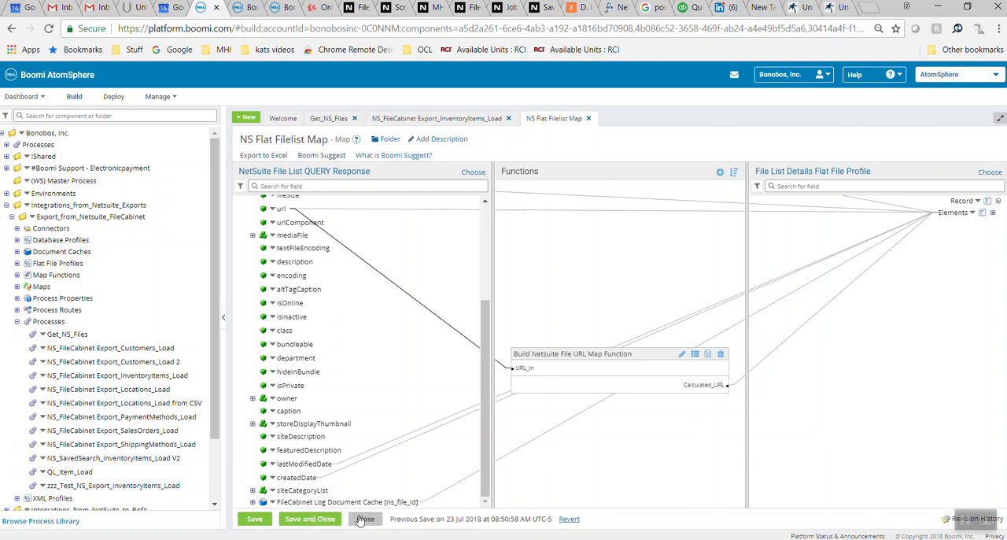
click(363, 521)
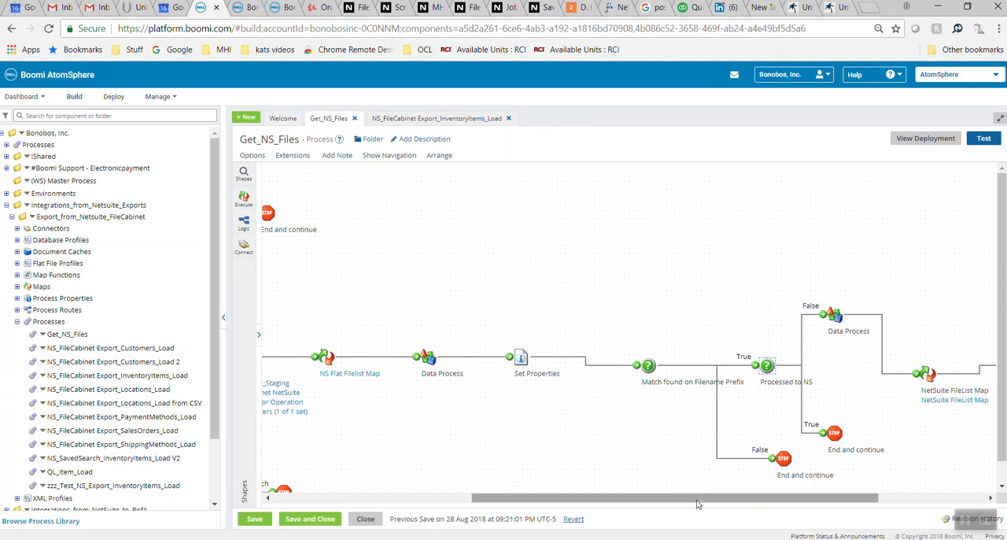
Review the final shapes of Get_NS_Files, from the NetSuite FileList Map to the FileCabinet Log Insert database operation
drag(704, 498, 839, 488)
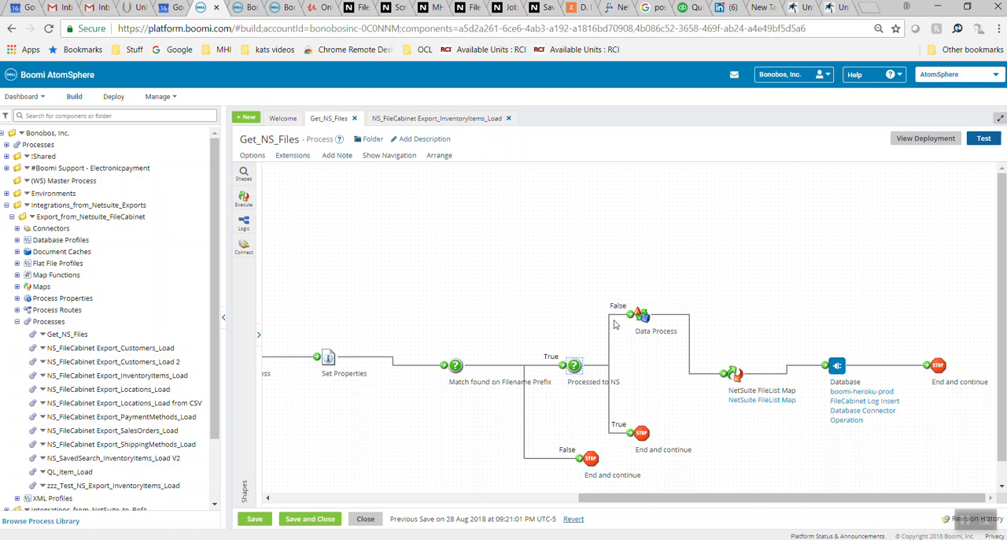
mouse_move(749, 404)
mouse_move(860, 419)
Switch to the NS_FileCabinet Export_InventoryItems_Load process and open the database connector operation of its "Get a File" shape
click(437, 119)
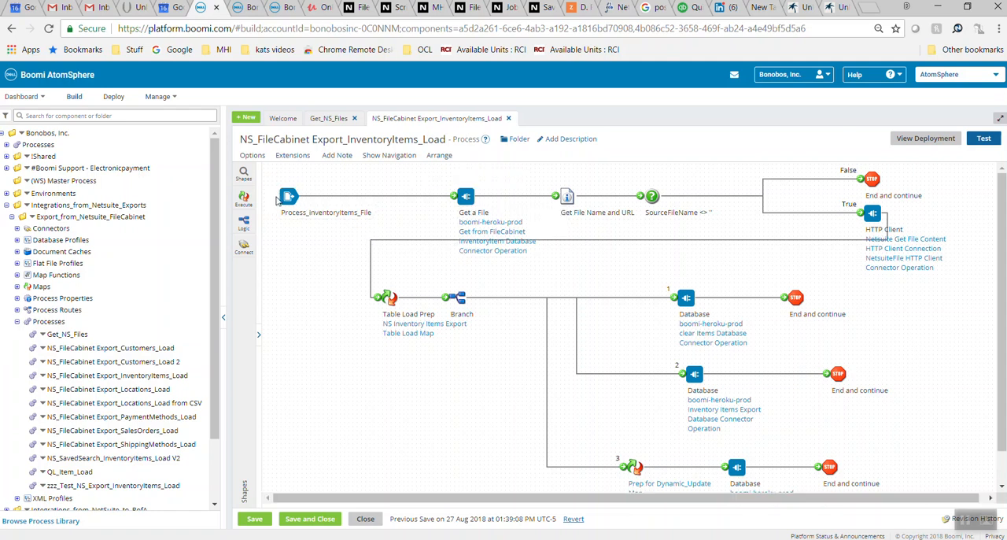
mouse_move(289, 200)
click(483, 244)
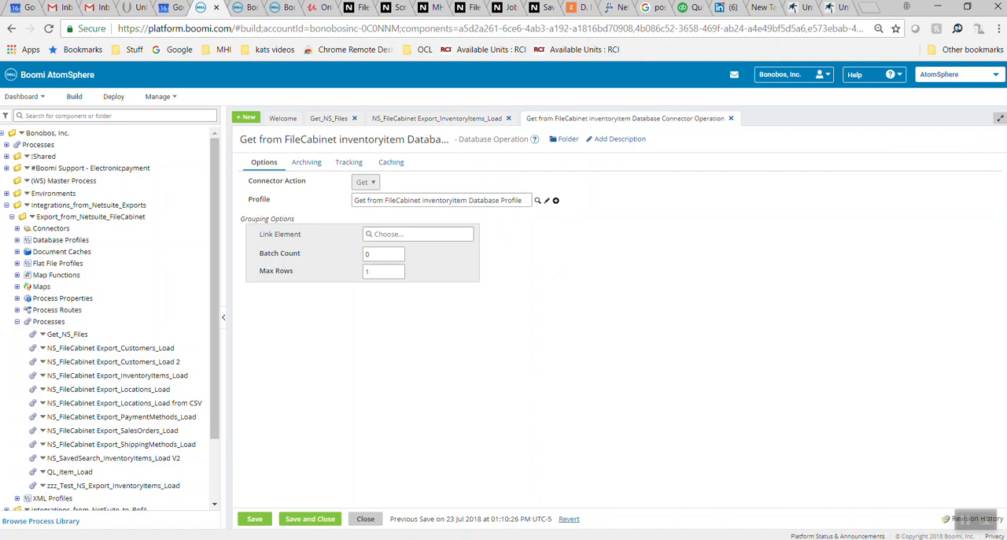
Examine the 'NS_Boomi_CSV_InventoryItem%' file name filter in the database profile's SQL script, then close the profile and operation without saving
click(387, 539)
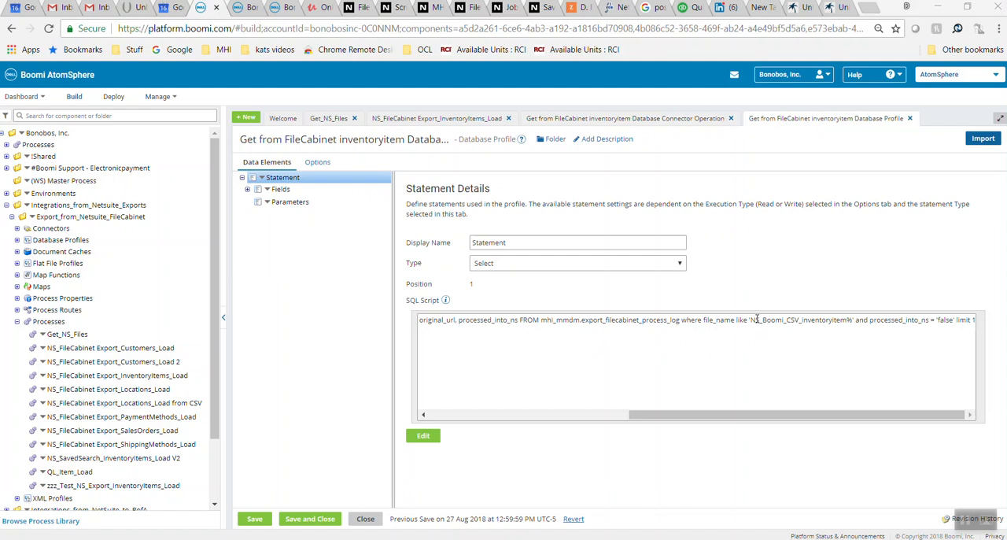
drag(752, 319, 856, 313)
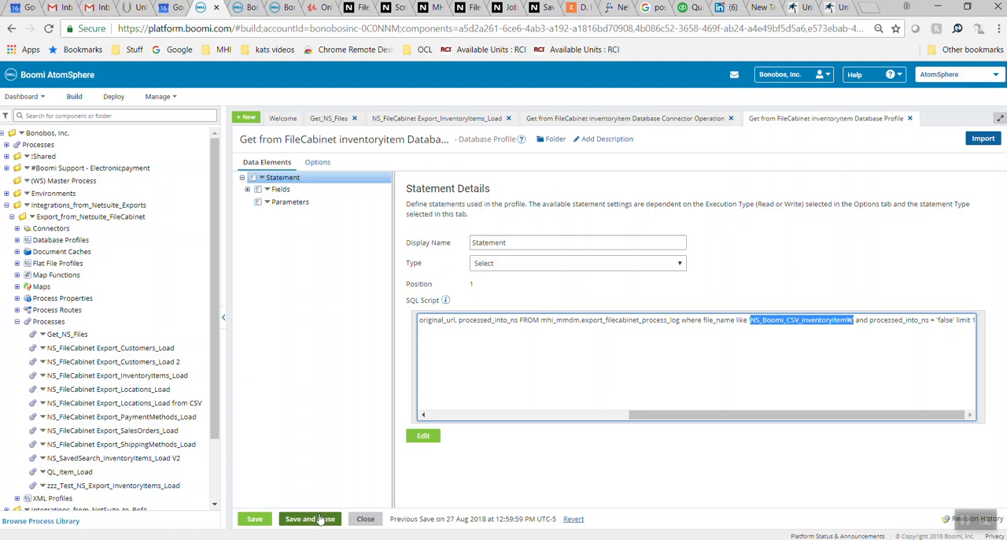
click(364, 520)
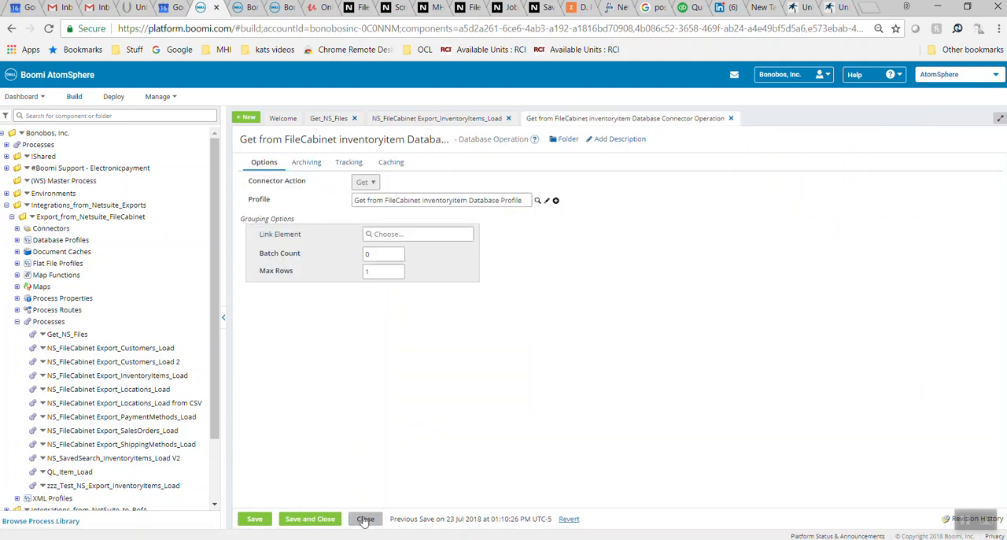
click(364, 520)
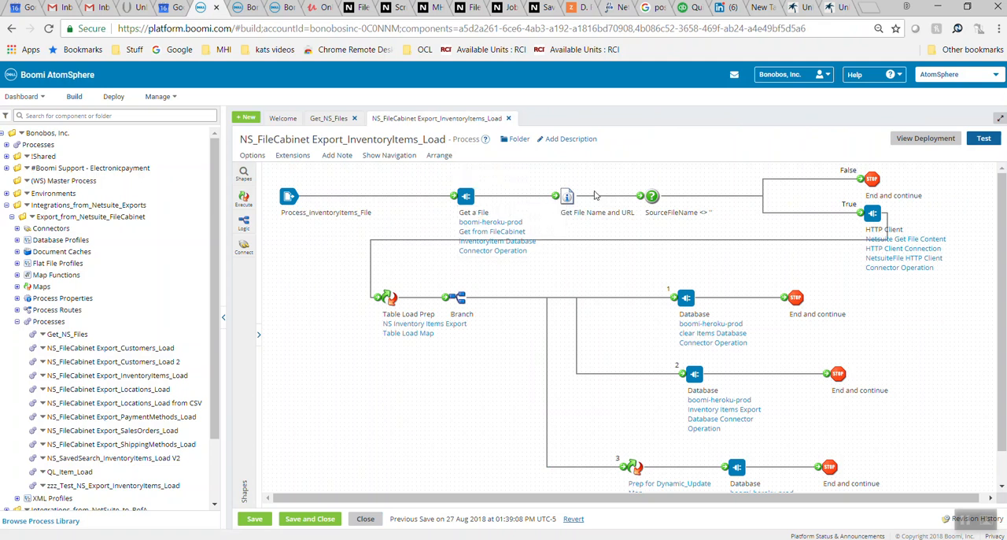
Review the remaining shapes of the inventory items load process, from the decision to the three database branches, and close it discarding changes
mouse_move(643, 201)
mouse_move(867, 217)
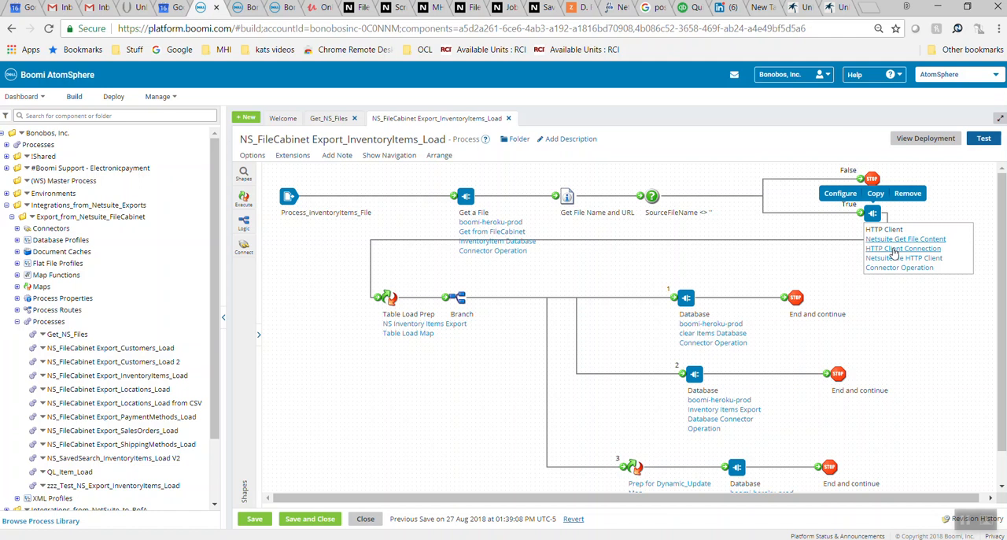
mouse_move(398, 326)
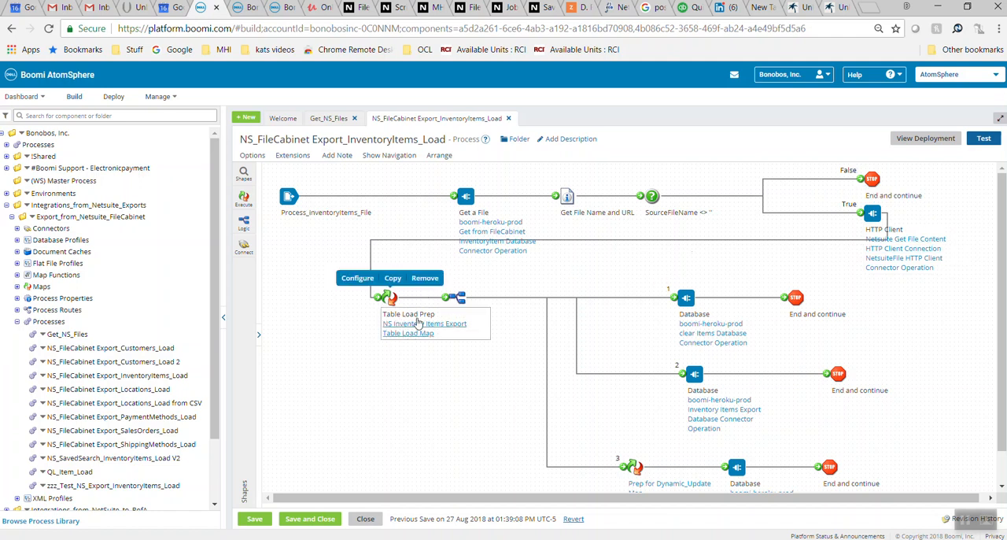
mouse_move(696, 337)
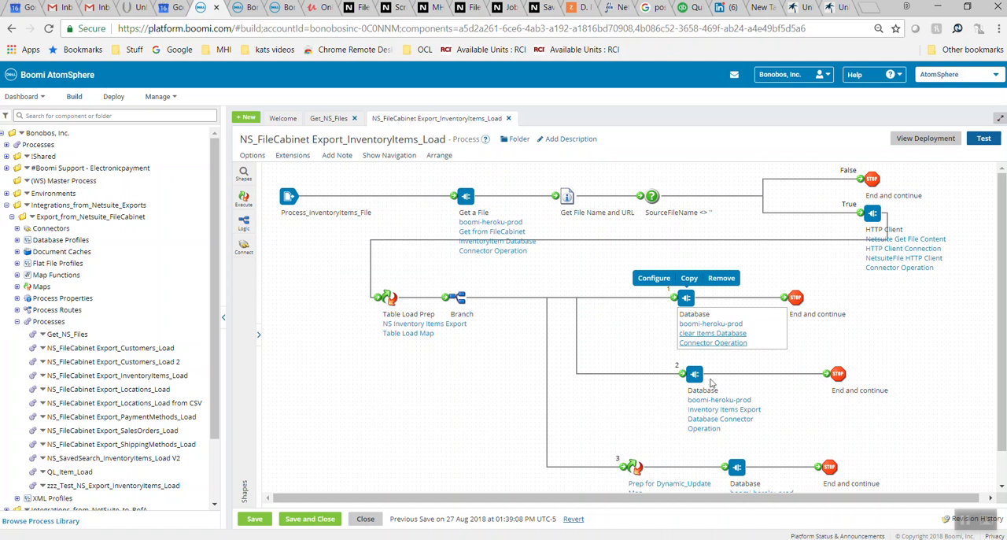
mouse_move(707, 433)
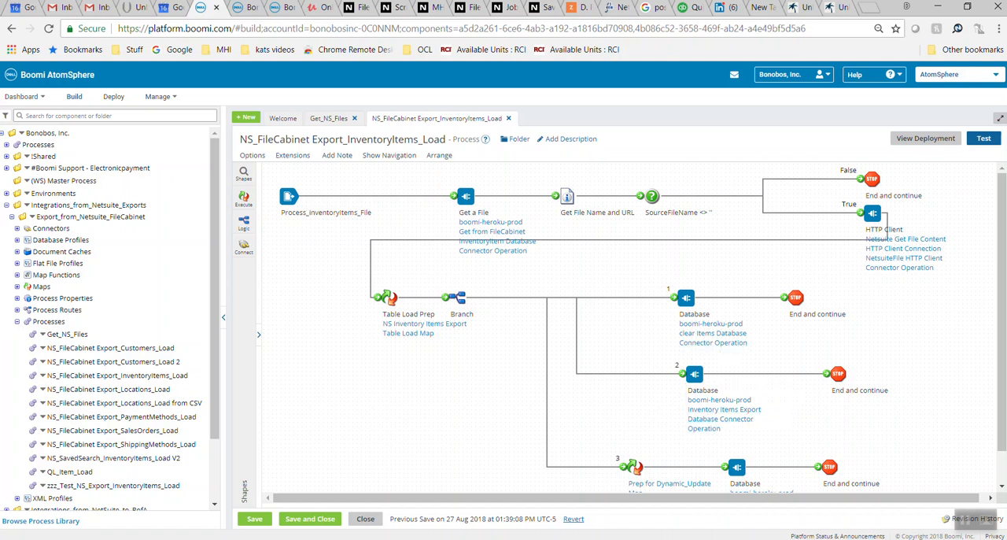
scroll(629, 327, down, 1)
mouse_move(732, 446)
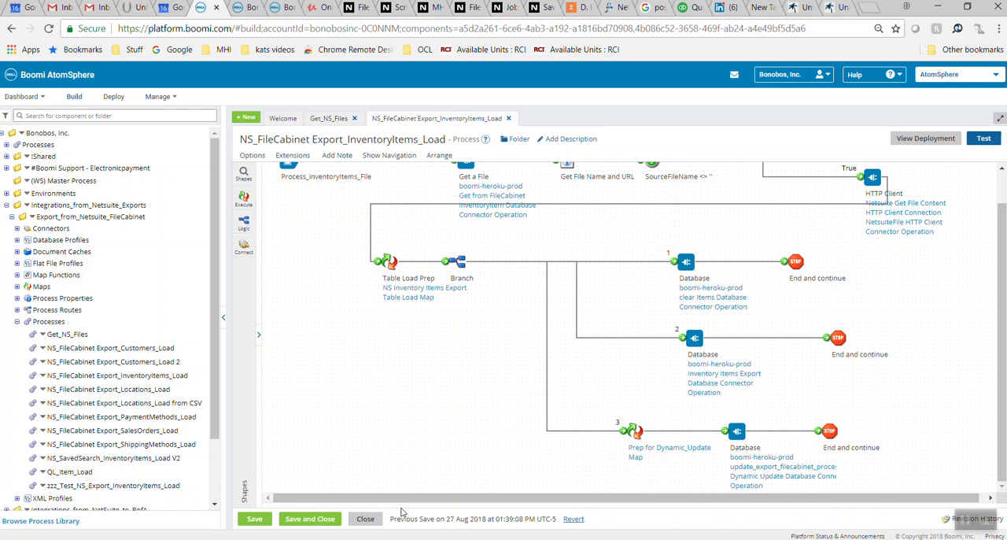
click(372, 521)
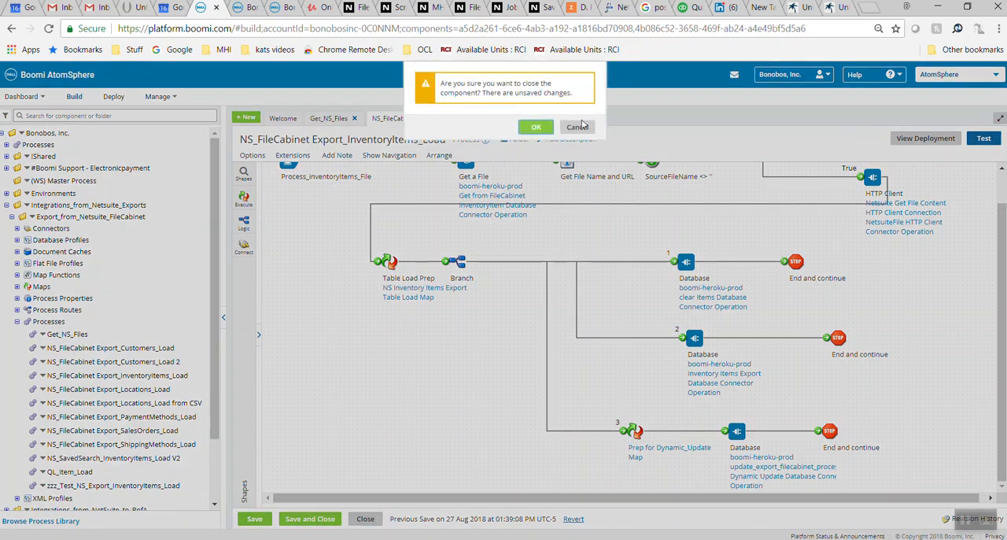
click(535, 128)
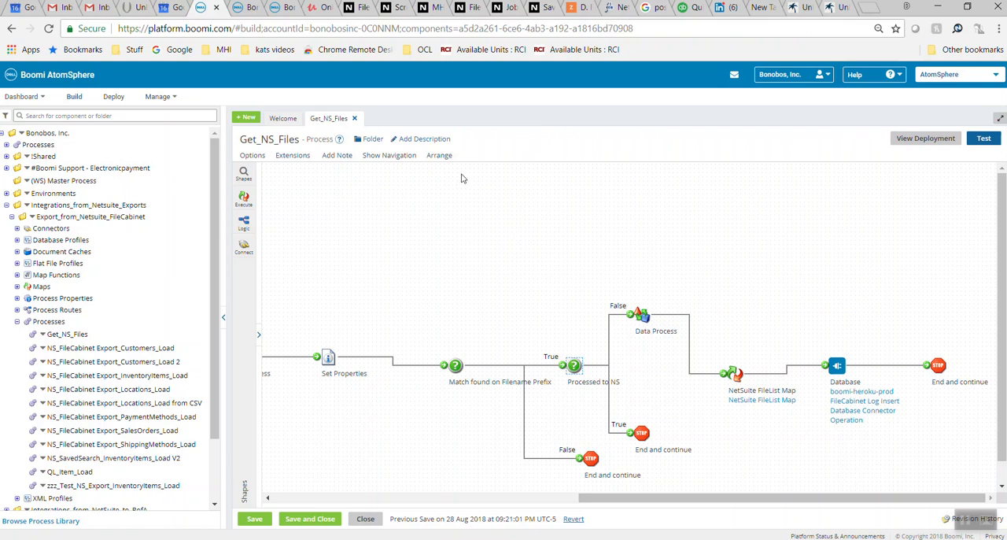
Open the NS_SavedSearch_InventoryItems_Load V2 process and its NetSuite shape's InventoryItems NetSuite Connector Operation
click(140, 457)
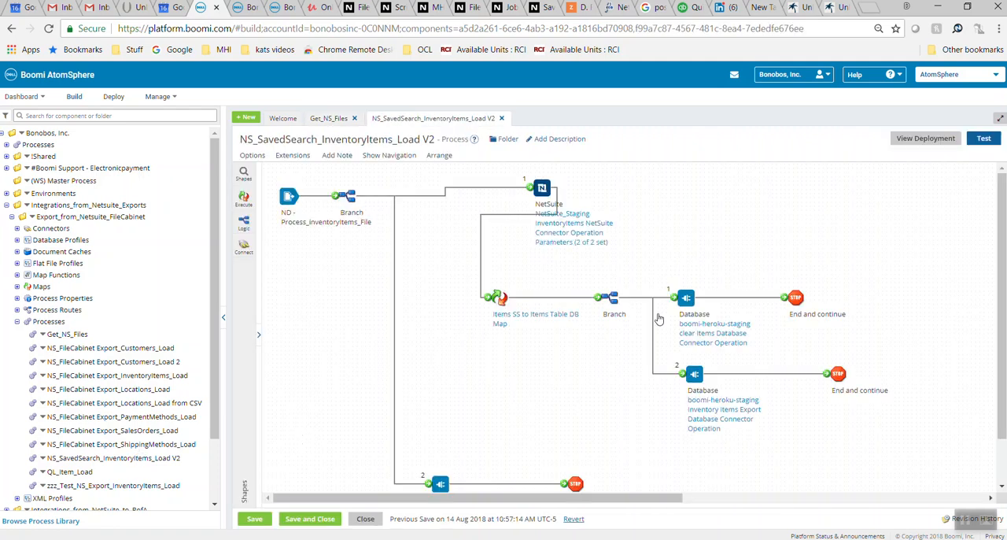
mouse_move(692, 310)
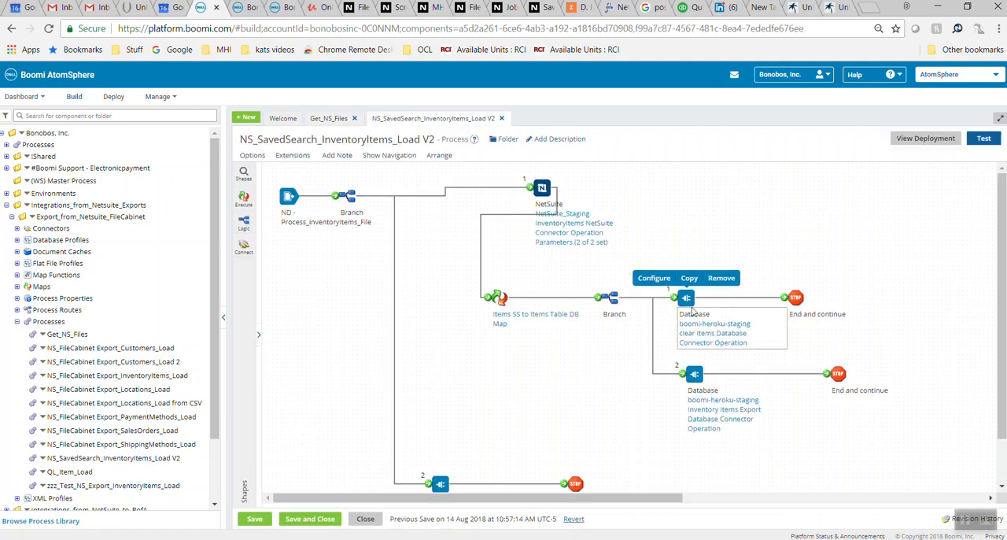
mouse_move(573, 224)
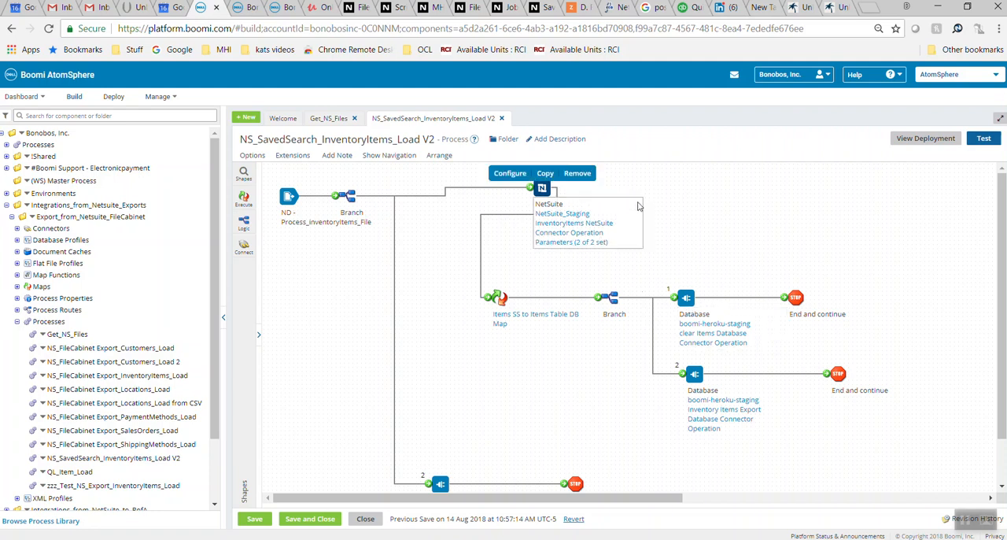
click(573, 226)
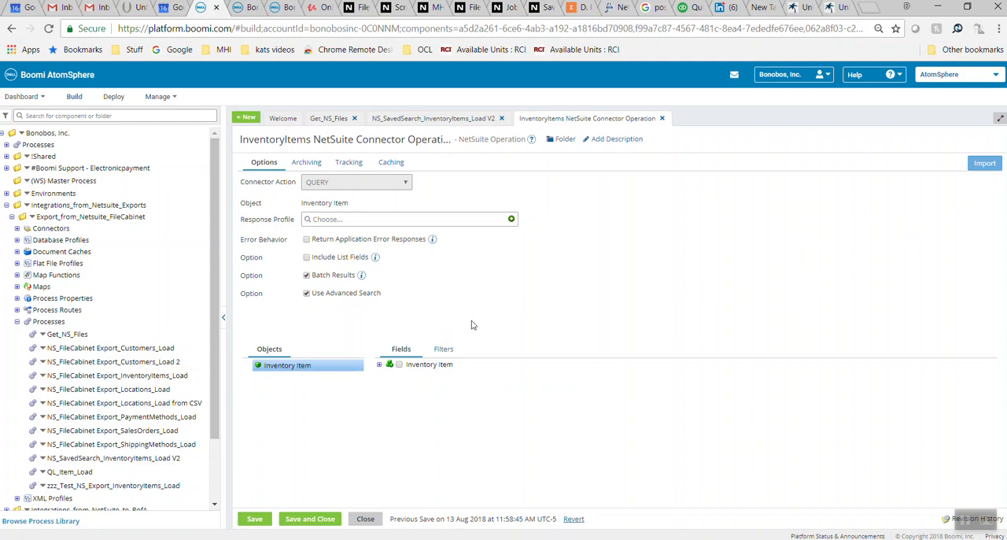
Expand the Inventory Item object's fields in the connector operation and examine which fields are available and selected for the query
click(380, 364)
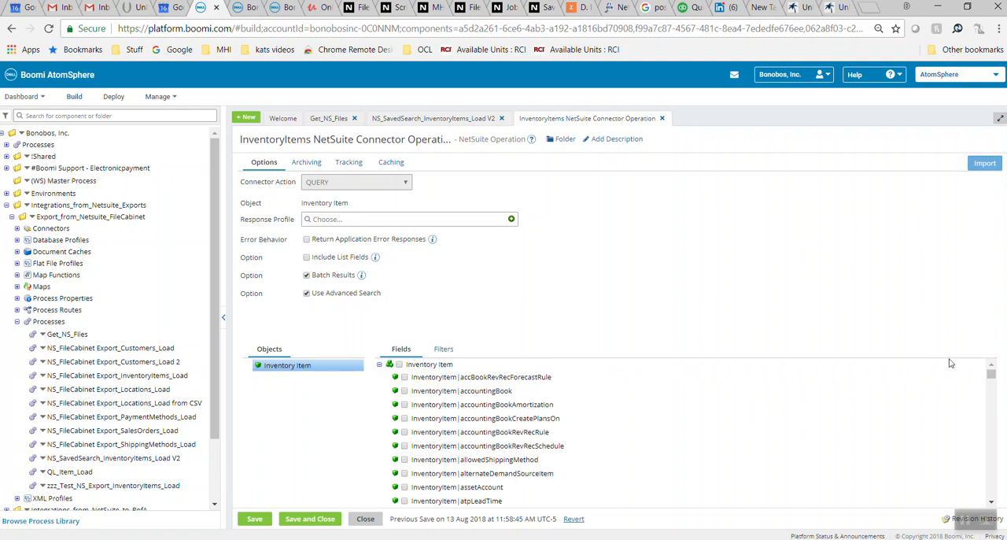
drag(995, 380, 998, 411)
scroll(995, 383, up, 10)
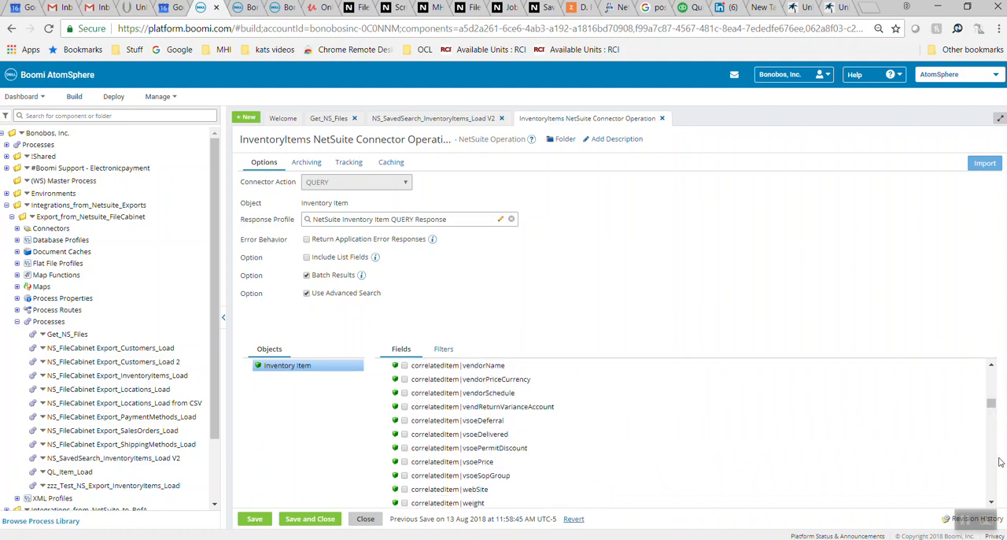
scroll(993, 414, down, 10)
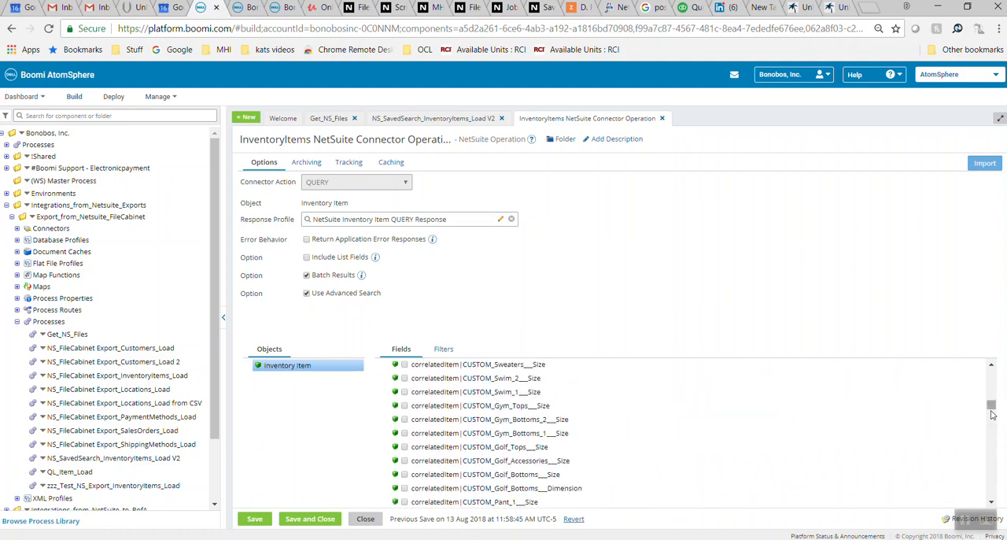
scroll(993, 435, down, 10)
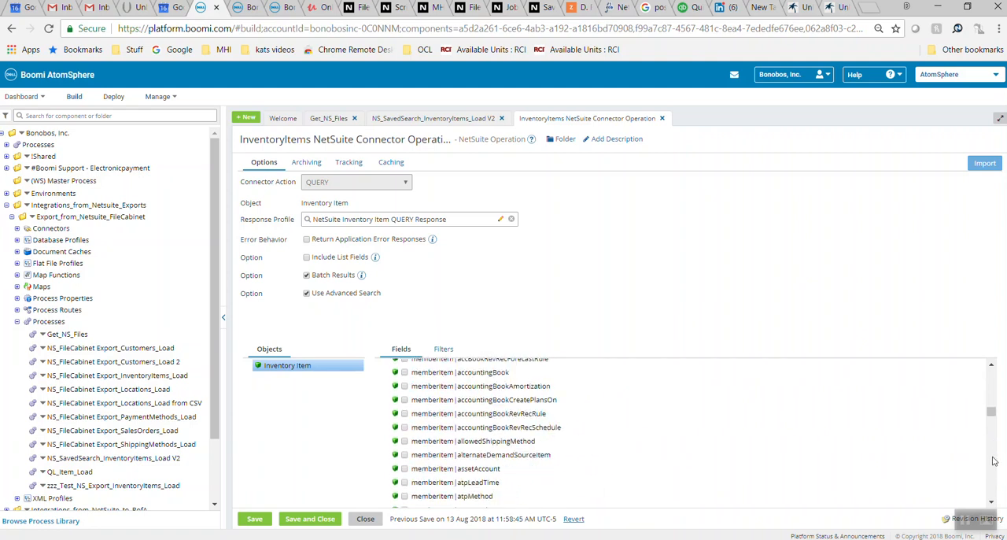
scroll(991, 437, down, 10)
scroll(991, 437, down, 10)
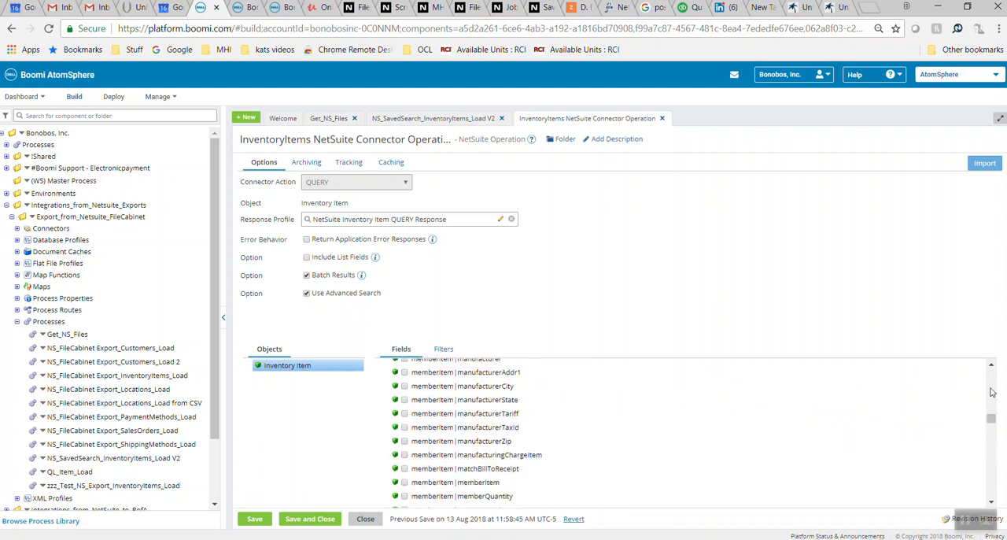
scroll(991, 394, up, 10)
scroll(990, 395, up, 15)
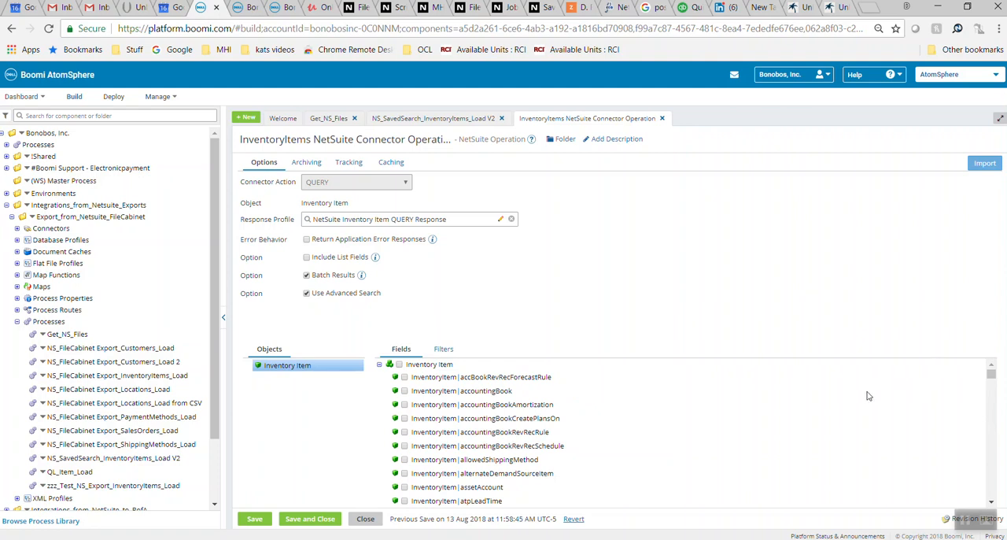
scroll(858, 403, down, 6)
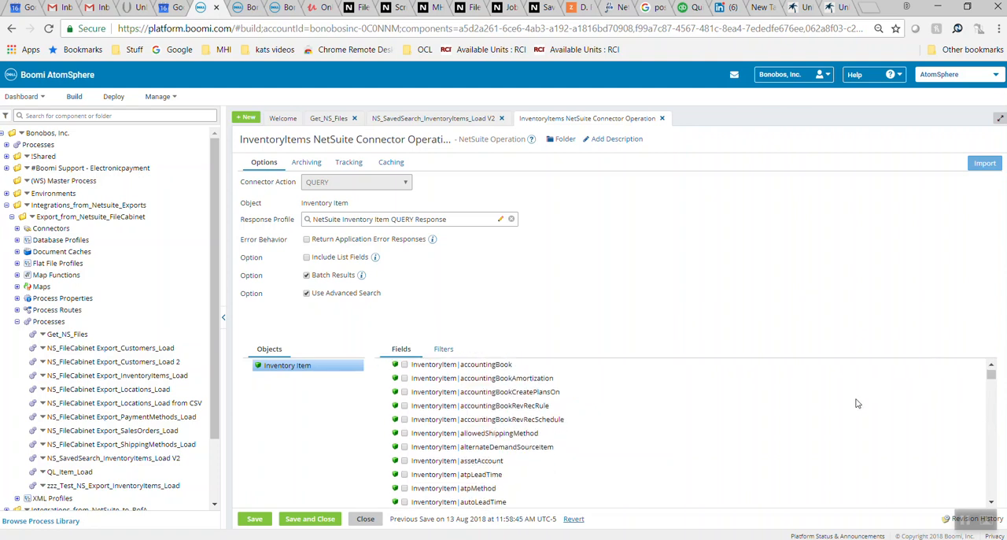
scroll(858, 402, down, 5)
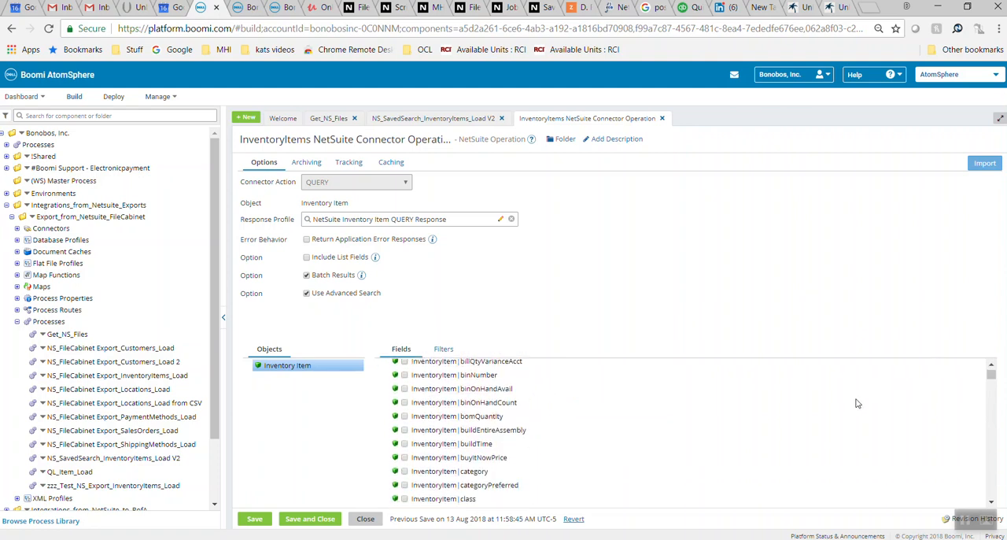
scroll(858, 403, down, 5)
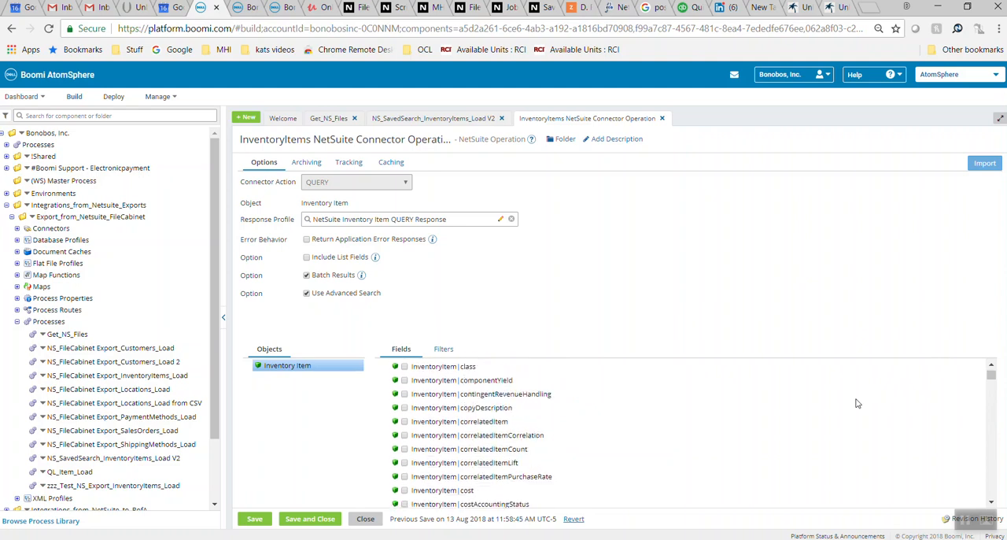
scroll(857, 403, down, 3)
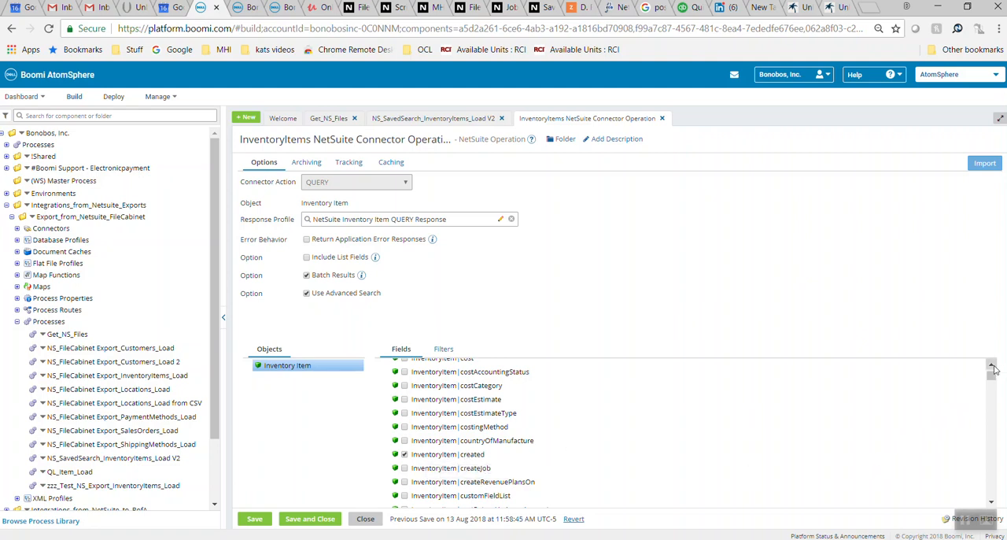
scroll(990, 366, up, 10)
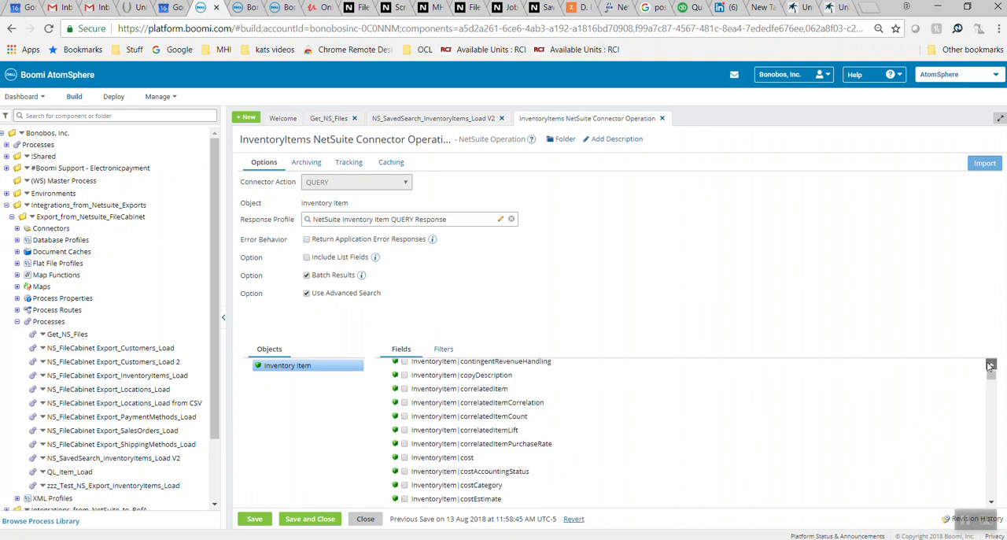
scroll(990, 366, up, 2)
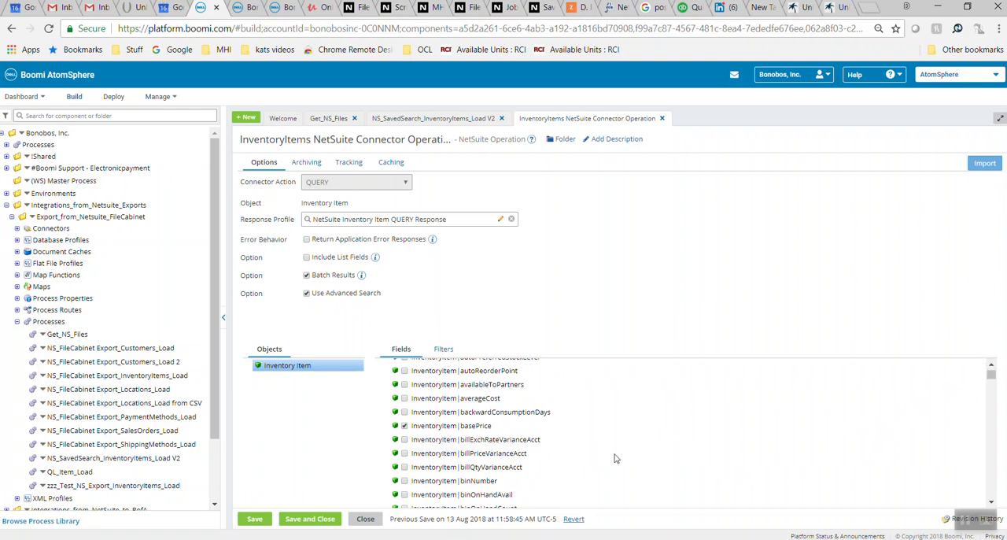
Close the connector operation, then view the Items SS to Items Table DB Map and close it
click(367, 519)
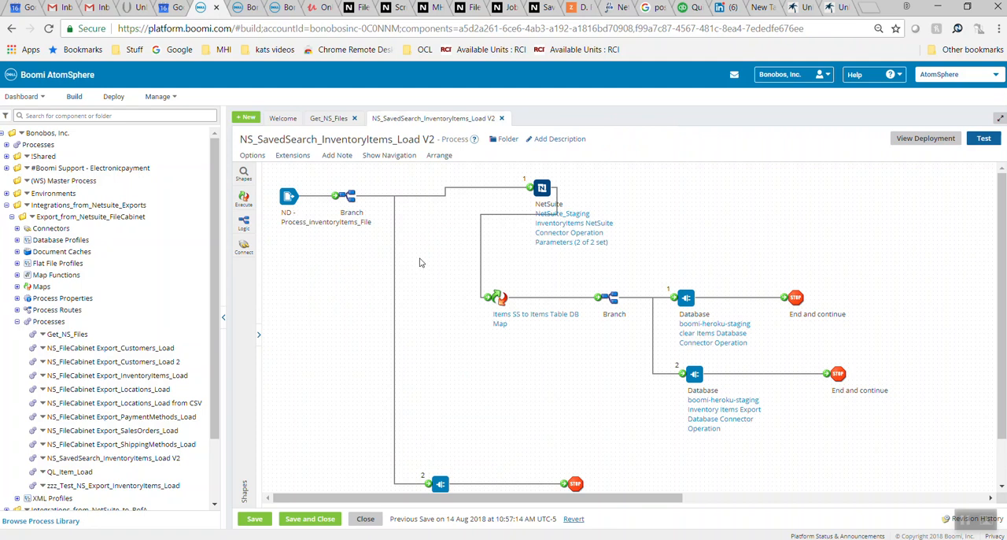
mouse_move(540, 191)
mouse_move(498, 312)
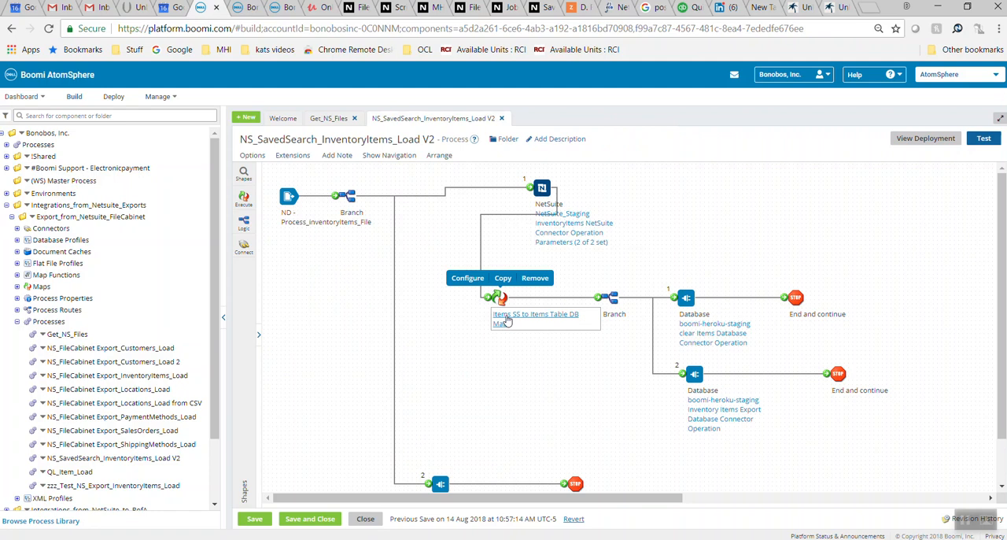
click(500, 321)
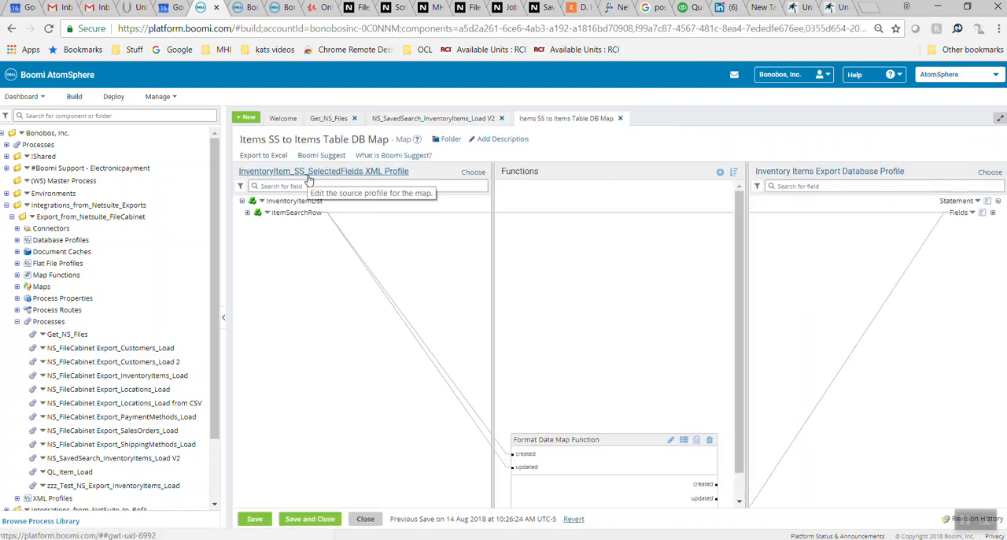
click(366, 519)
Reopen the InventoryItems NetSuite Connector Operation to review its Inventory Item field list, then close it
mouse_move(543, 250)
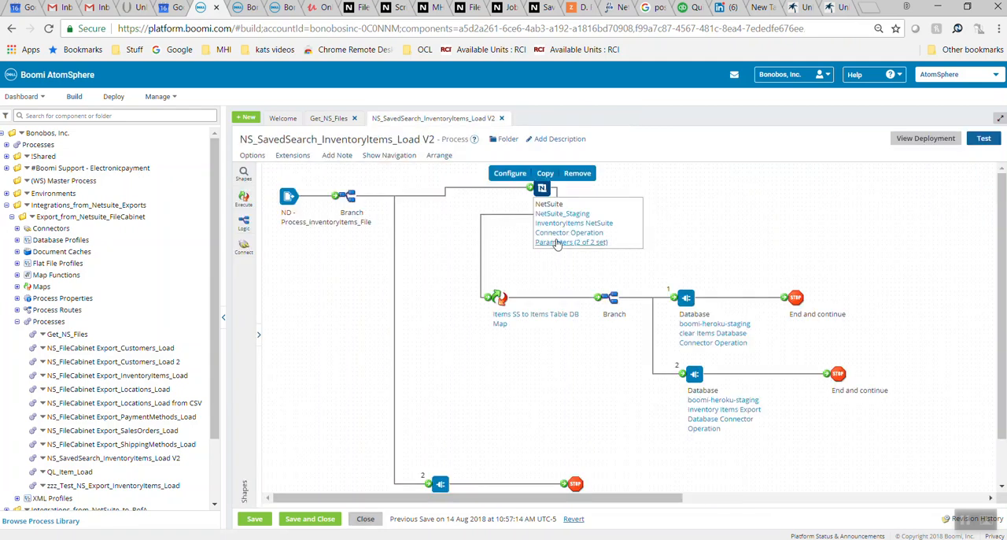
click(558, 233)
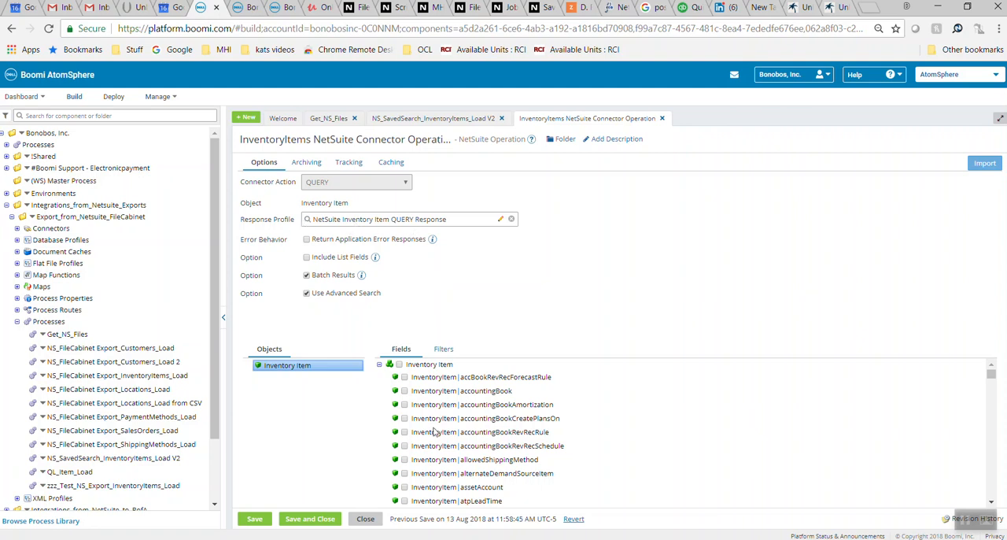
click(365, 520)
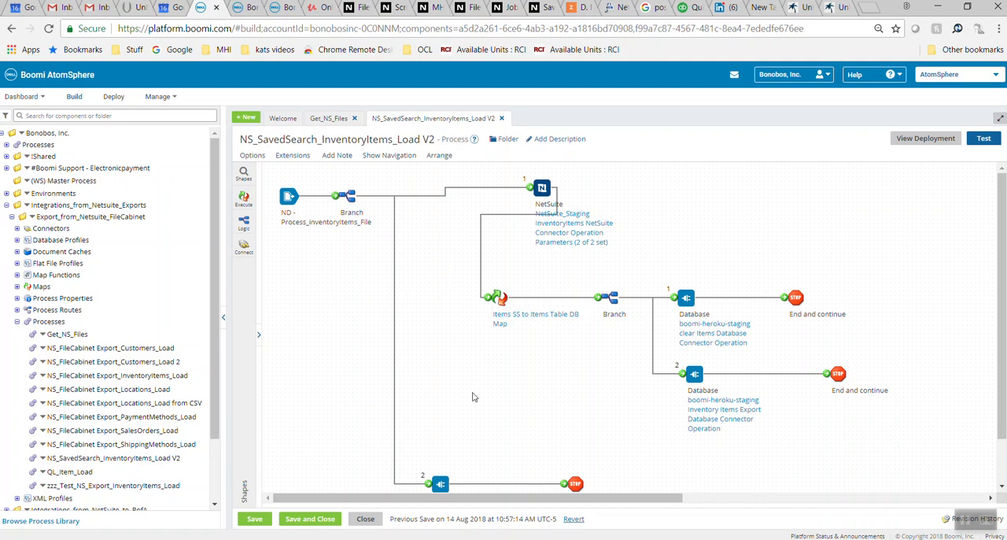
Expand the source and destination fields in the Items SS to Items Table DB Map, examine their mappings, and close the map
mouse_move(498, 313)
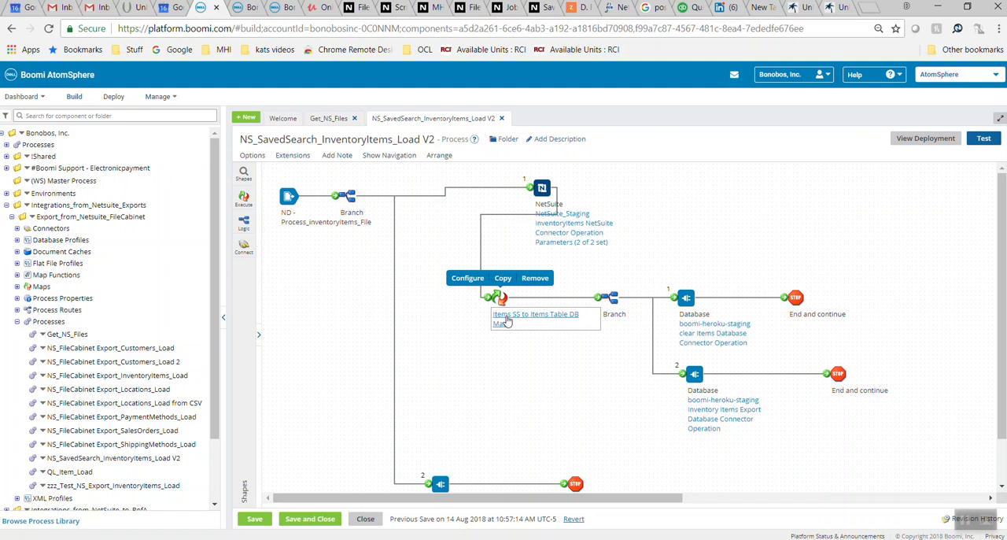
click(508, 320)
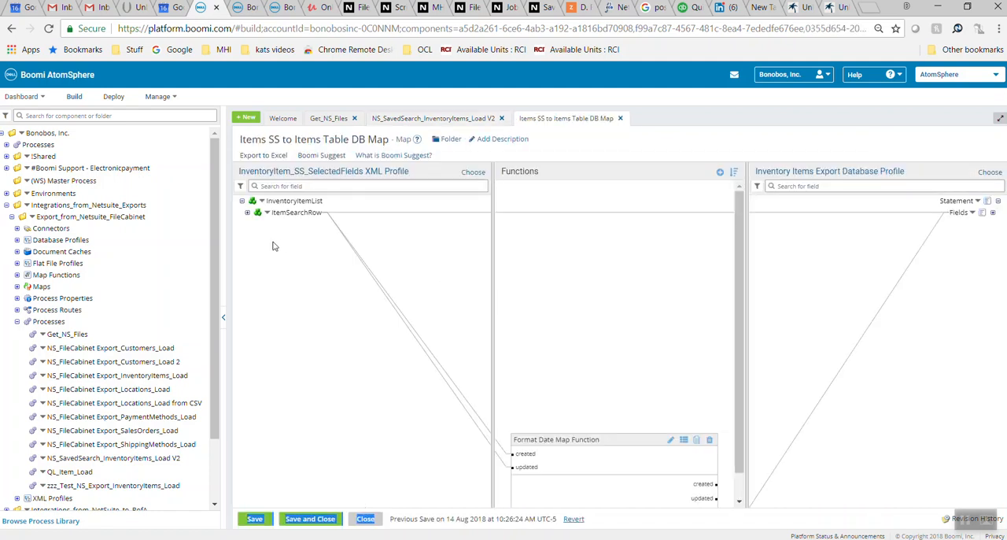
click(247, 212)
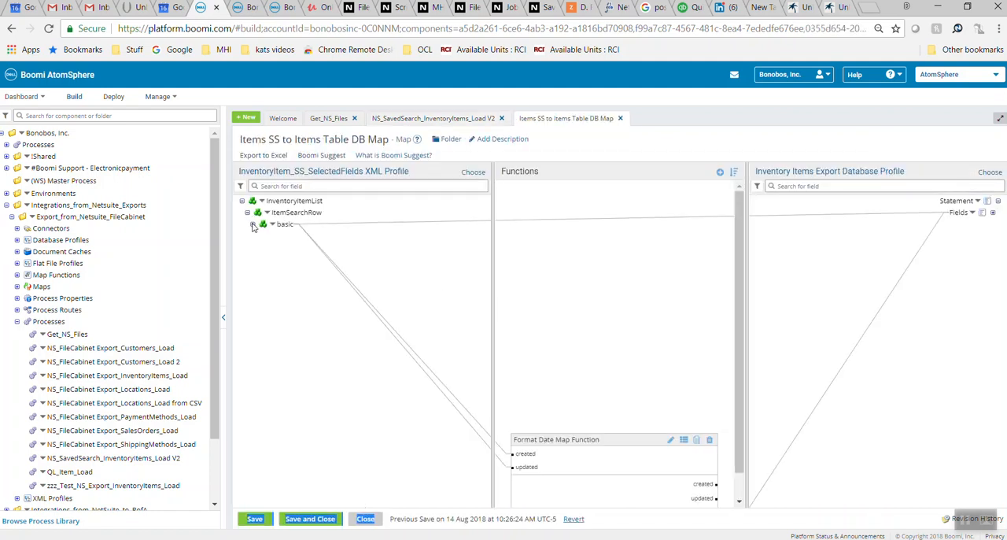
click(253, 224)
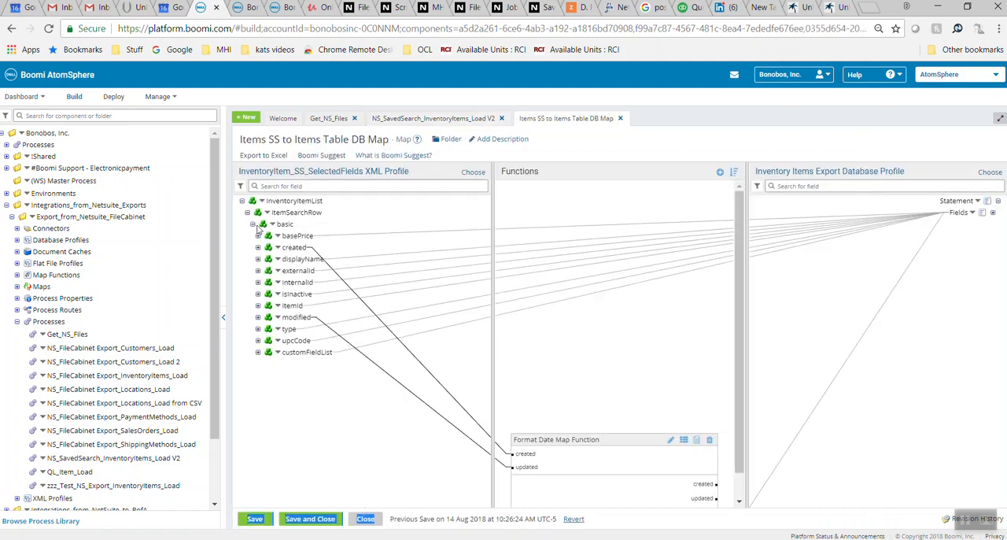
click(993, 212)
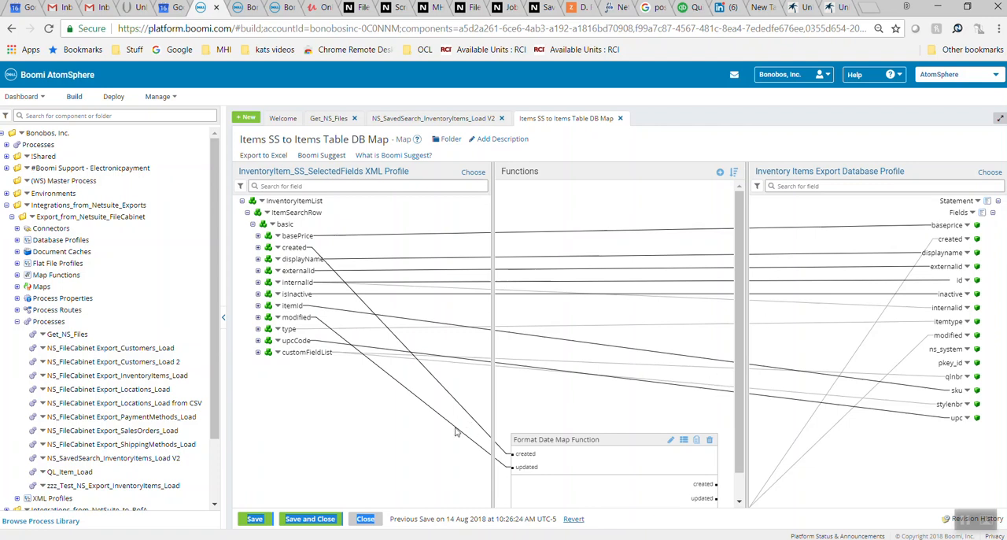
click(364, 520)
Review the process's database shapes for clearing the items table, loading the inventory items export, and updating the items export
mouse_move(525, 324)
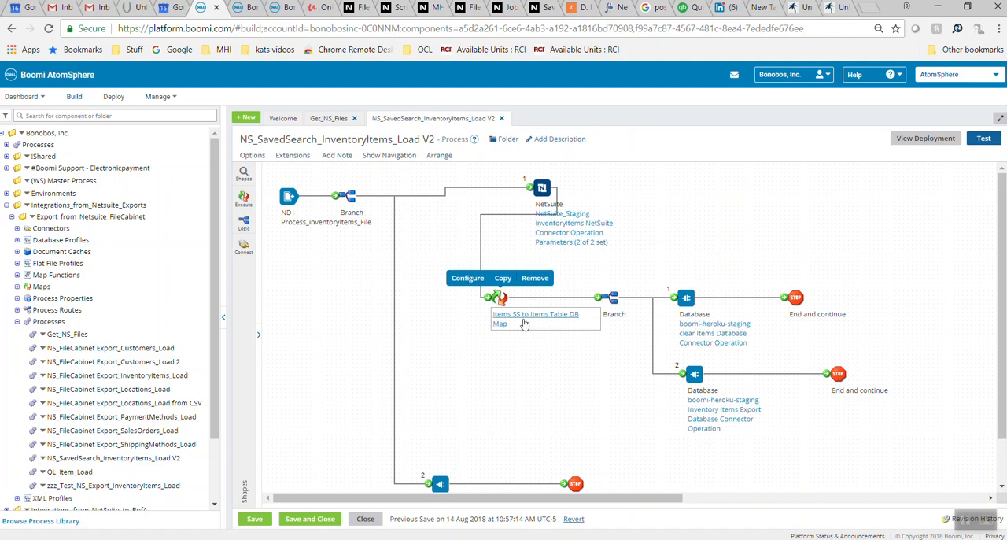
mouse_move(683, 336)
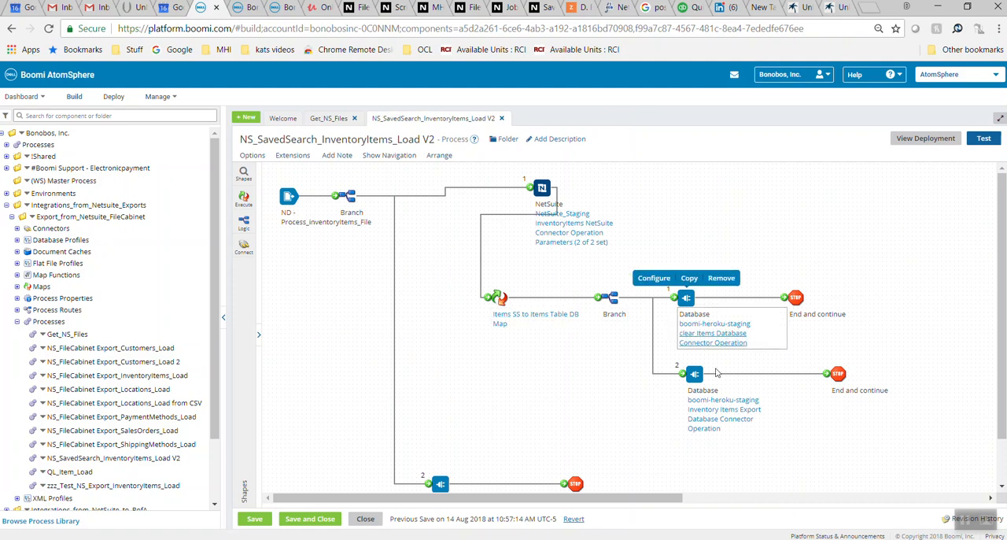
mouse_move(706, 418)
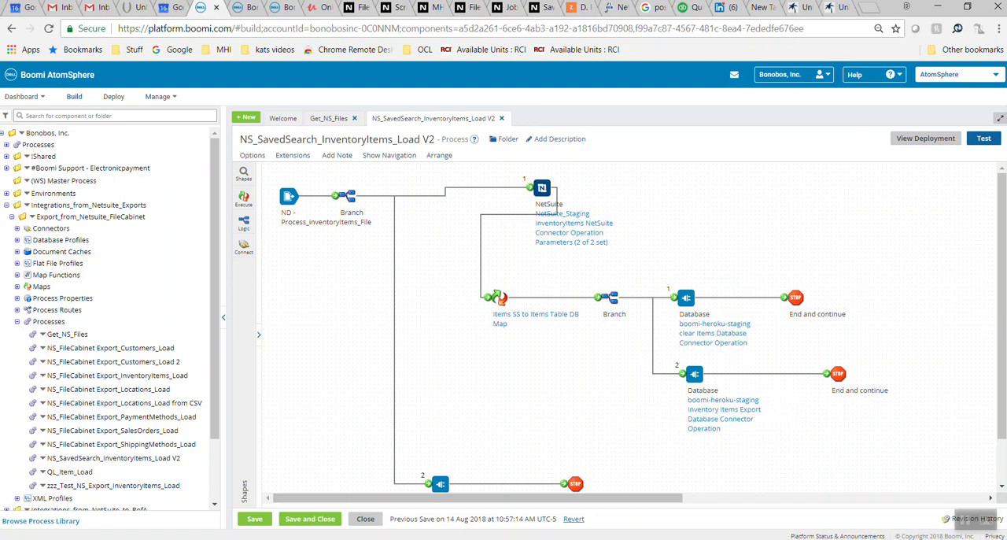
scroll(1000, 326, down, 1)
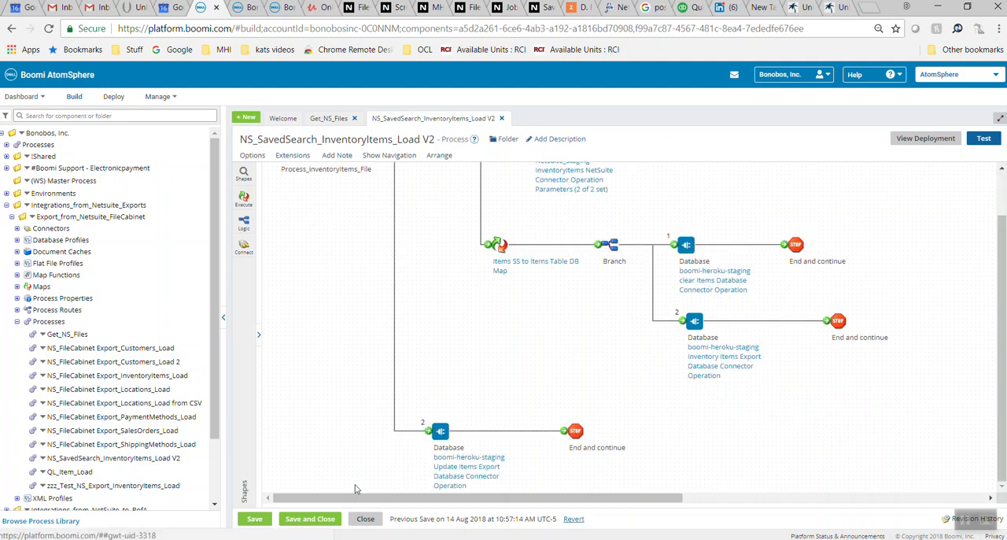
mouse_move(437, 489)
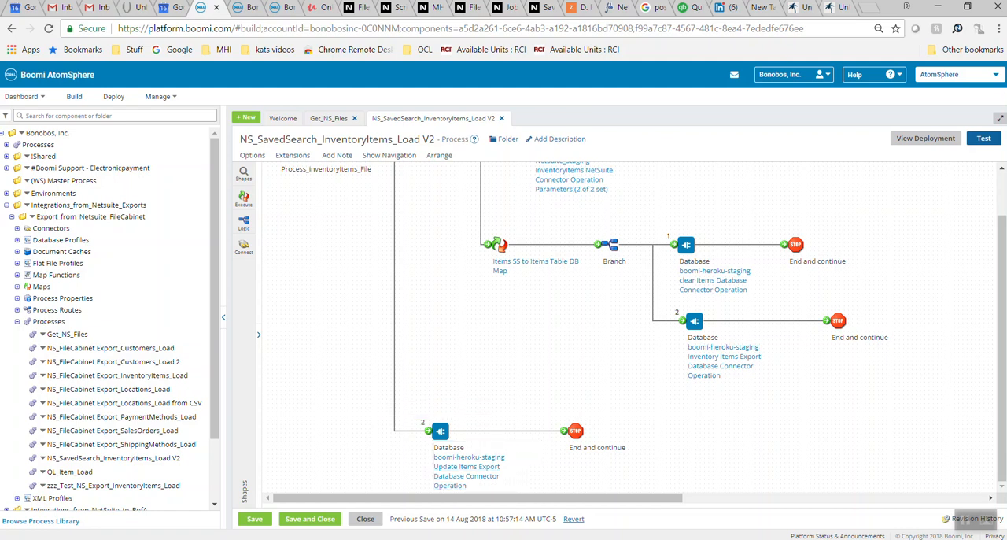
Switch to the SavedSearches.pptx presentation in PowerPoint and go through the direct export slides up to the "NetSuite Saved CSV Imports" slide
key(alt+Tab)
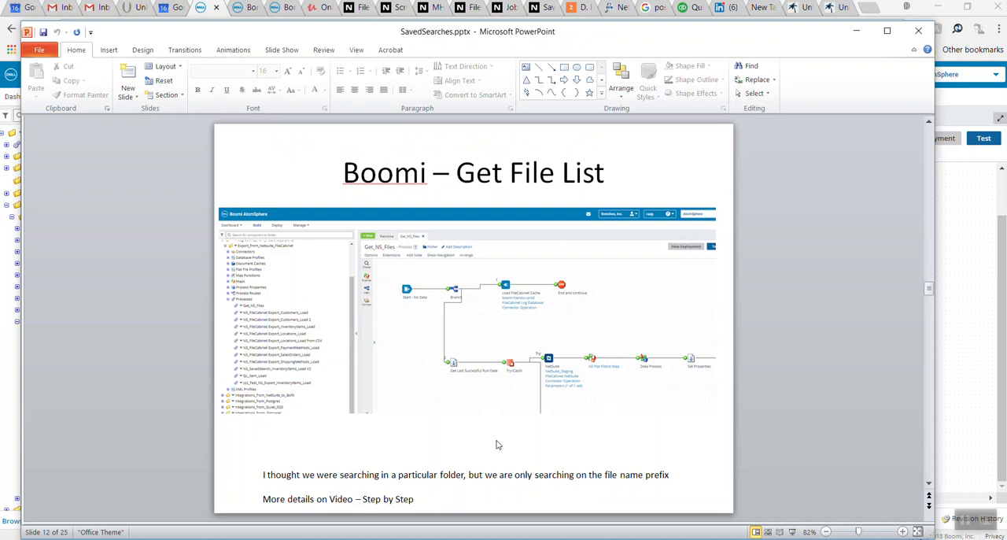
scroll(496, 445, down, 1)
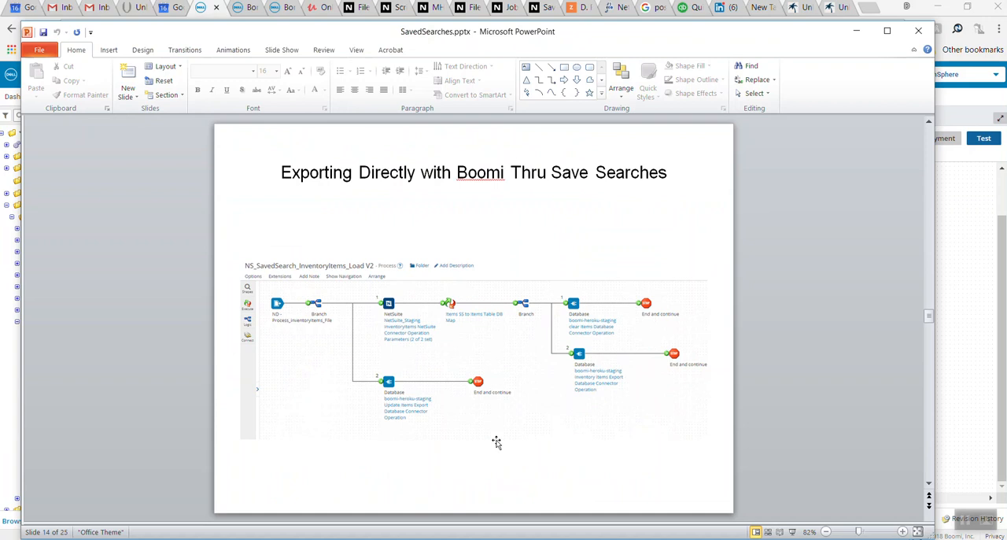
scroll(497, 442, down, 1)
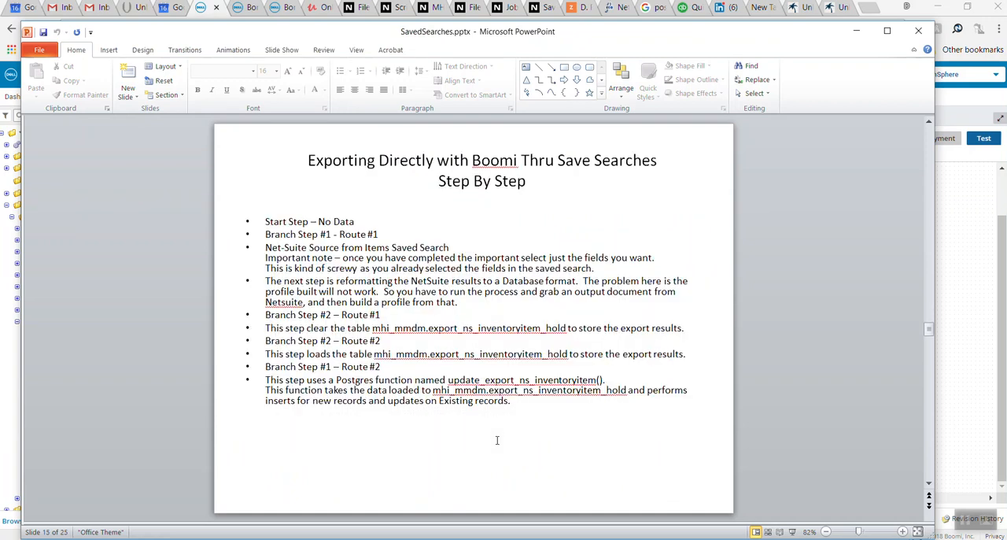
scroll(496, 441, down, 1)
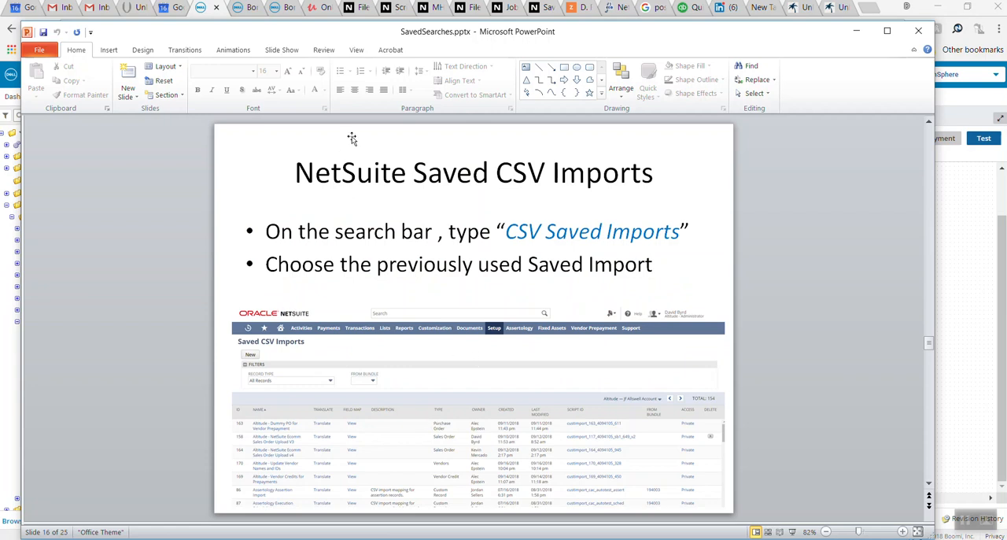
Switch to NetSuite, find the Saved CSV Imports page, and open the "Altitude - NetSuite Ecomm Sales Order Upload v4" import
click(355, 9)
click(425, 78)
text(csv sa)
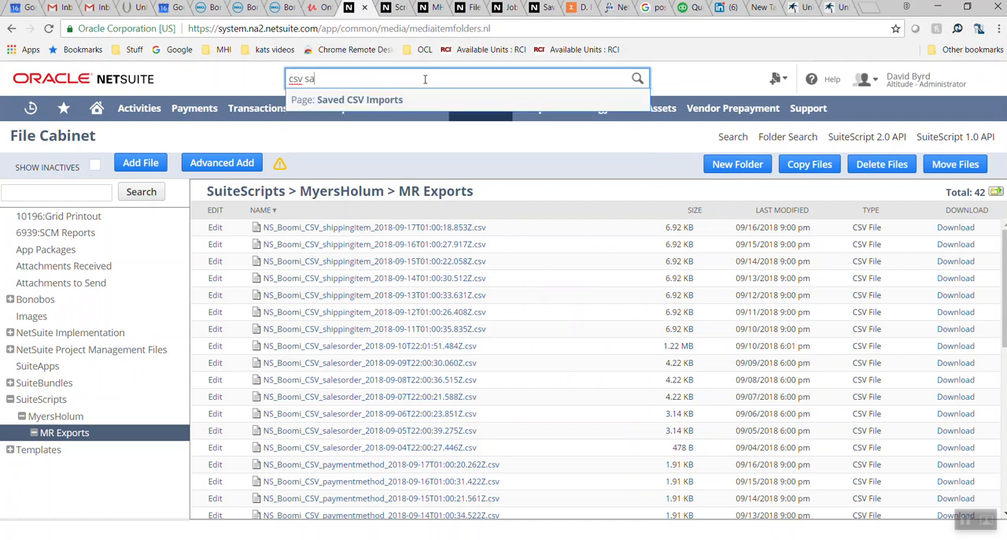
click(364, 102)
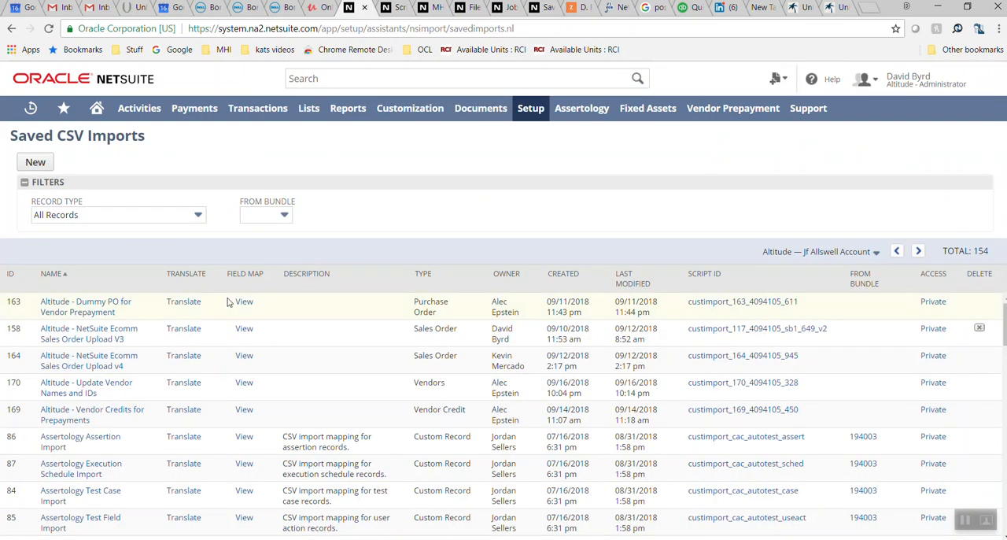
click(110, 367)
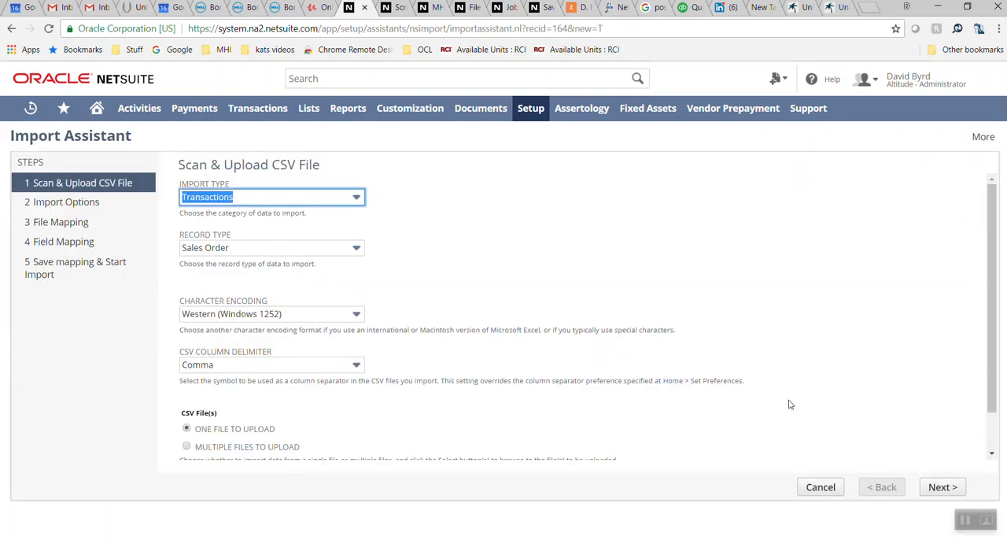
drag(994, 291, 993, 360)
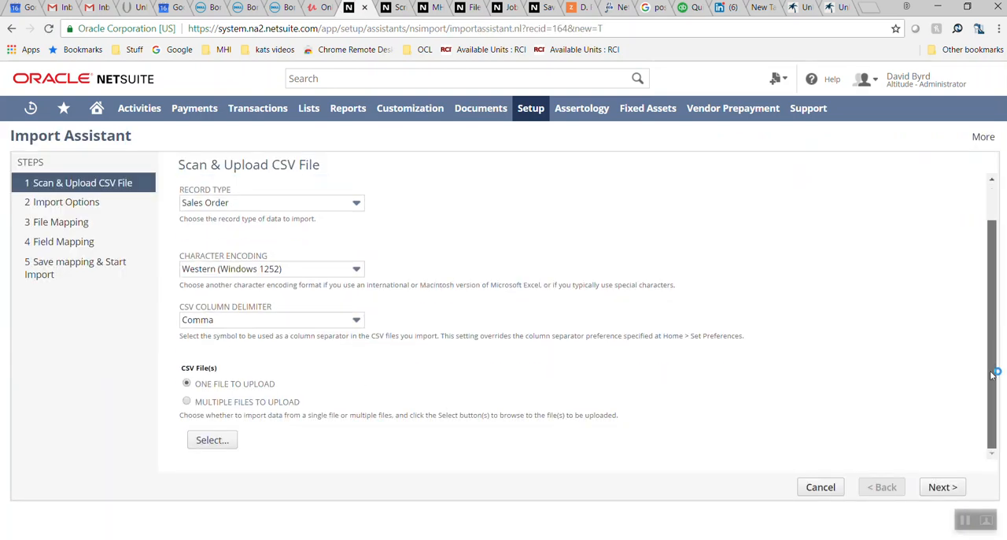
click(214, 440)
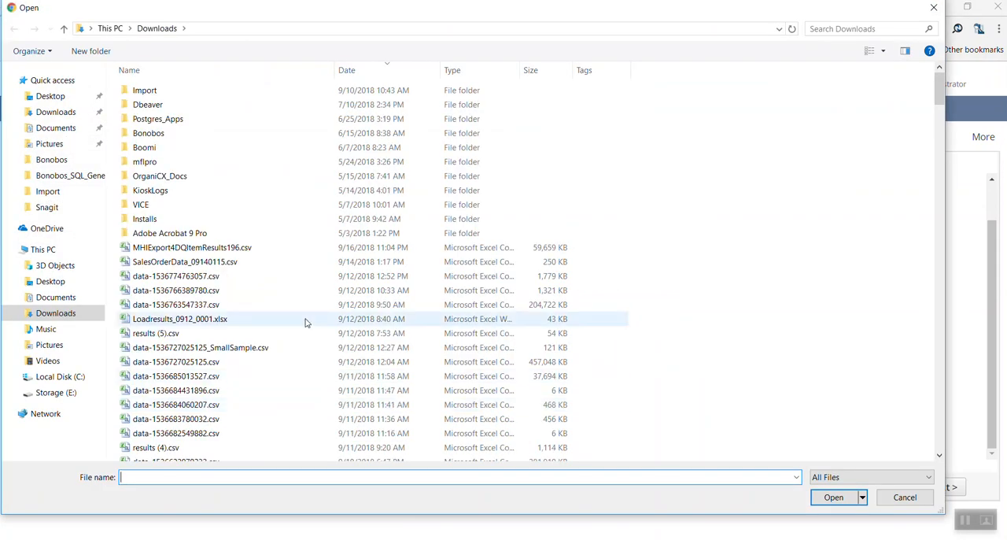
double_click(233, 347)
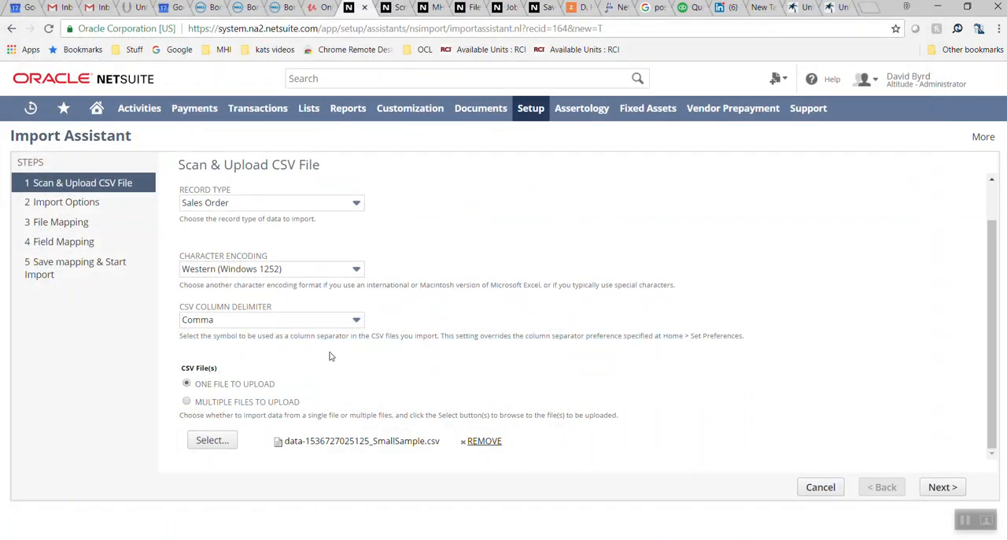
click(953, 488)
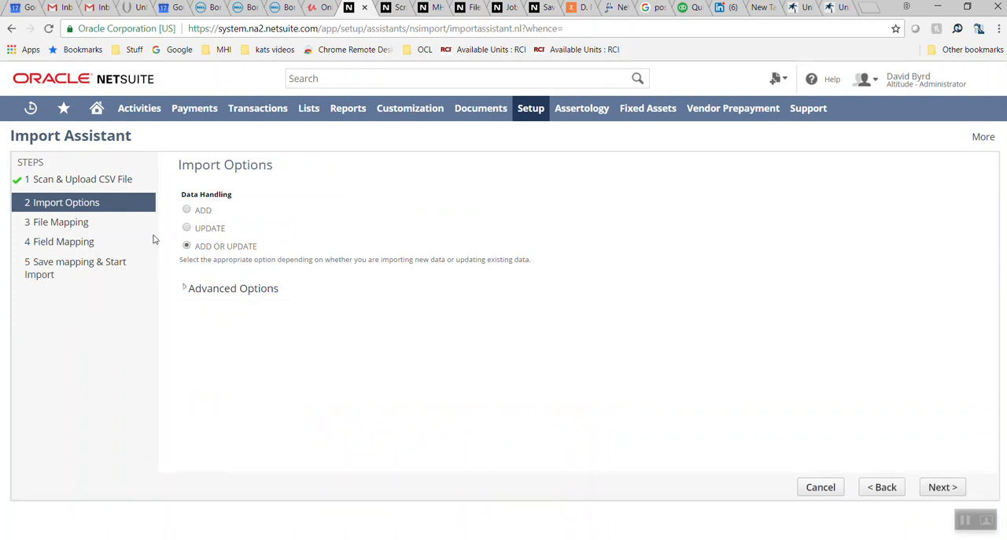
Review the import's advanced options and the available queue numbers, then continue to the field mapping
click(186, 289)
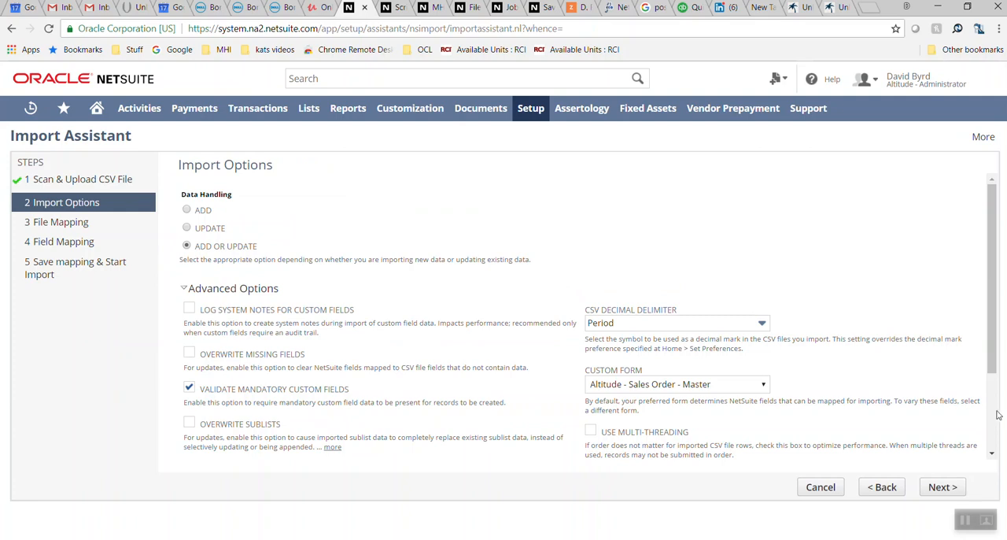
scroll(997, 415, down, 2)
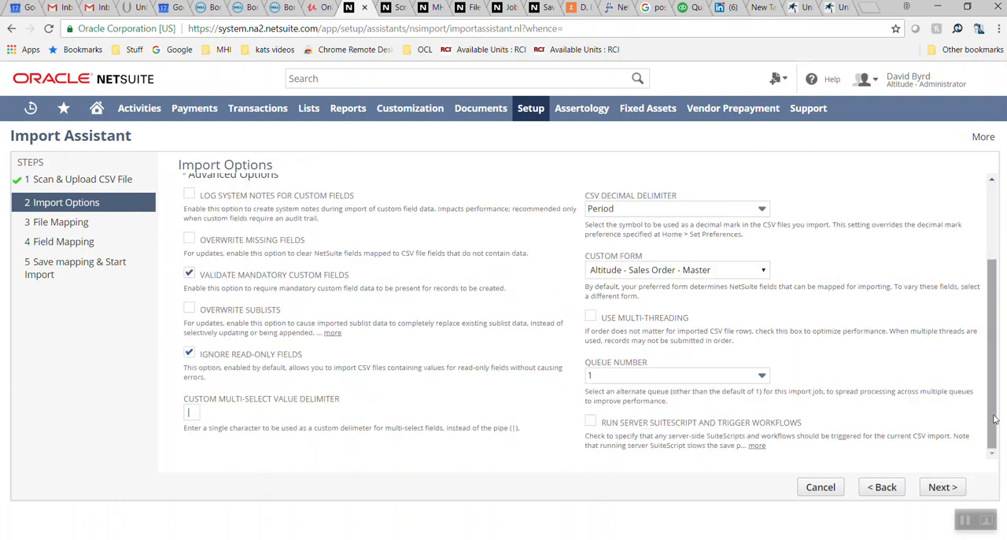
click(755, 378)
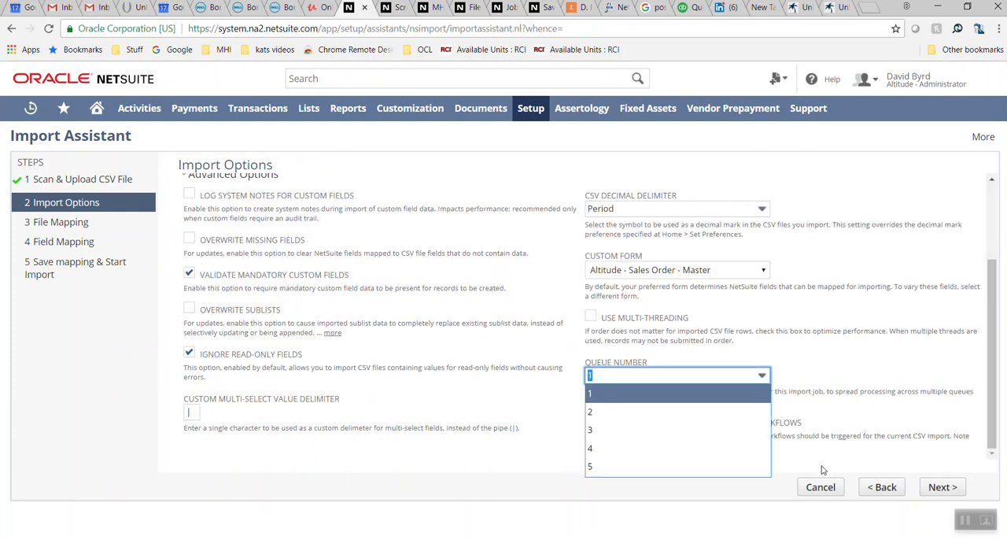
click(940, 488)
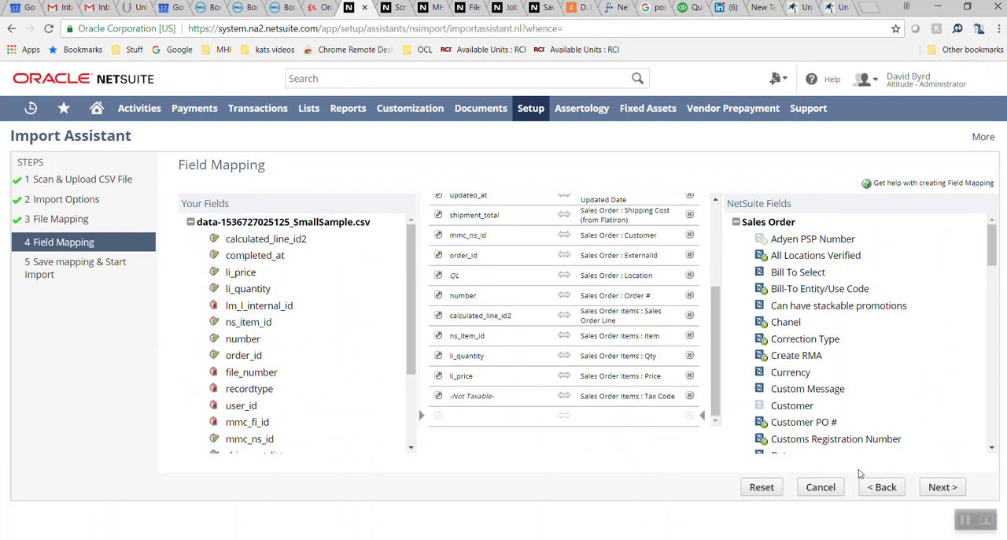
Review the field mappings, keep eCommerce as the Sales Channel default value, and continue to saving the mapping and starting the import
drag(713, 364, 715, 282)
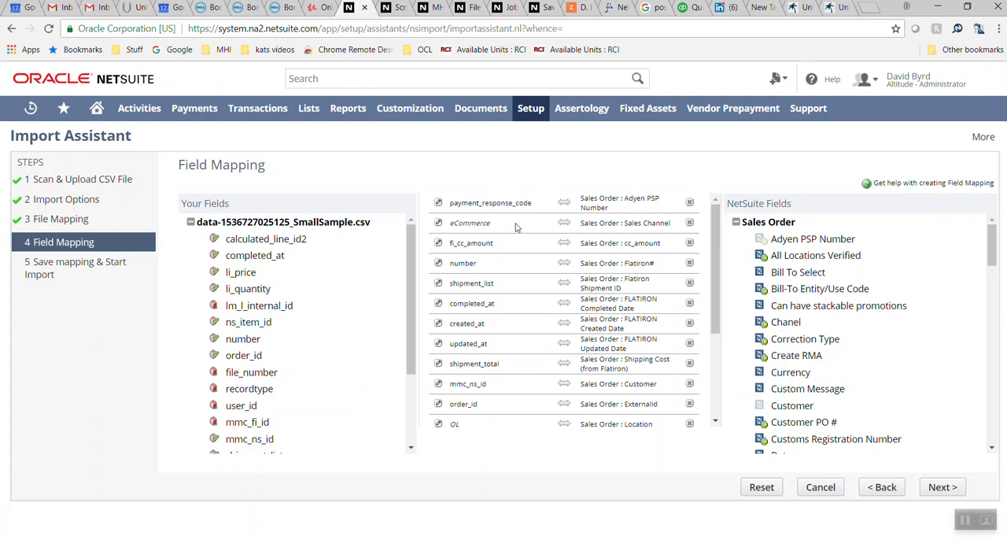
click(439, 225)
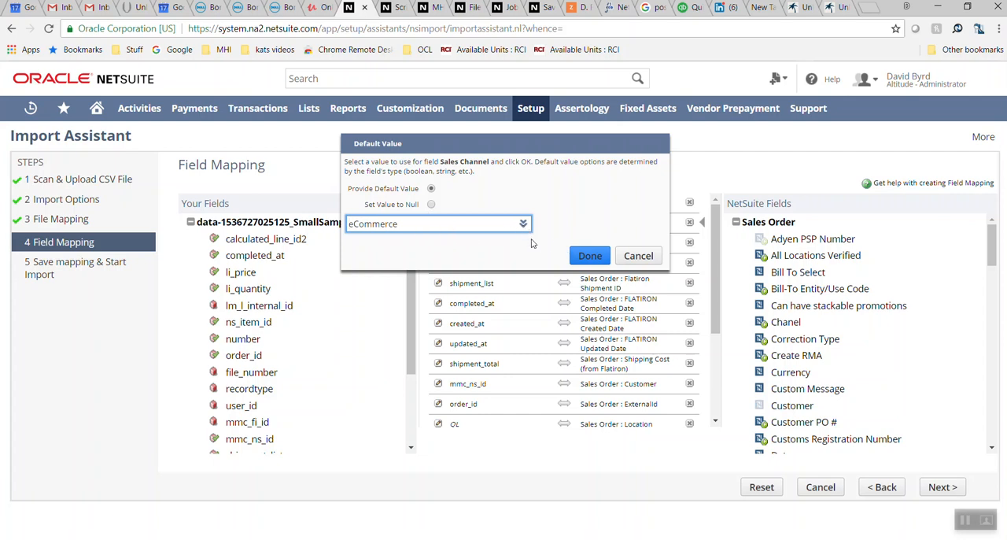
click(589, 256)
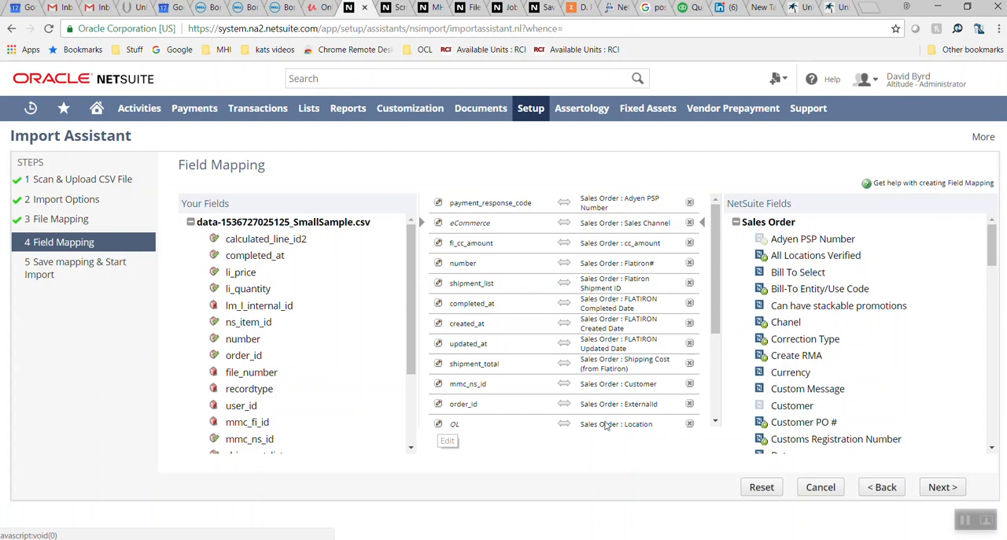
click(938, 488)
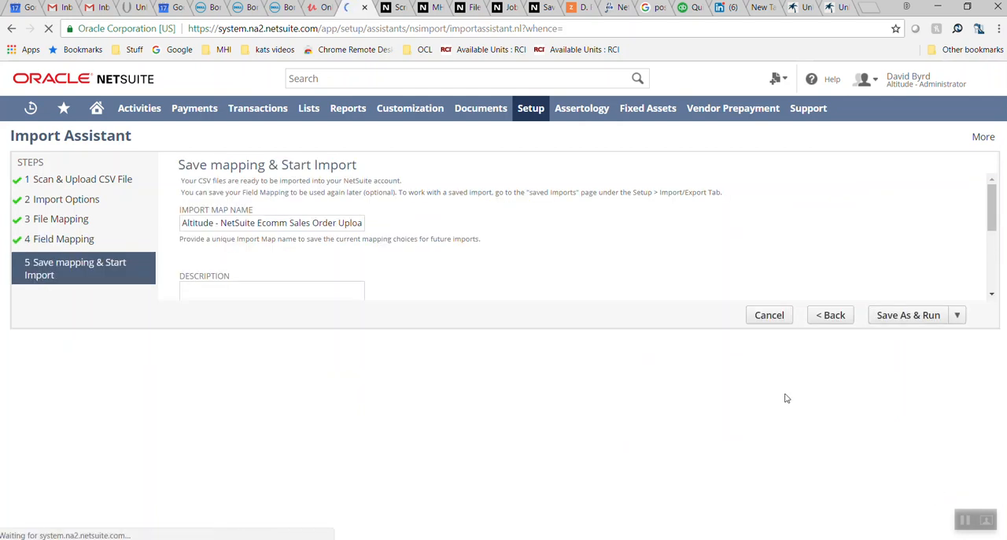
Clear the ID of the Altitude - NetSuite Ecomm Sales Order Upload v4 import map before saving it
click(270, 407)
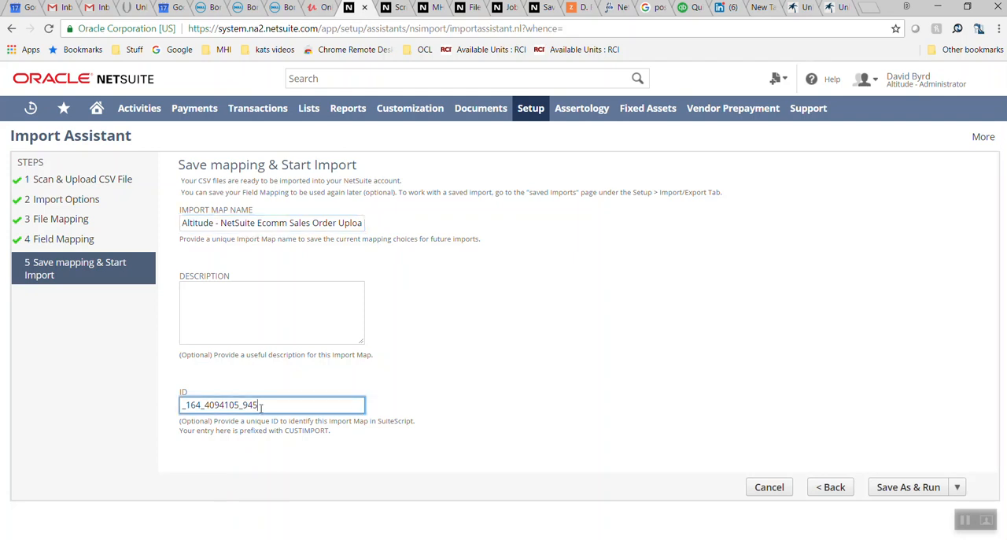
key(ctrl+a)
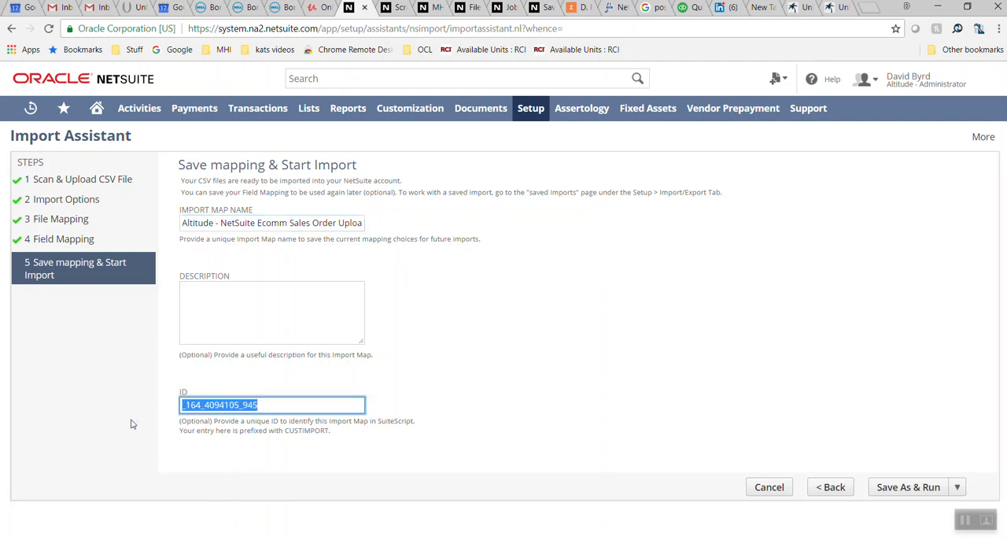
key(BackSpace)
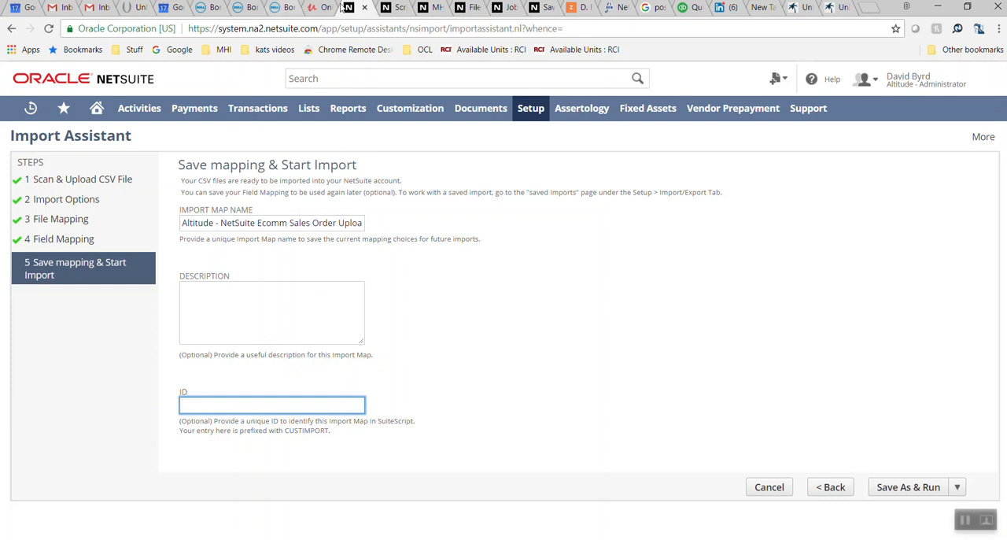
Leave the Import Assistant without running the import and open the Job Status page to examine the CSV responses of past imports
click(13, 29)
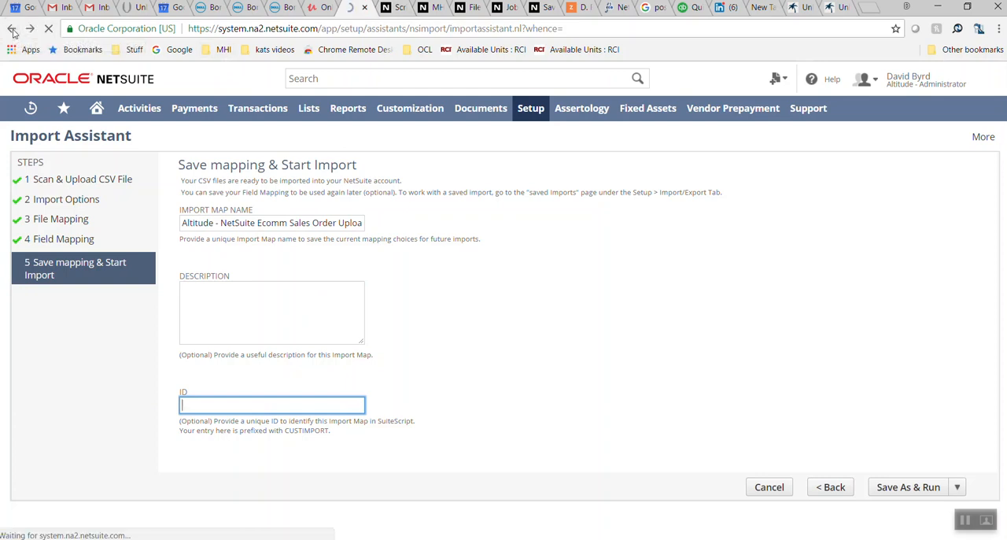
click(13, 29)
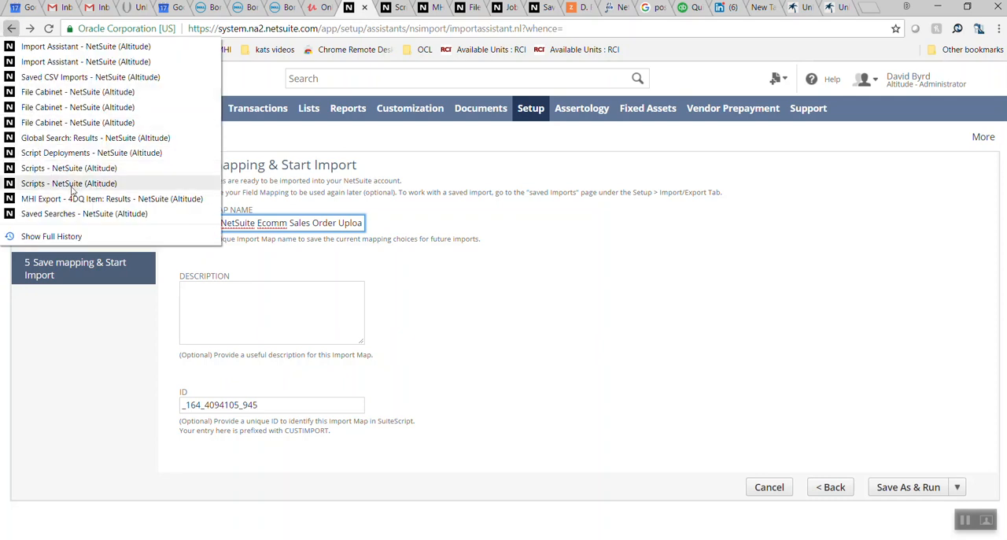
click(95, 371)
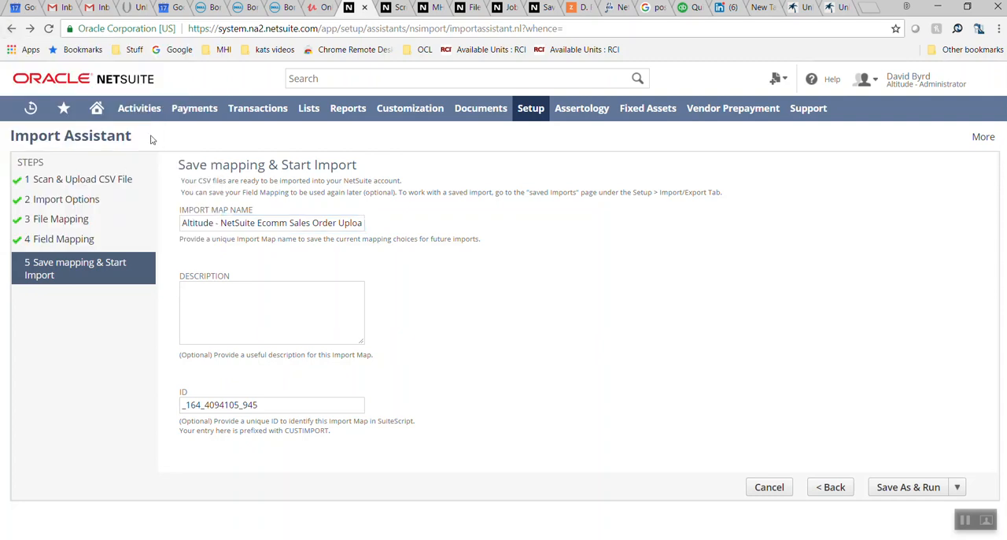
click(391, 7)
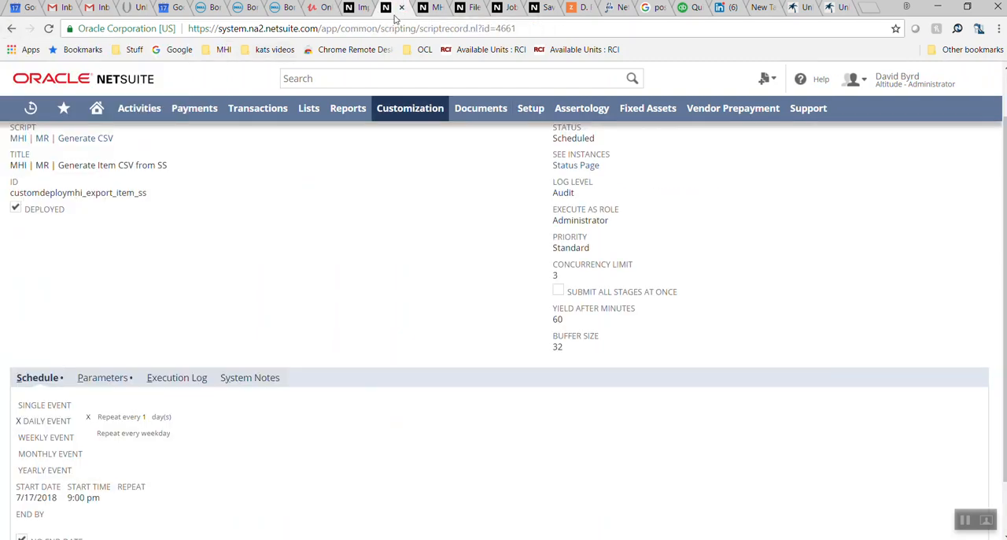
click(501, 8)
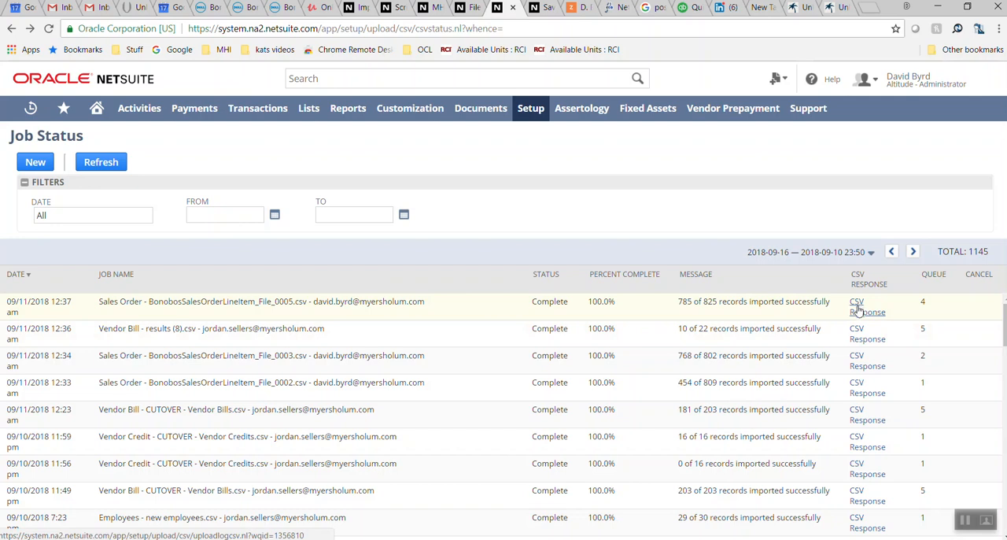
Switch to the SavedSearches.pptx presentation in PowerPoint and review the remaining NetSuite Saved CSV Imports slides up to the DataGrip import slide
key(alt+Tab)
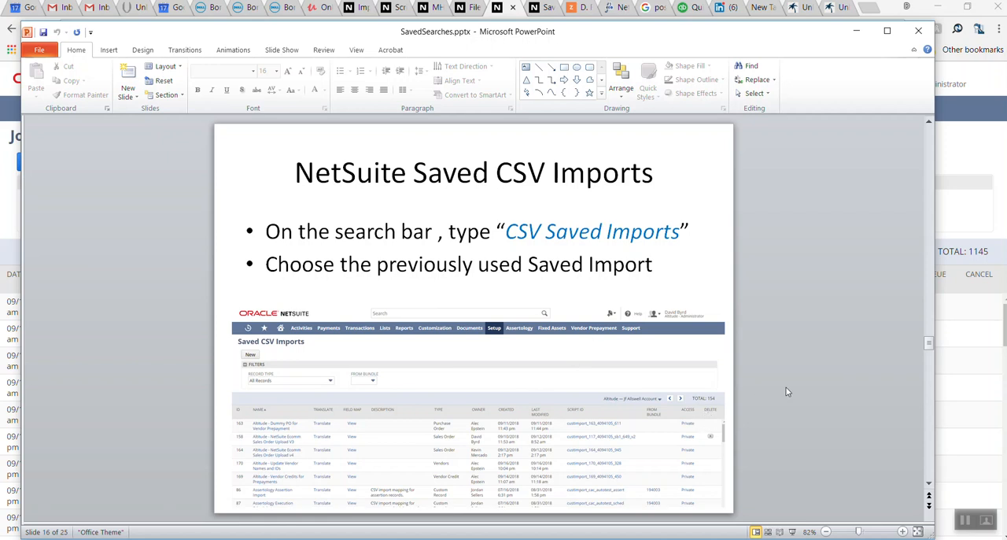
scroll(787, 391, down, 1)
scroll(786, 391, down, 3)
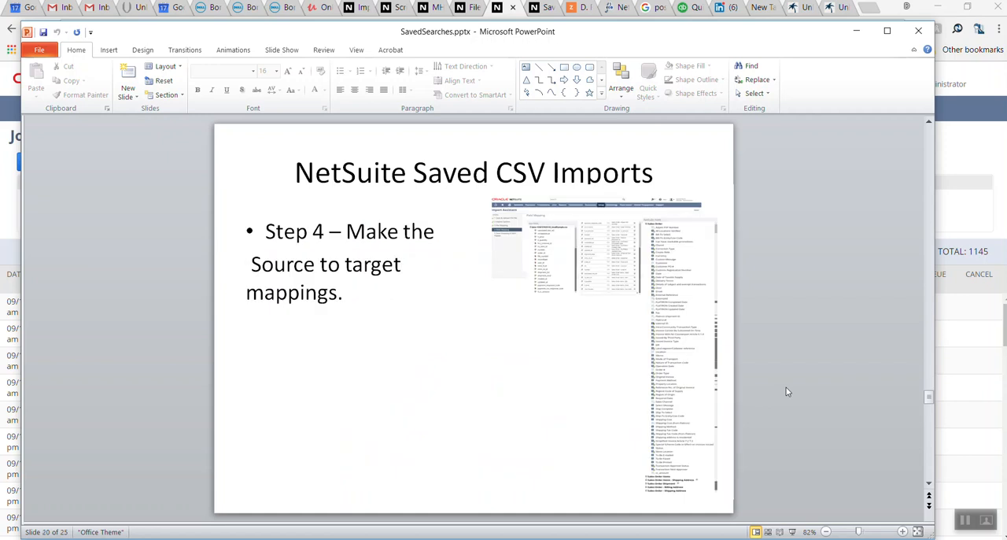
scroll(786, 391, down, 1)
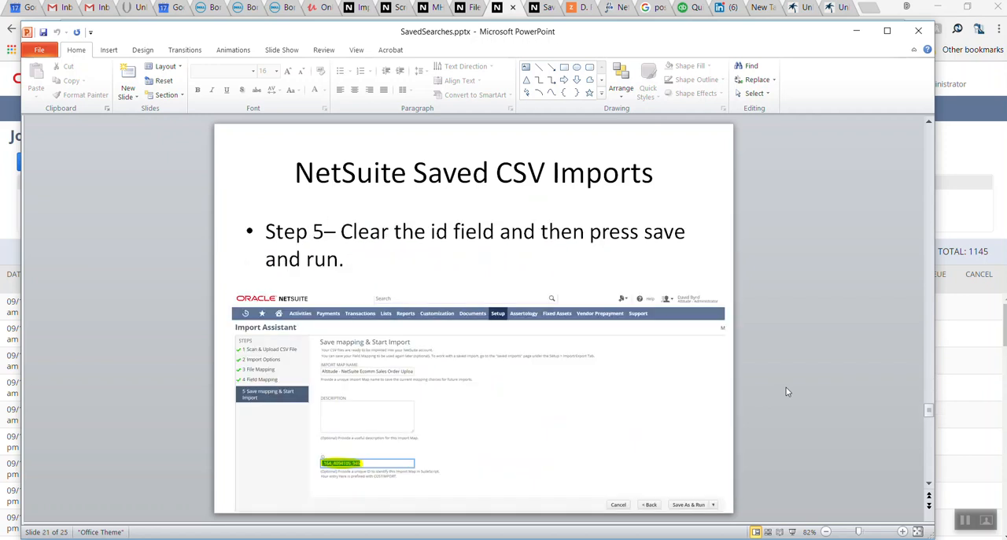
scroll(786, 391, down, 1)
scroll(786, 391, down, 1)
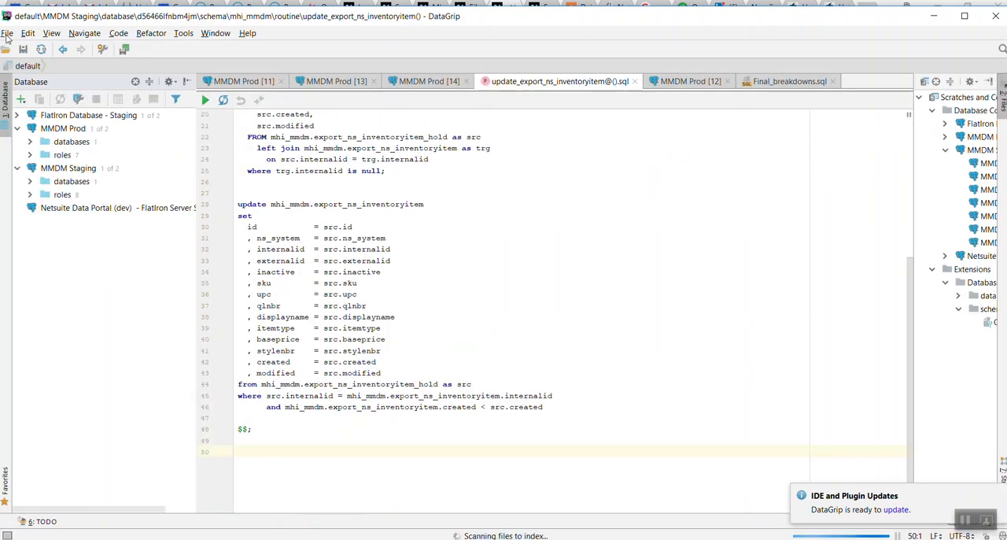
Switch to DataGrip and expand the MMDM Staging data source down to its list of schemas
click(6, 33)
click(77, 488)
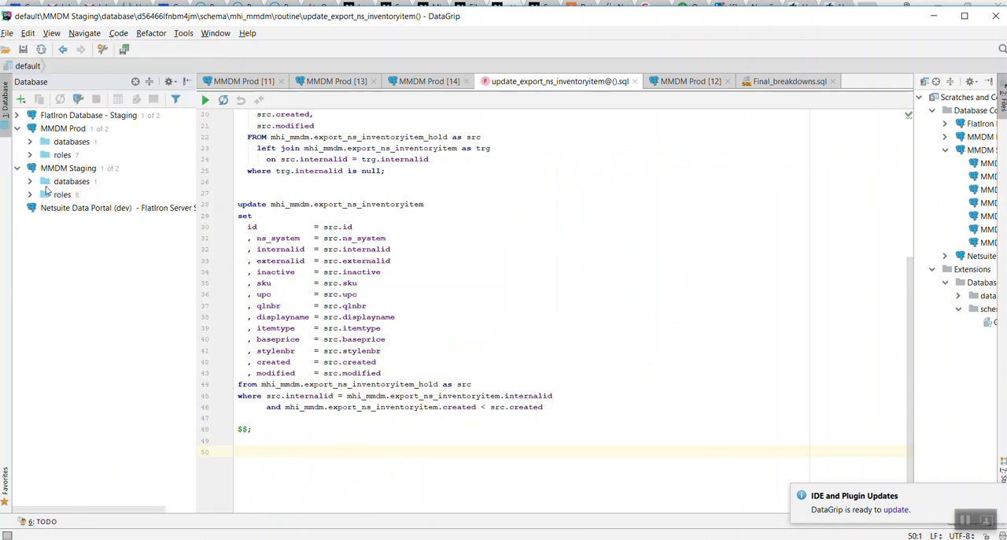
click(28, 186)
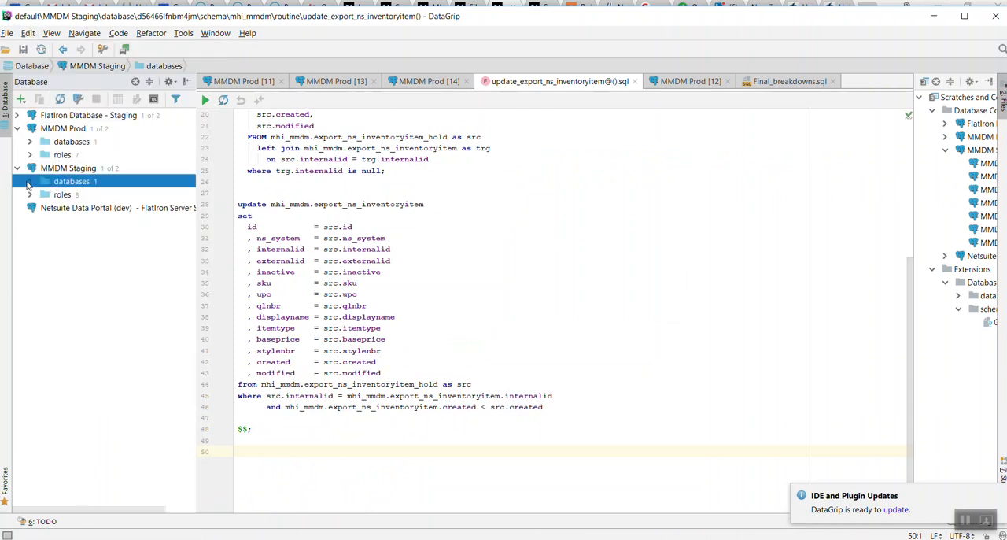
click(30, 182)
click(43, 196)
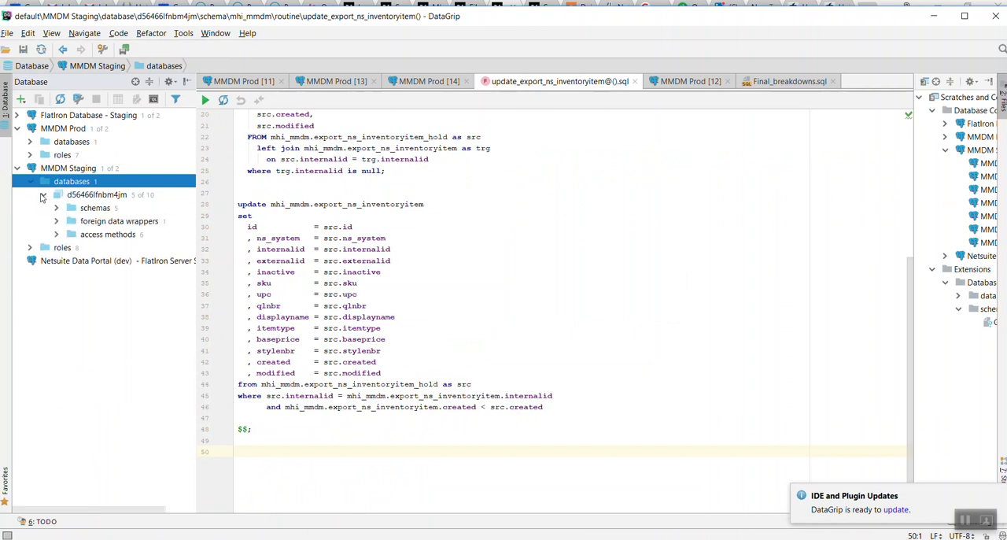
click(55, 208)
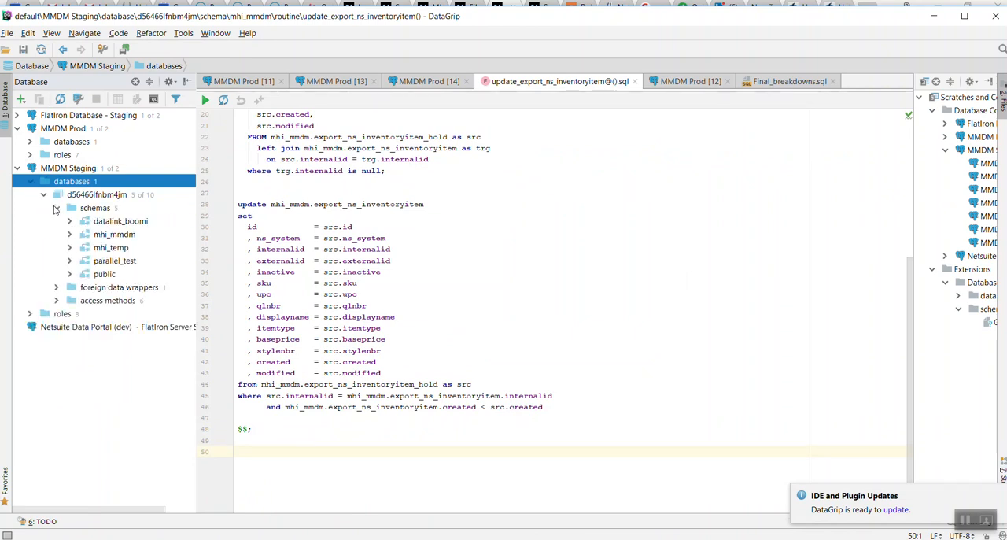
Set up a data import of CustomerAnalysis.csv into the mhi_temp schema with the first row as header, and cancel it
right_click(102, 250)
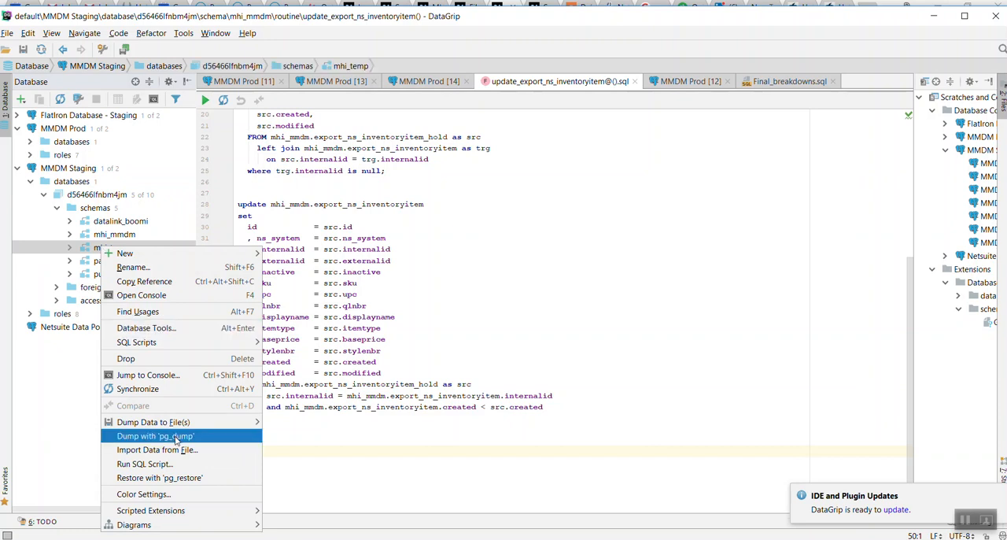
click(162, 449)
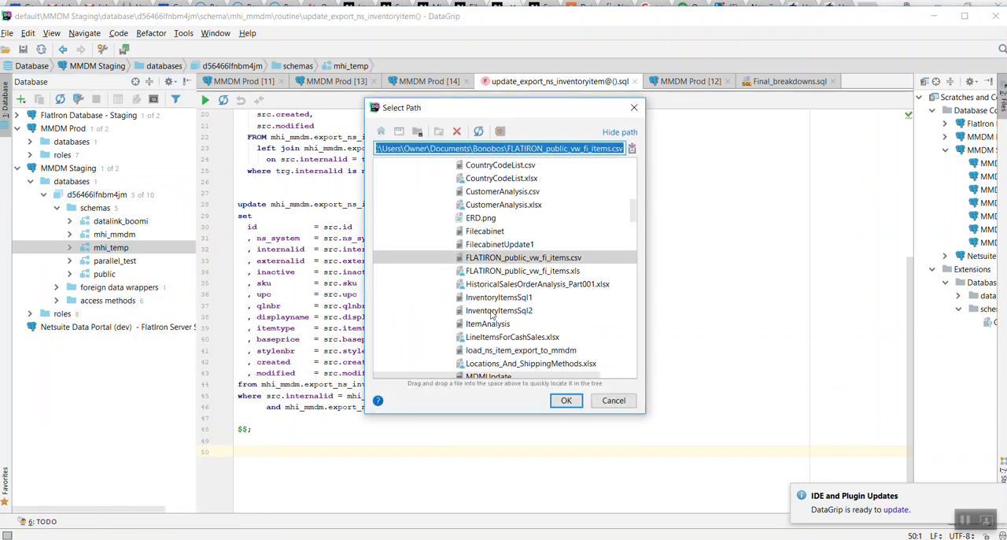
double_click(504, 191)
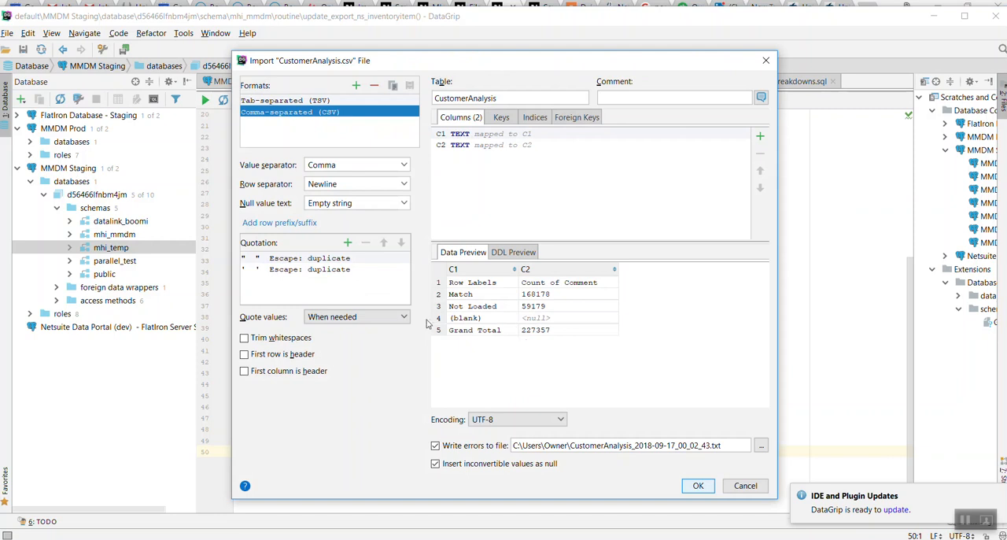
click(260, 355)
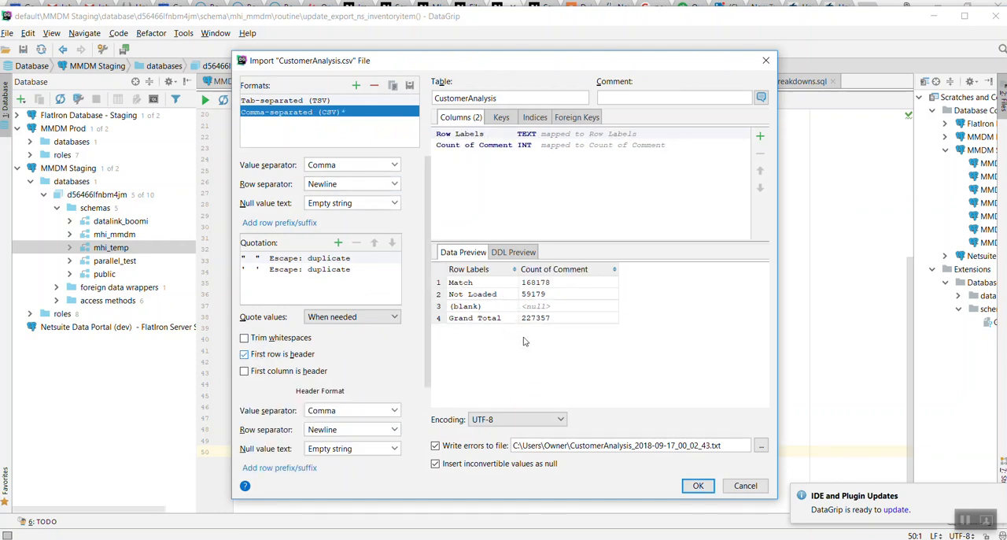
click(746, 486)
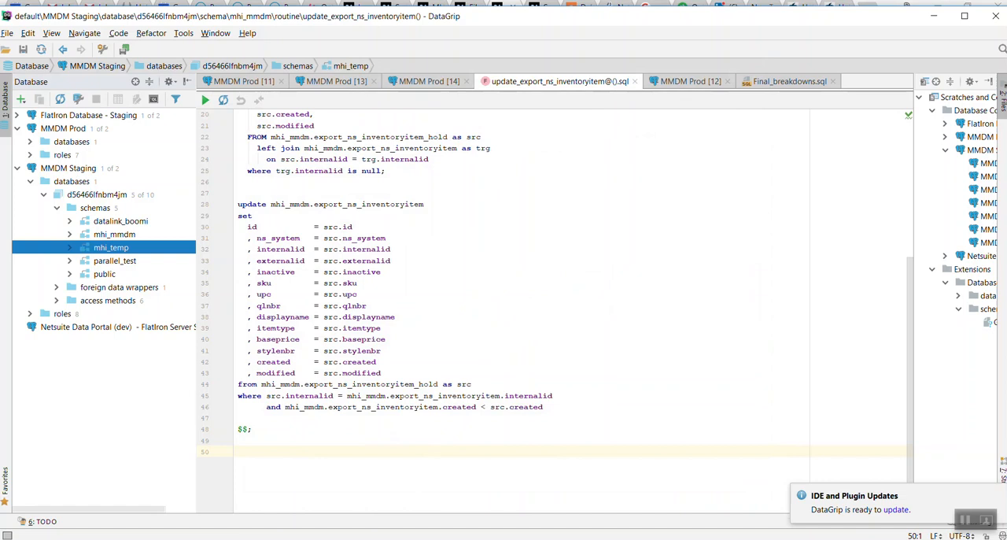
Switch back to PowerPoint and review the slides on DataGrip file imports and Postgres query exports using PGAdmin4
key(alt+Tab)
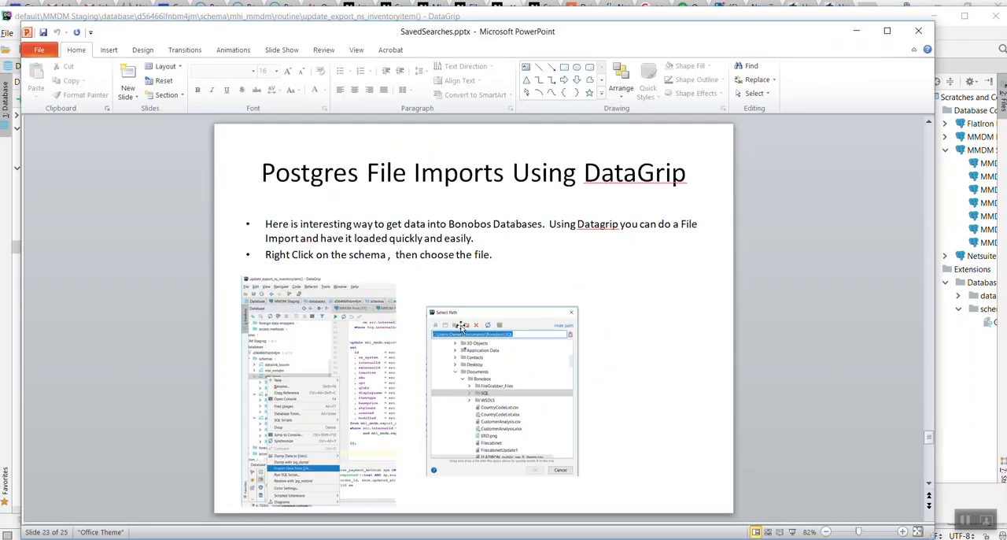
scroll(515, 300, down, 1)
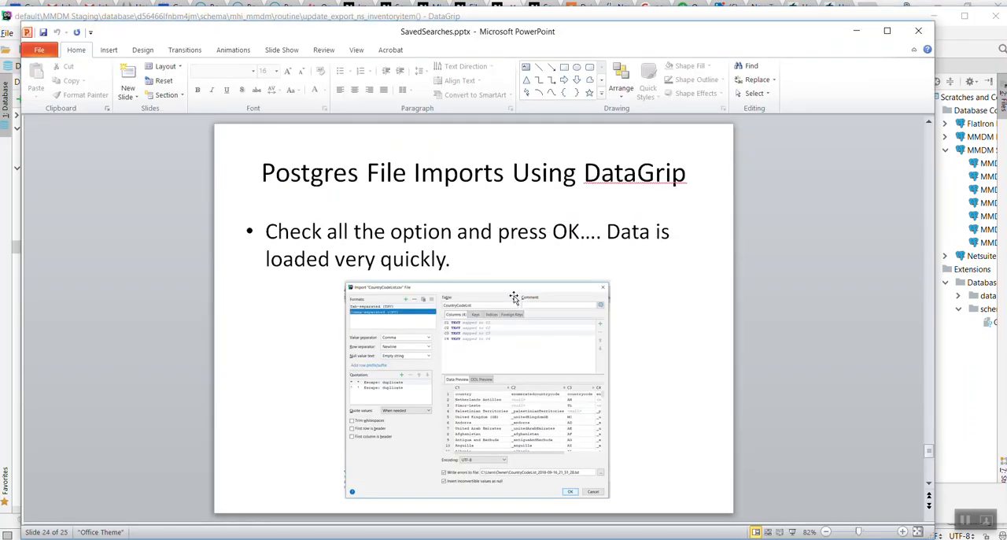
scroll(515, 298, down, 1)
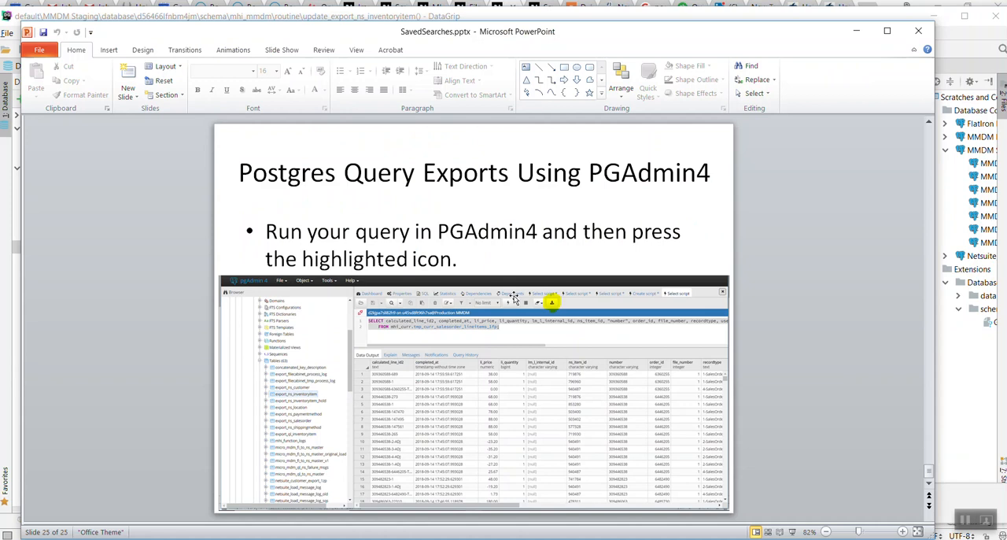
Find and launch pgAdmin 4 from the installed programs and dismiss its version notice
key(super)
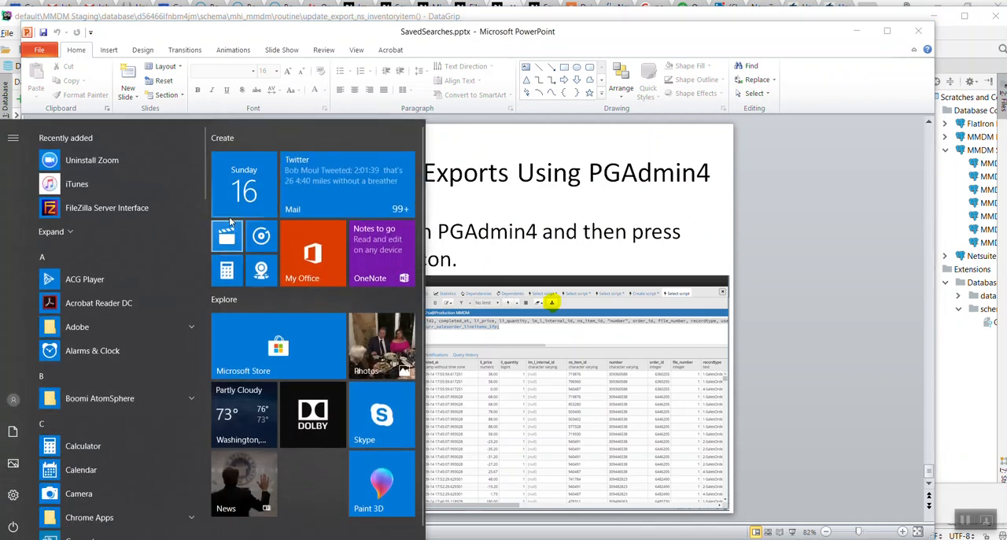
scroll(206, 225, down, 5)
drag(208, 236, 206, 387)
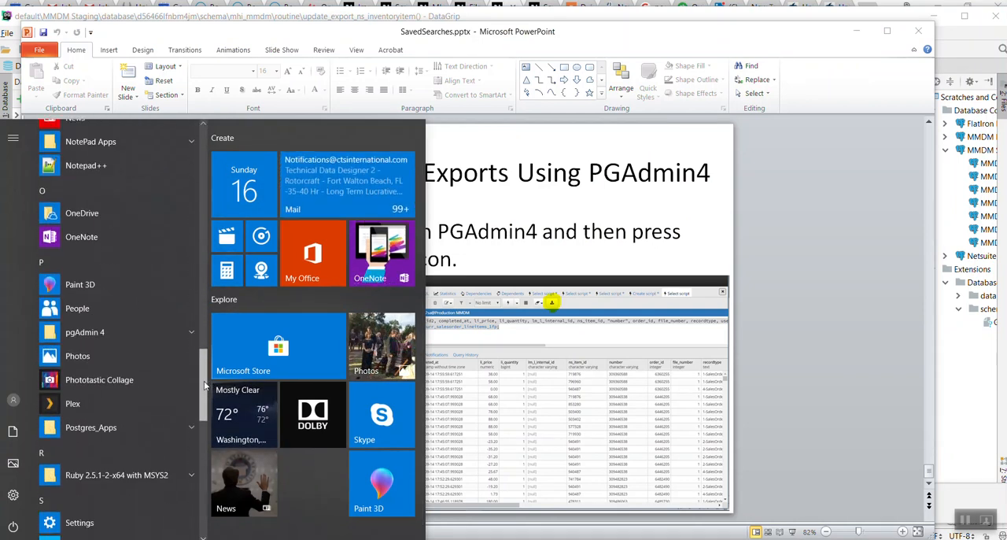
click(95, 338)
click(115, 369)
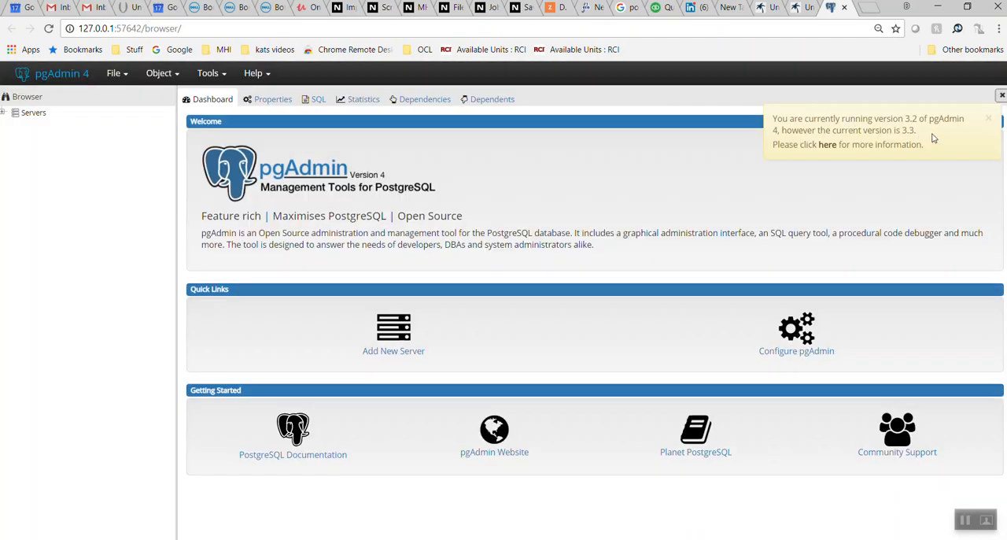
click(988, 120)
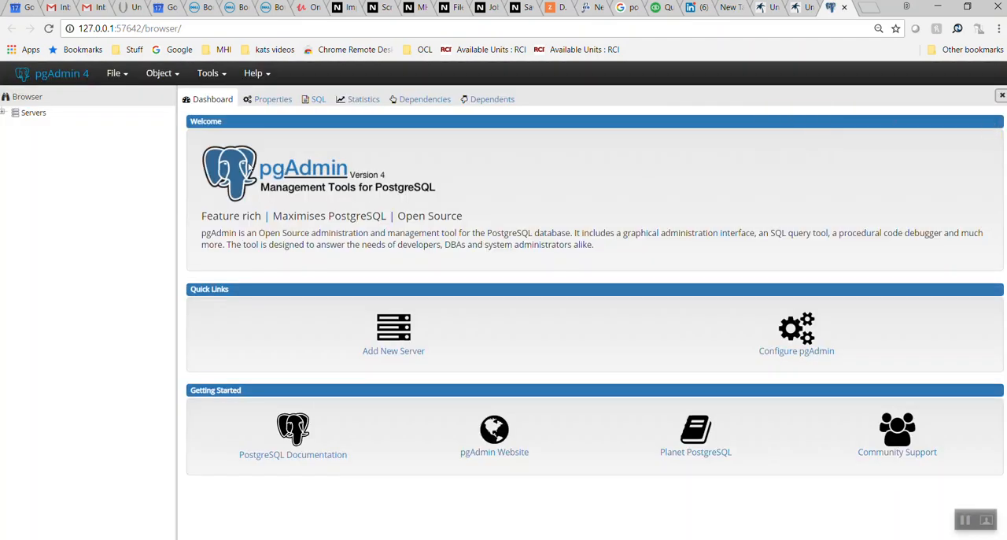
Expand the MMDM Dev Staging server down to the mhi_mmdm schema and browse its tables
click(3, 113)
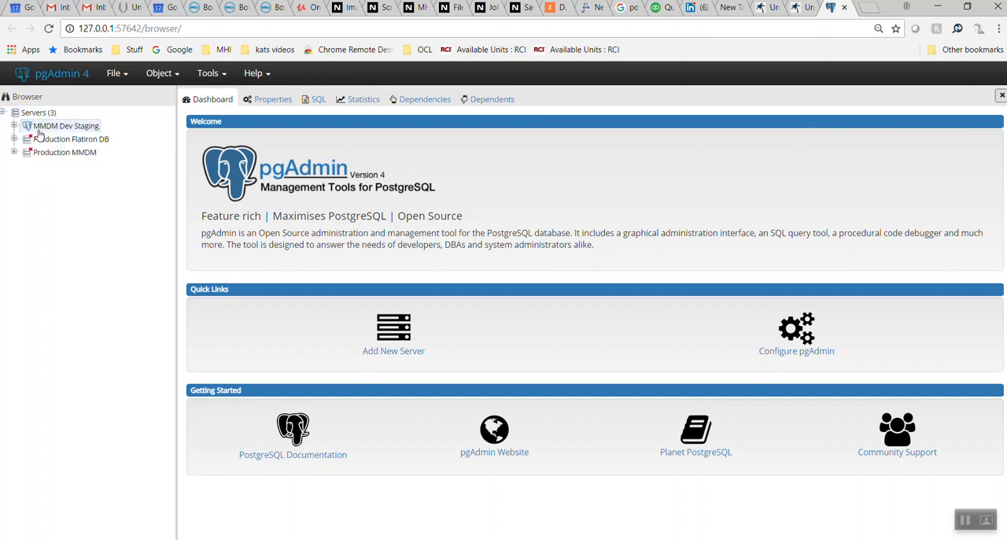
click(13, 126)
click(28, 139)
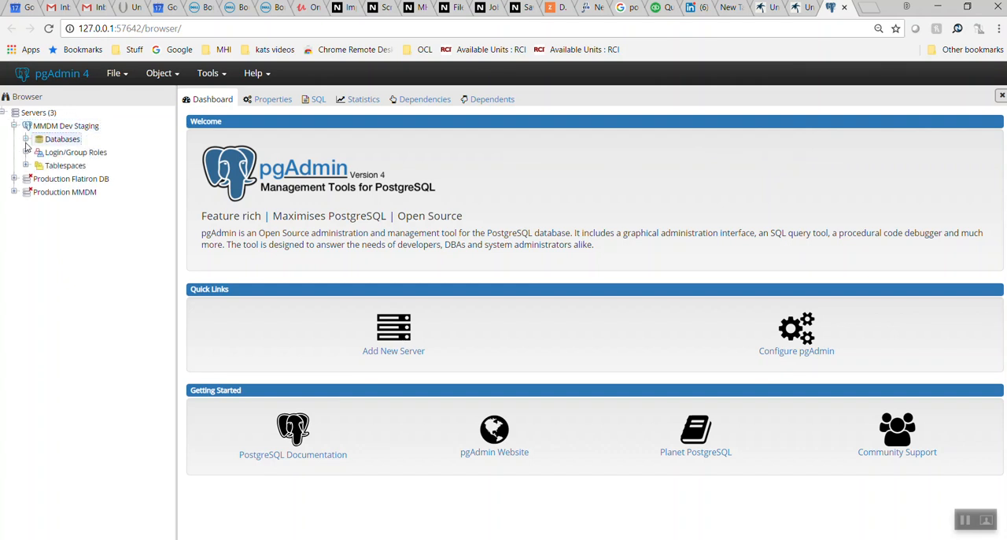
click(38, 152)
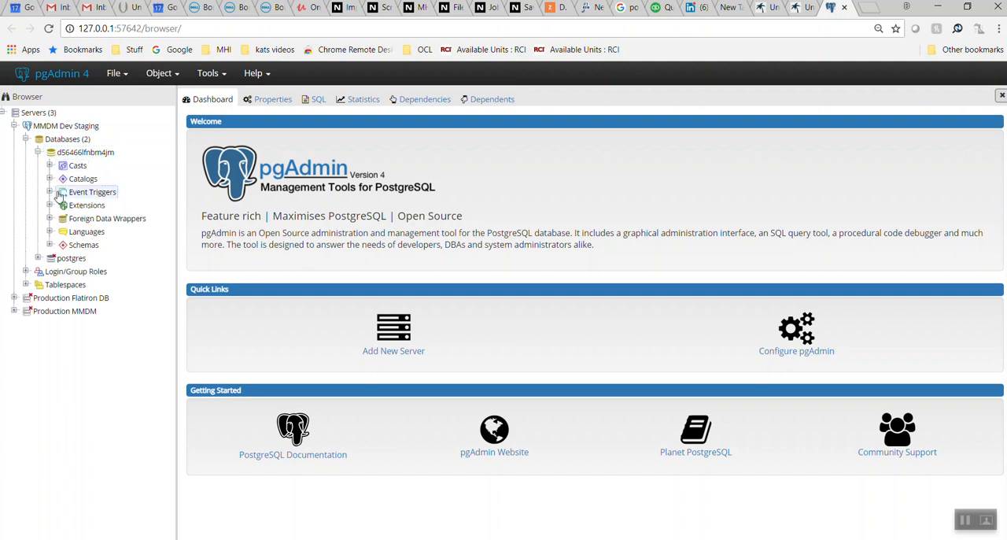
click(50, 246)
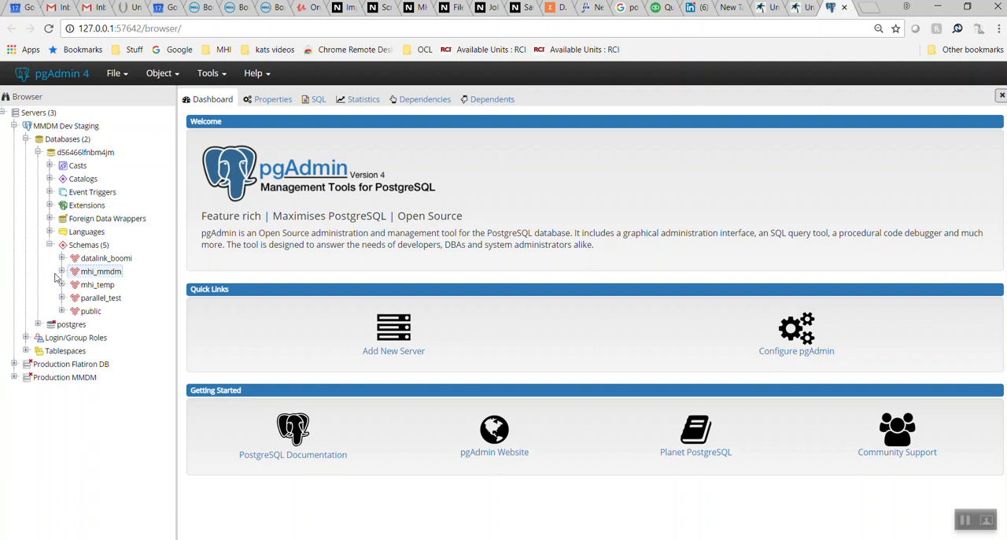
click(62, 271)
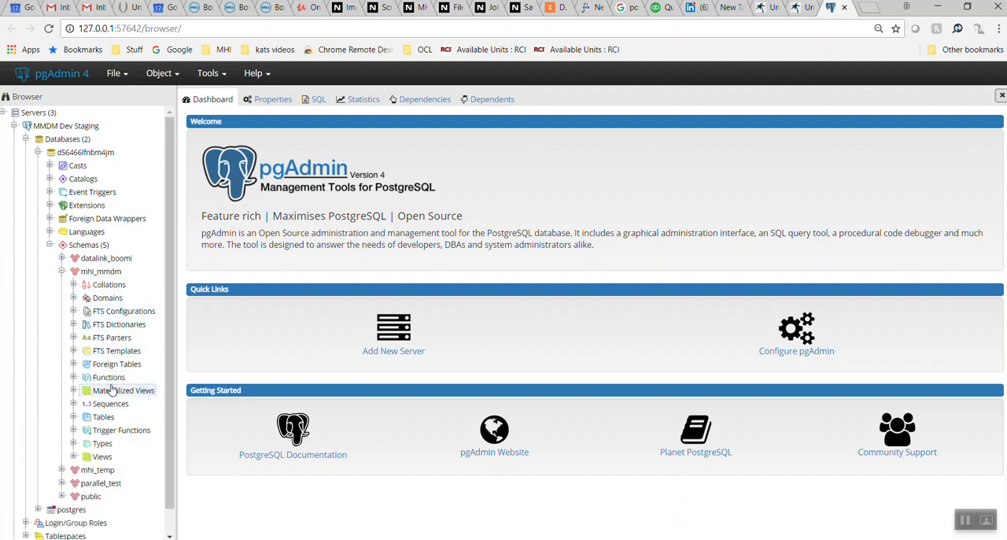
click(75, 419)
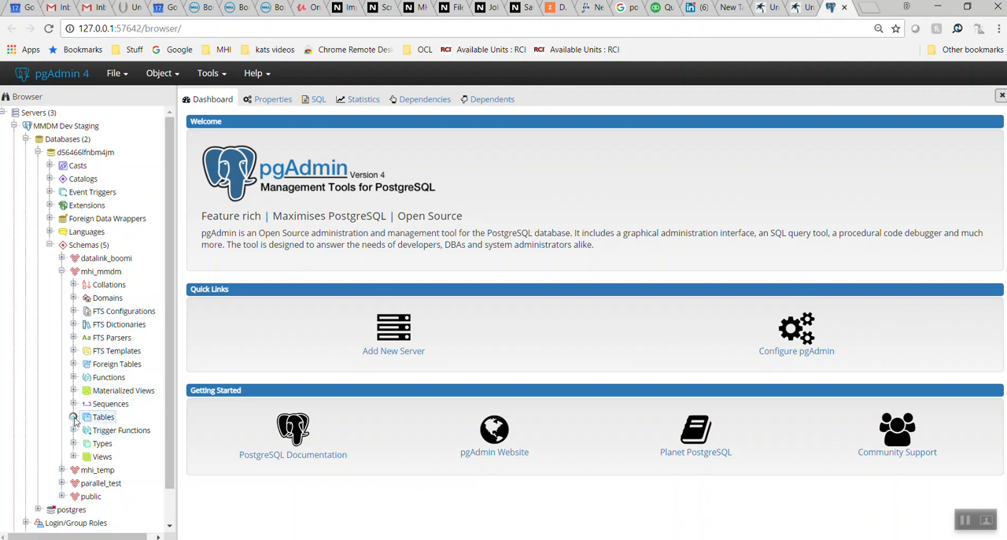
drag(168, 221, 167, 308)
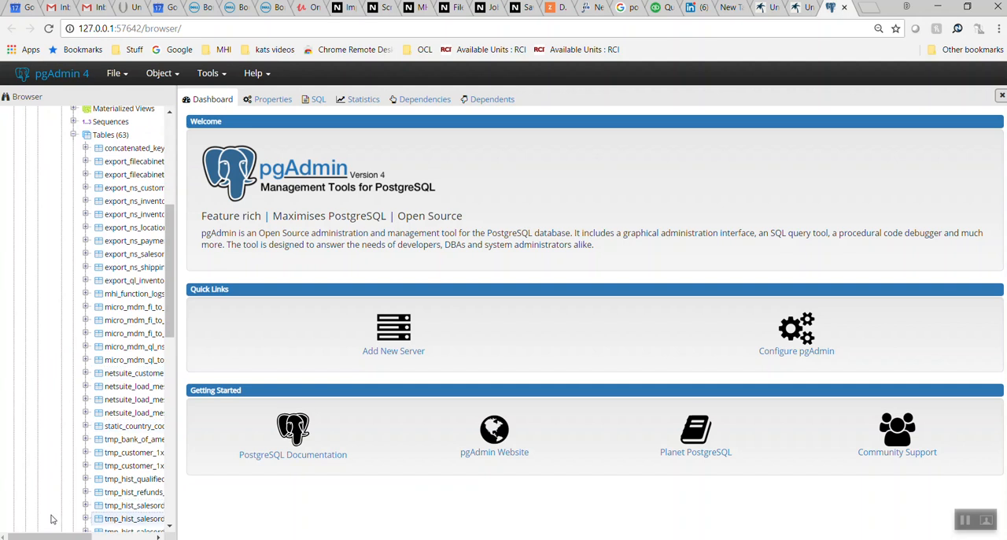
Generate a SELECT script for the tmp_hist_salesorder_lineitems_1fp table in the mhi_mmdm schema
drag(47, 536, 85, 536)
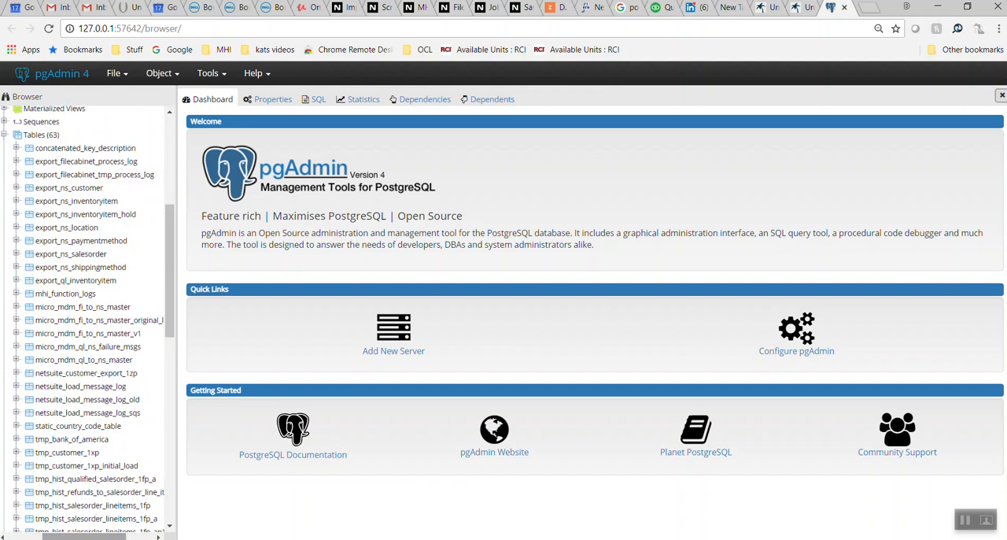
right_click(132, 507)
mouse_move(161, 429)
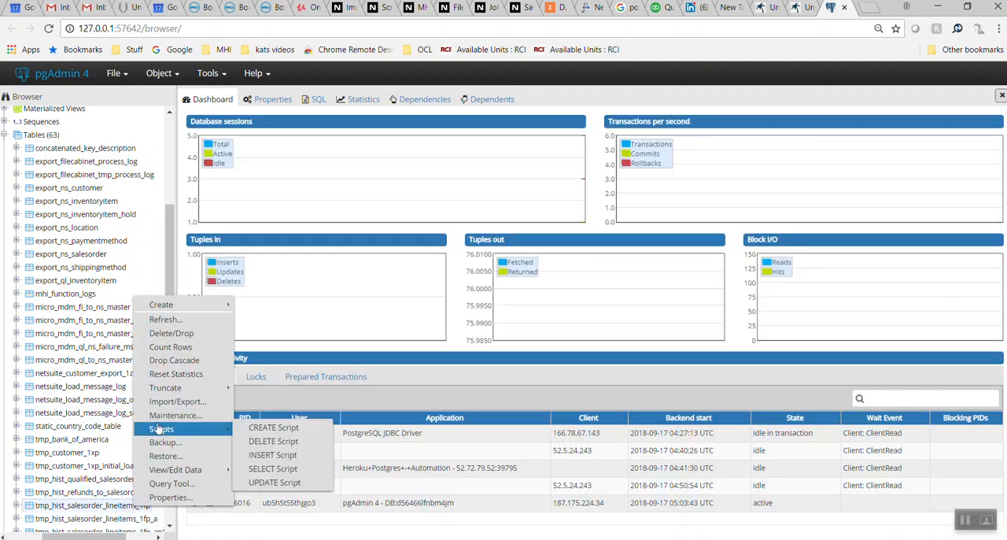
click(274, 469)
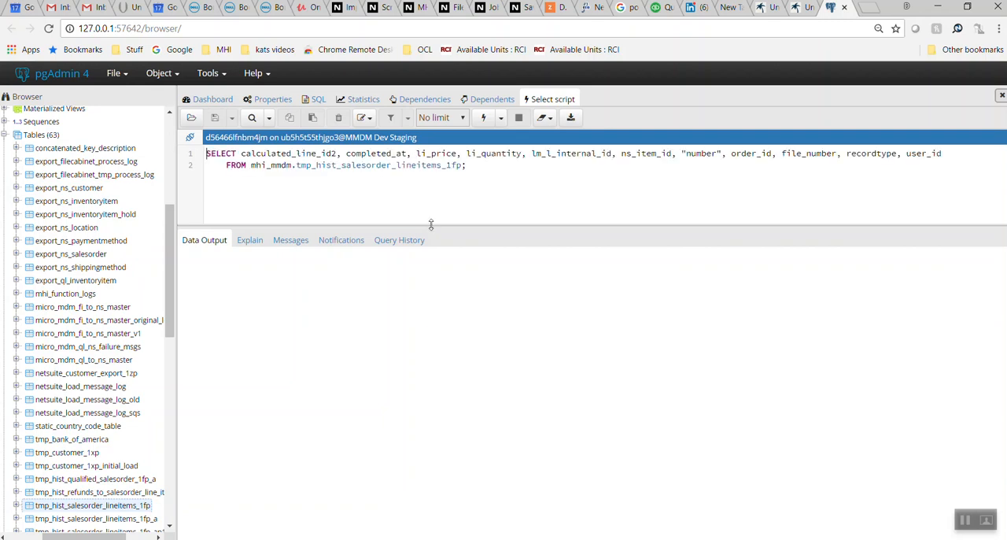
Enlarge the query editor area slightly, run the SELECT query, and download its results as a CSV file
drag(431, 225, 429, 243)
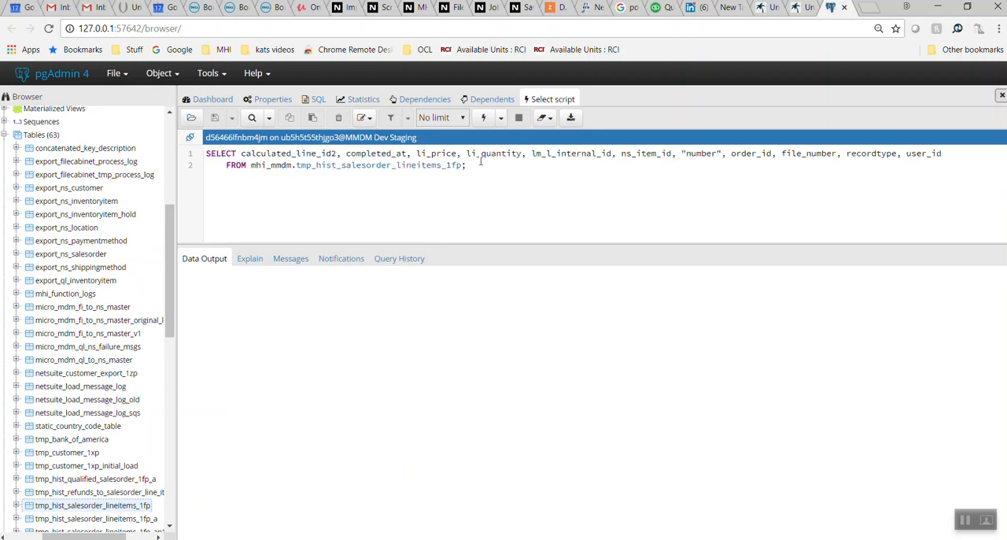
click(484, 119)
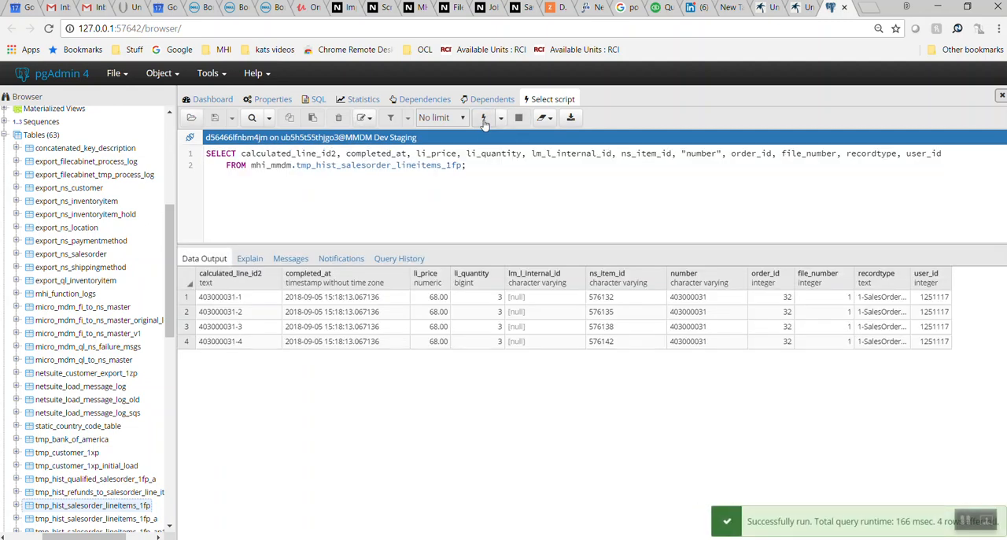
click(572, 119)
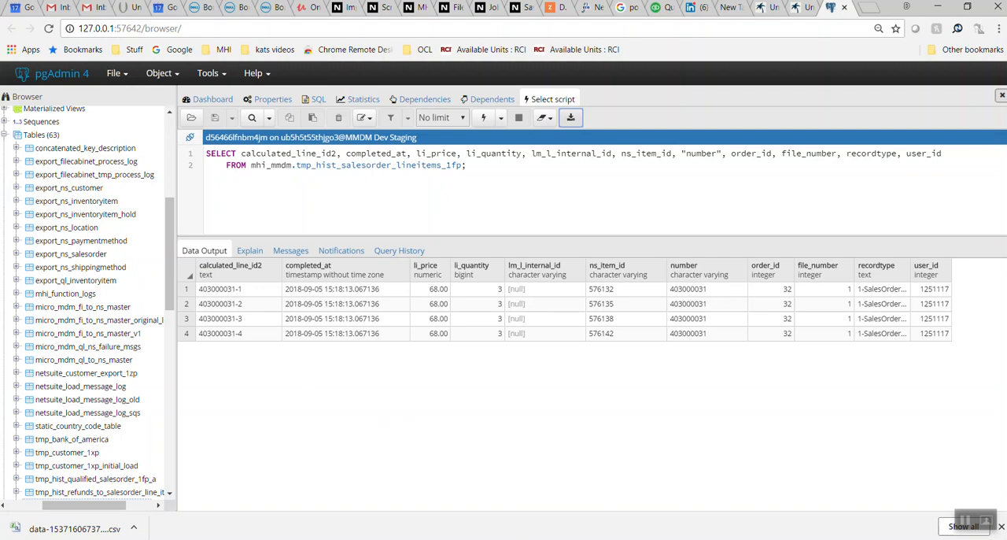
Switch back to PowerPoint and review the closing slide on Postgres query exports using PGAdmin4
key(alt+Tab)
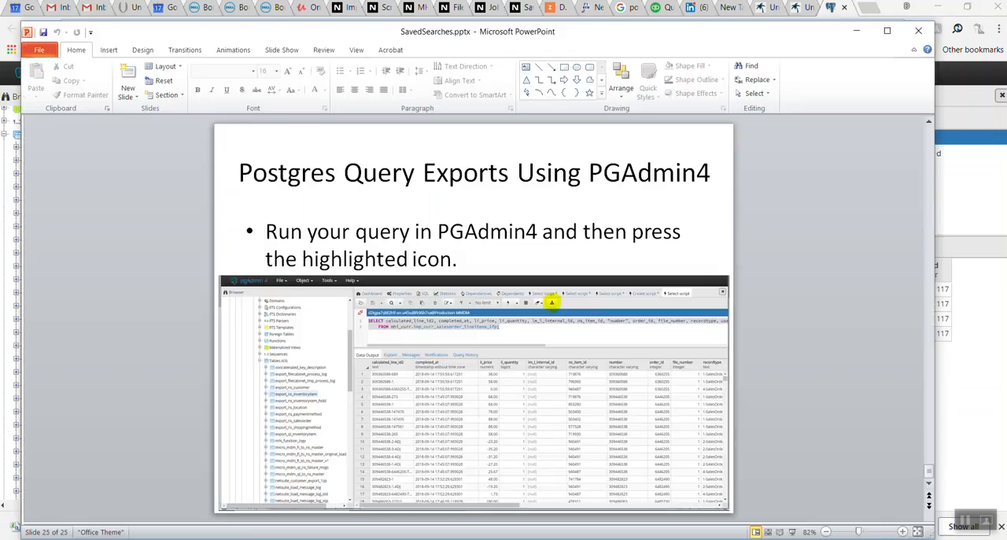
click(558, 391)
key(Down)
key(Down)
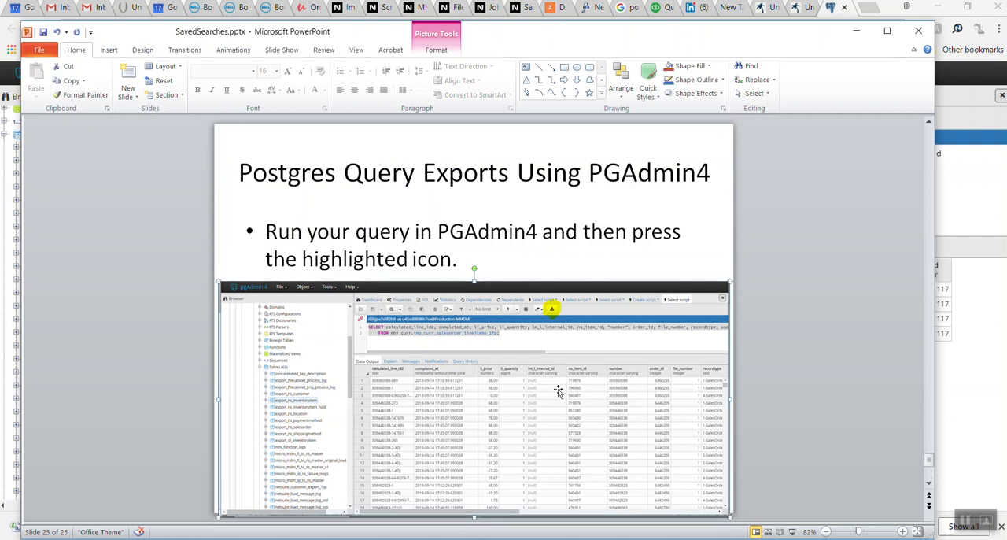
key(Up)
key(Up)
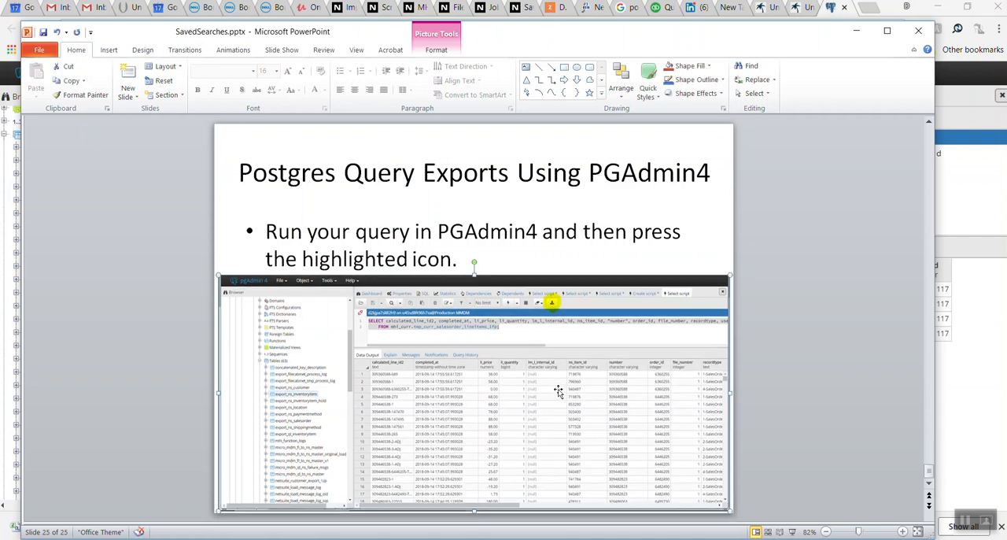
click(816, 415)
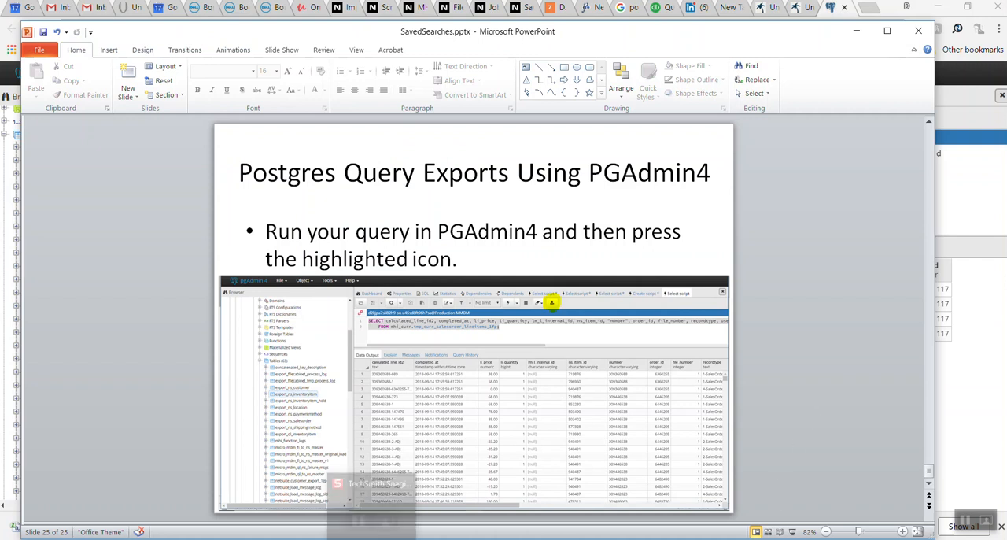
click(371, 539)
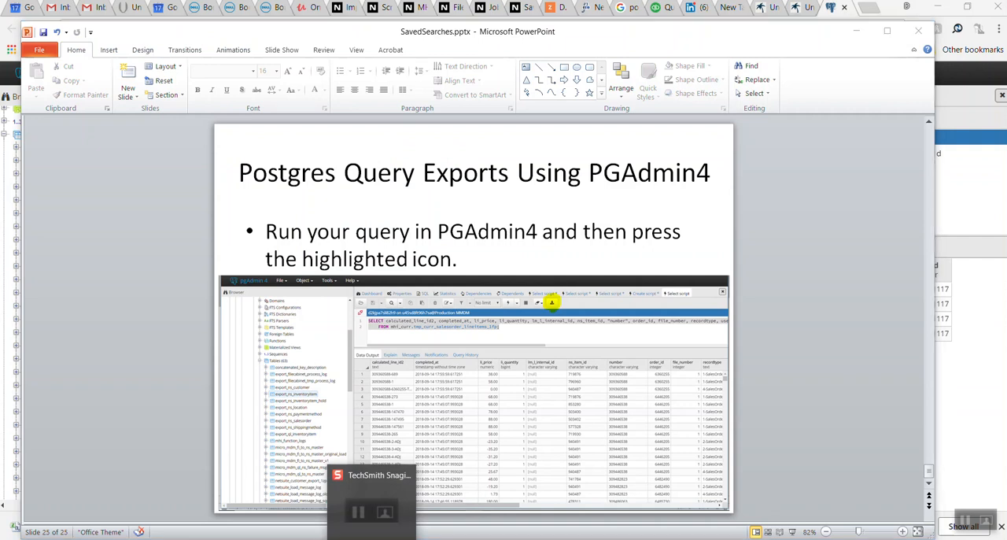